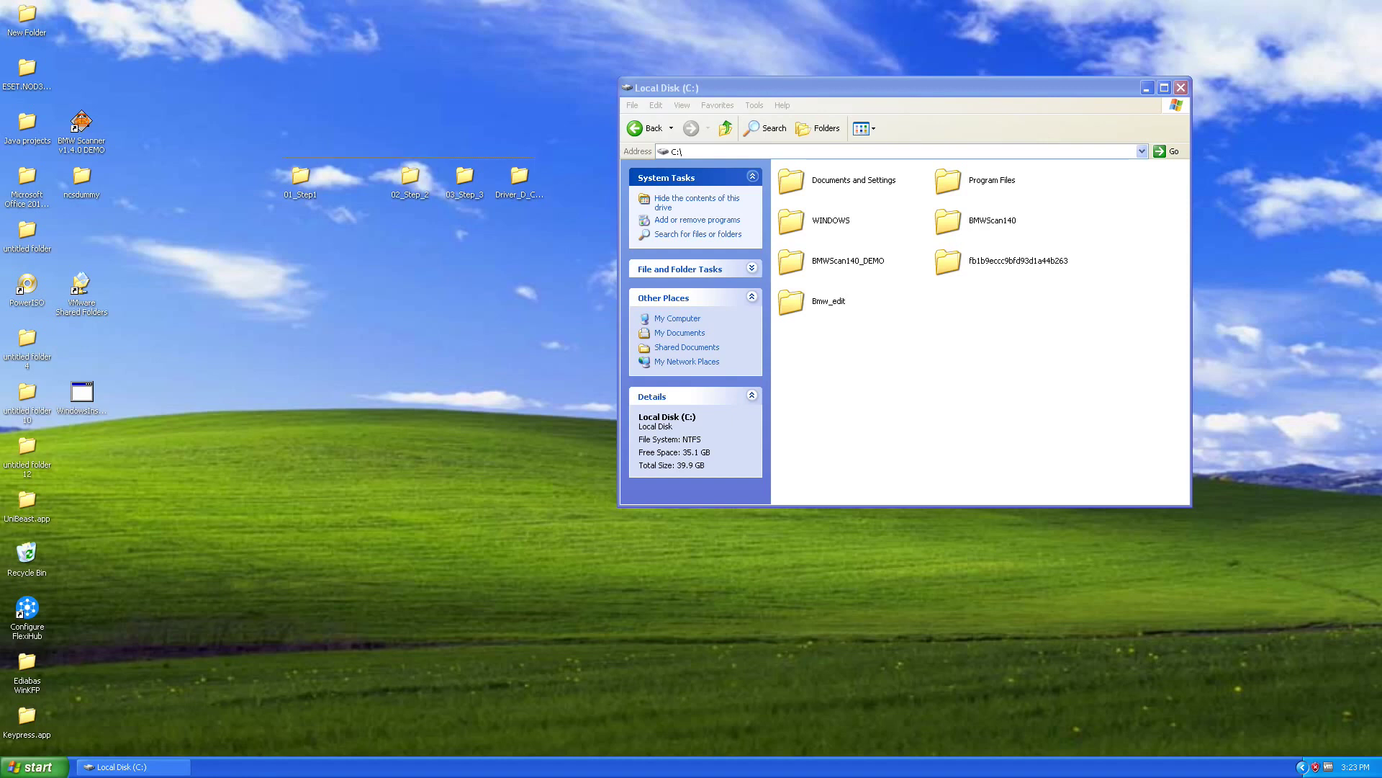
# Open the Driver_D_CAN_USB folder on the desktop to view its contents, and close it.
pyautogui.moveTo(283, 156); pyautogui.dragTo(280, 199)
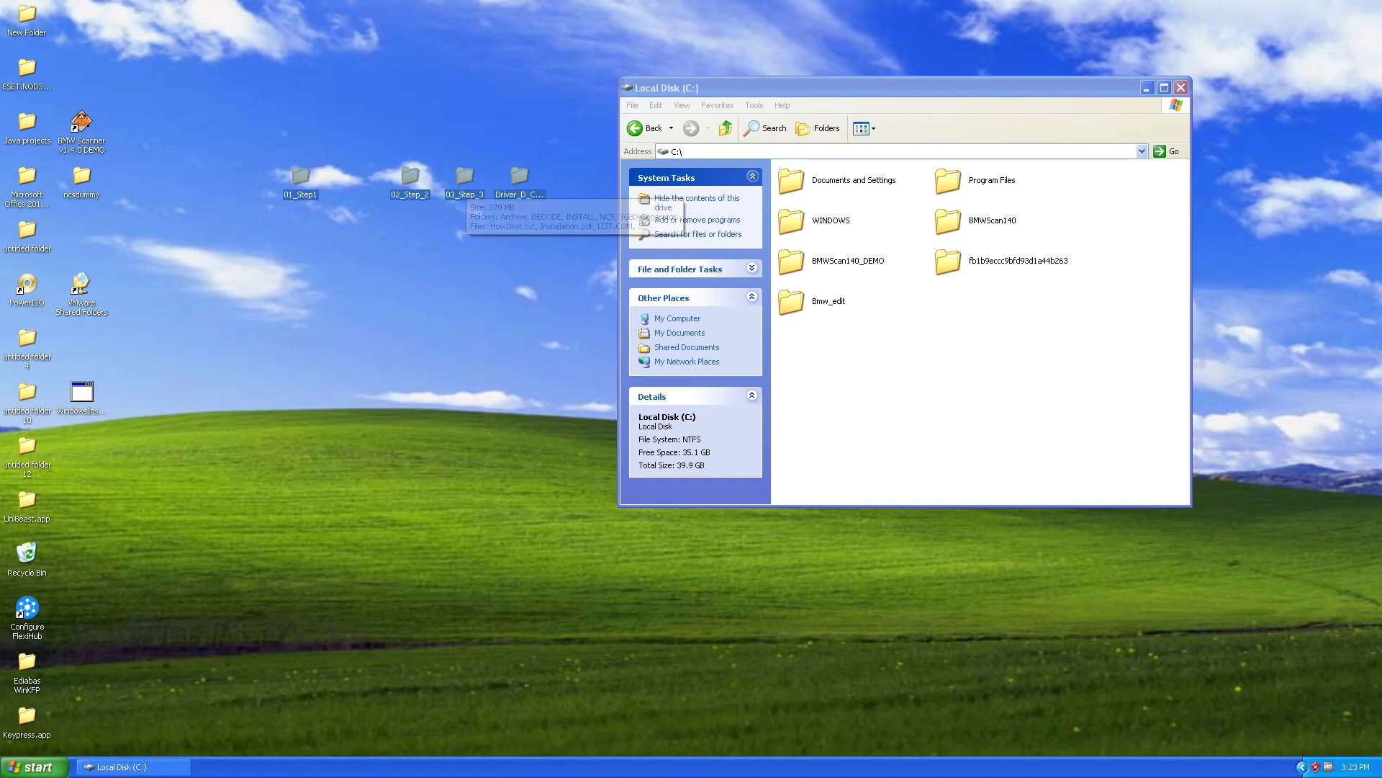
pyautogui.press('Escape')
pyautogui.doubleClick(519, 180)
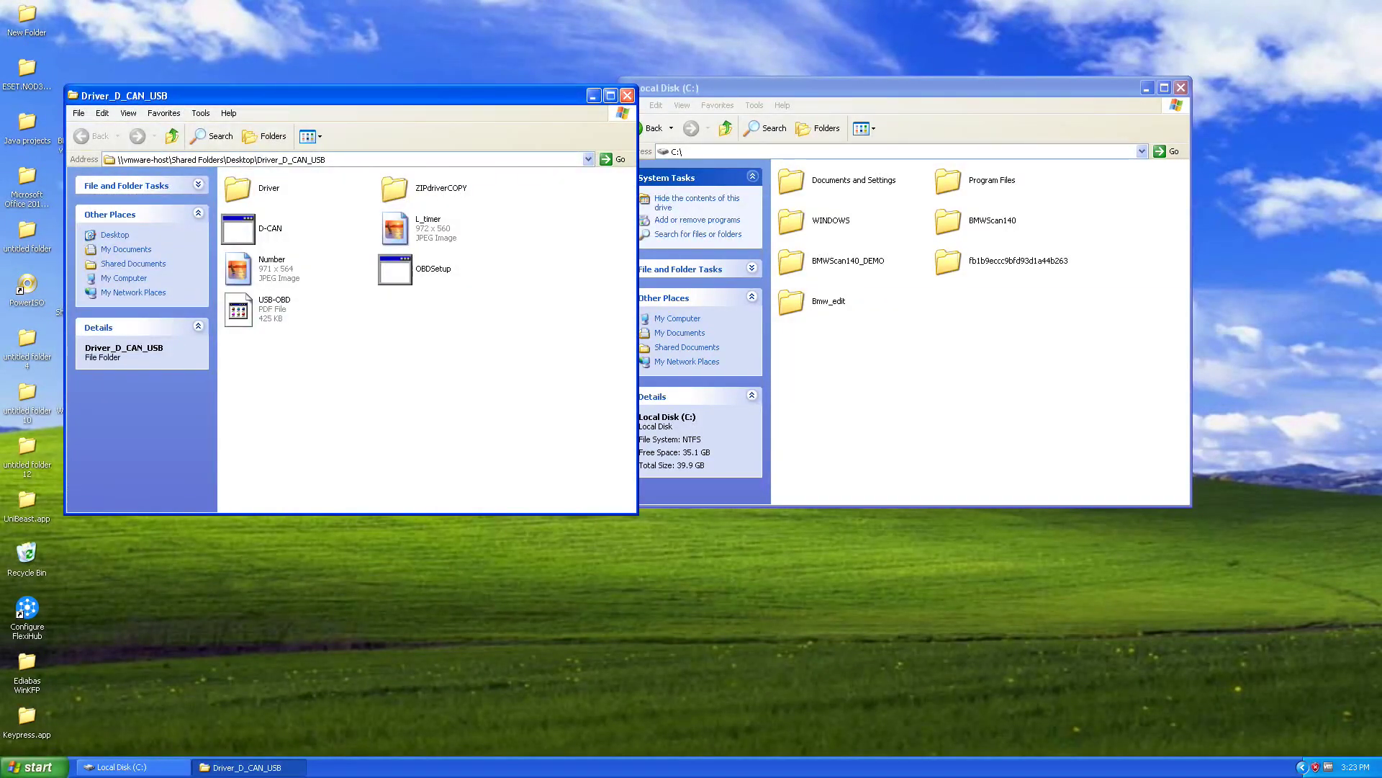
pyautogui.click(627, 95)
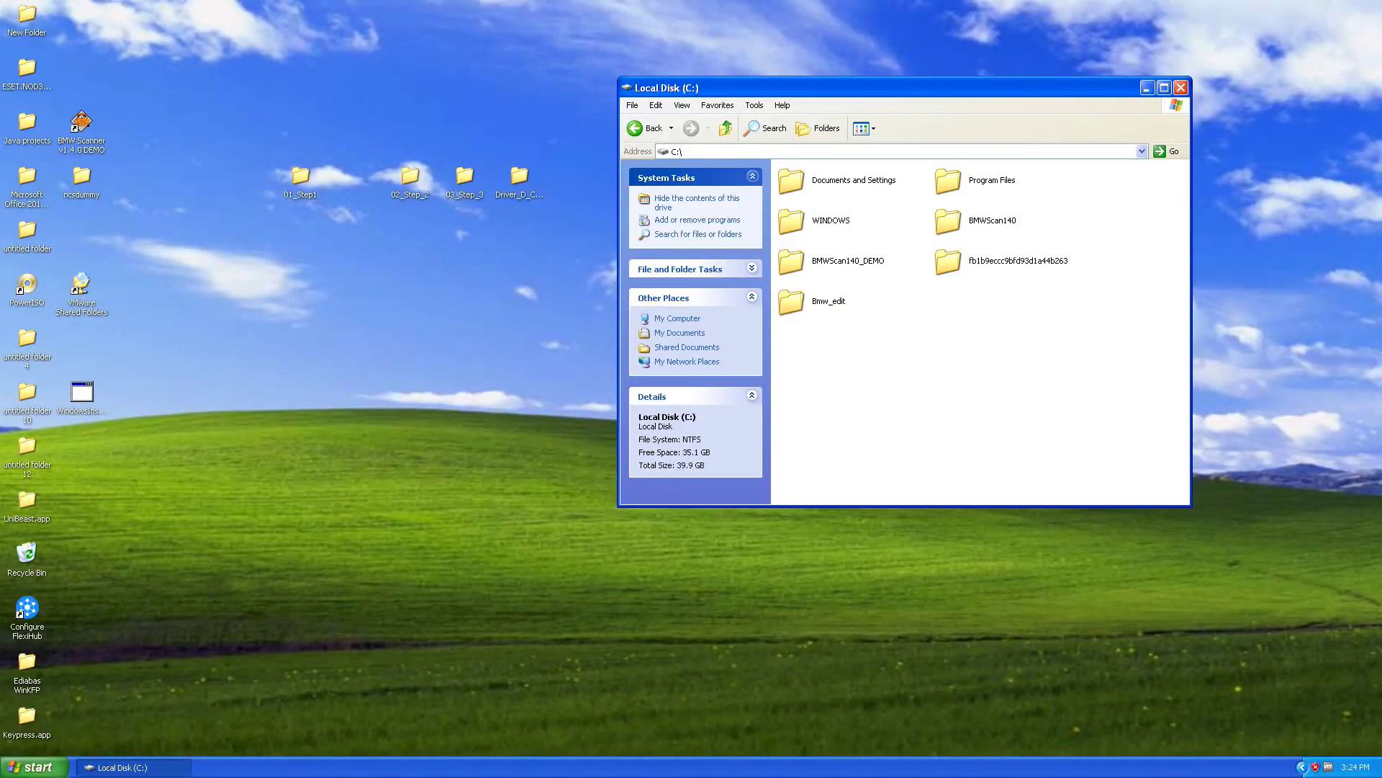
# Copy the desktop folders 01_Step1, 02_Step_2, 03_Step_3 and Driver_D_CAN_USB to the root of drive C:.
pyautogui.hotkey('ctrl', 'Left')
pyautogui.moveTo(263, 148); pyautogui.dragTo(523, 180)
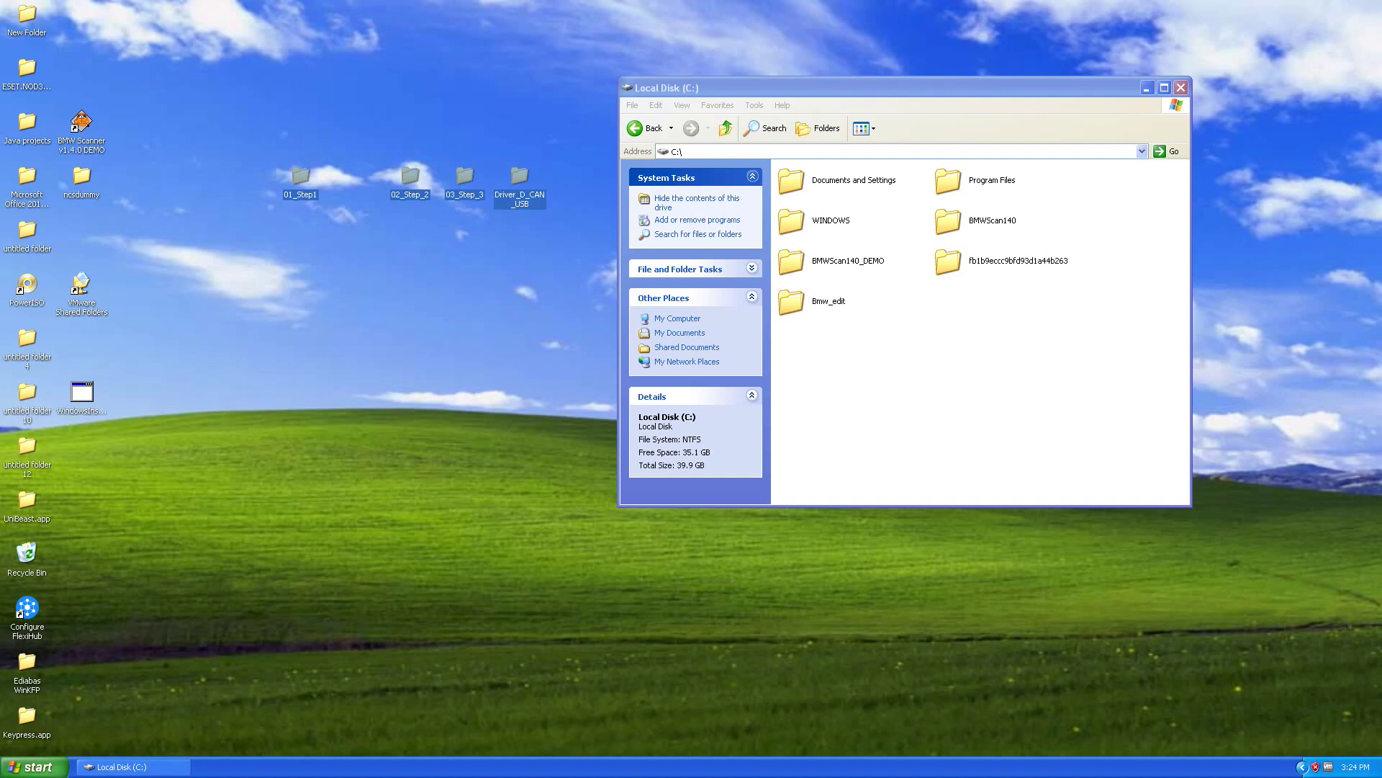
pyautogui.moveTo(301, 180); pyautogui.dragTo(897, 373)
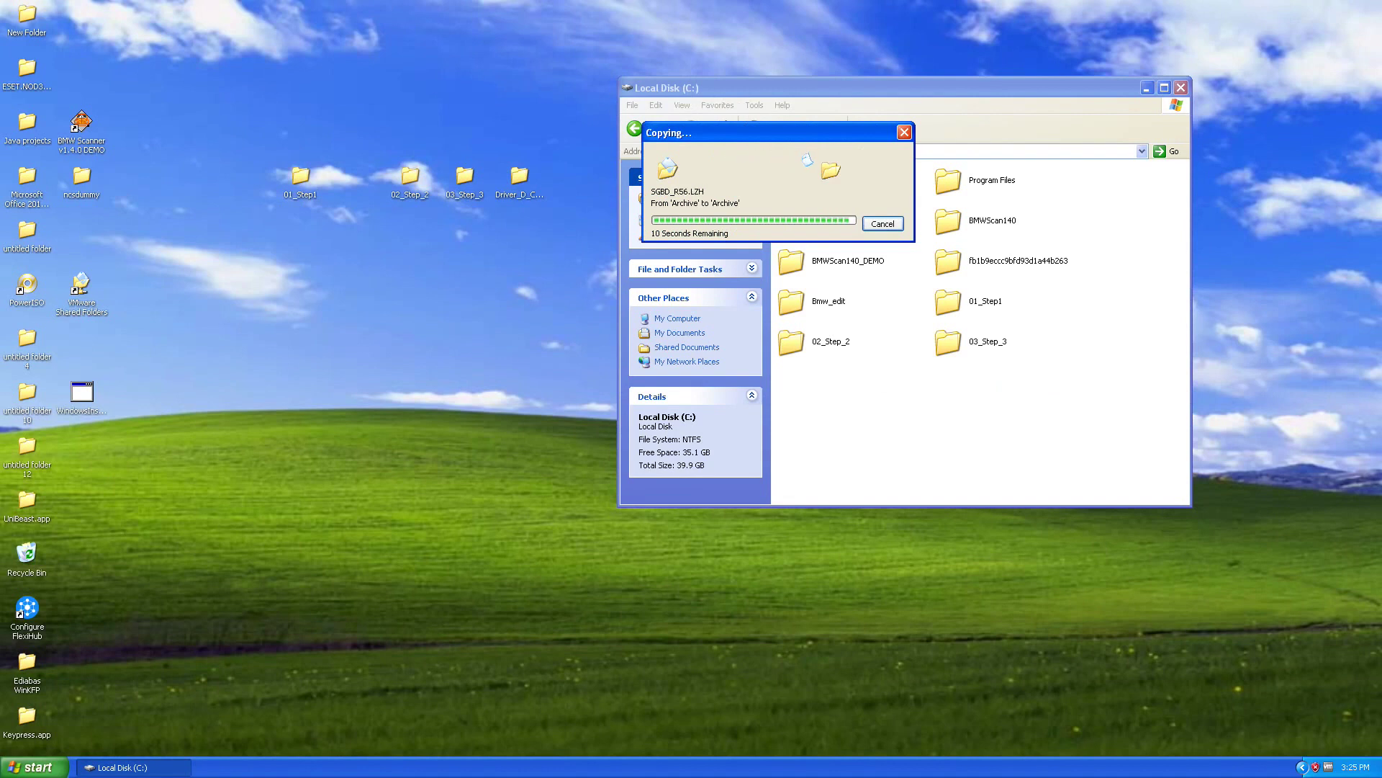
pyautogui.click(896, 373)
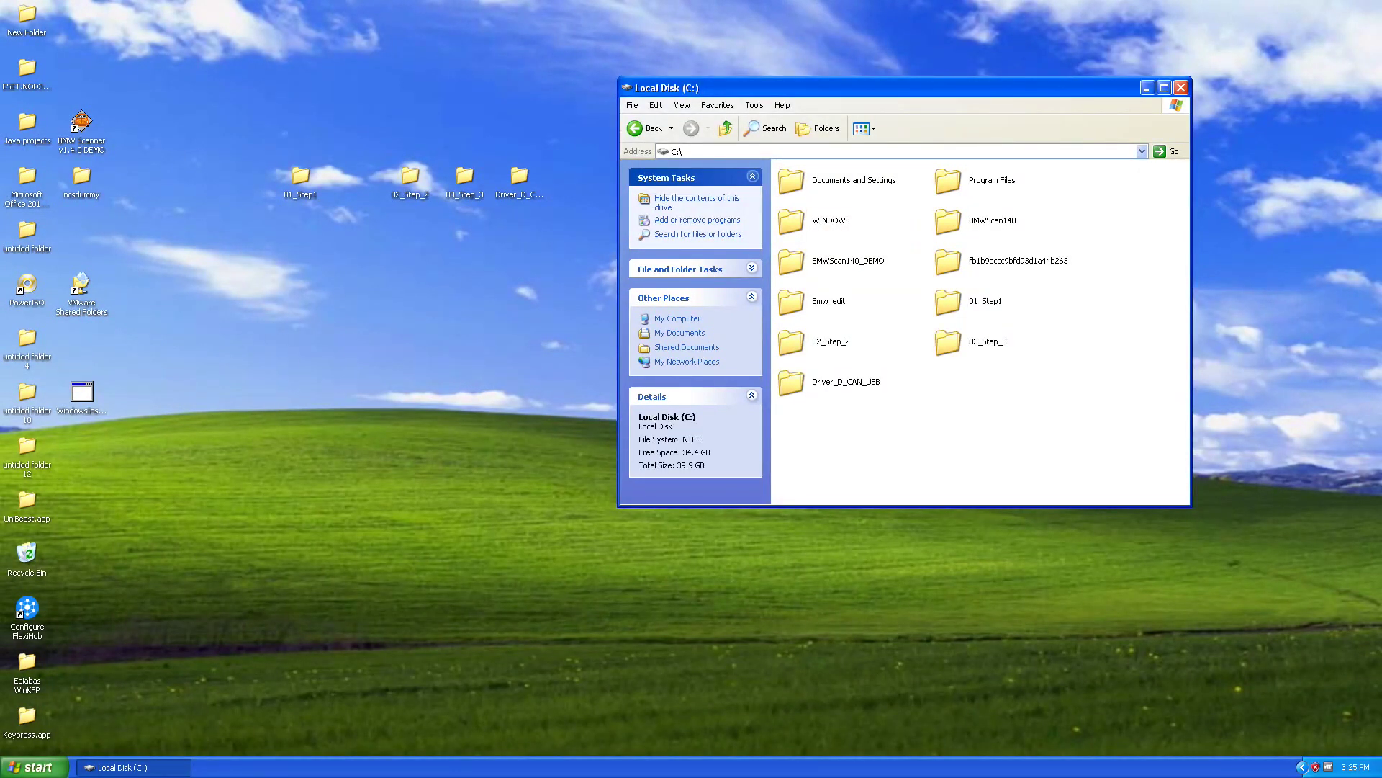
# Copy the EC-APPS folder from C:\01_Step1 into the root of drive C:.
pyautogui.doubleClick(958, 302)
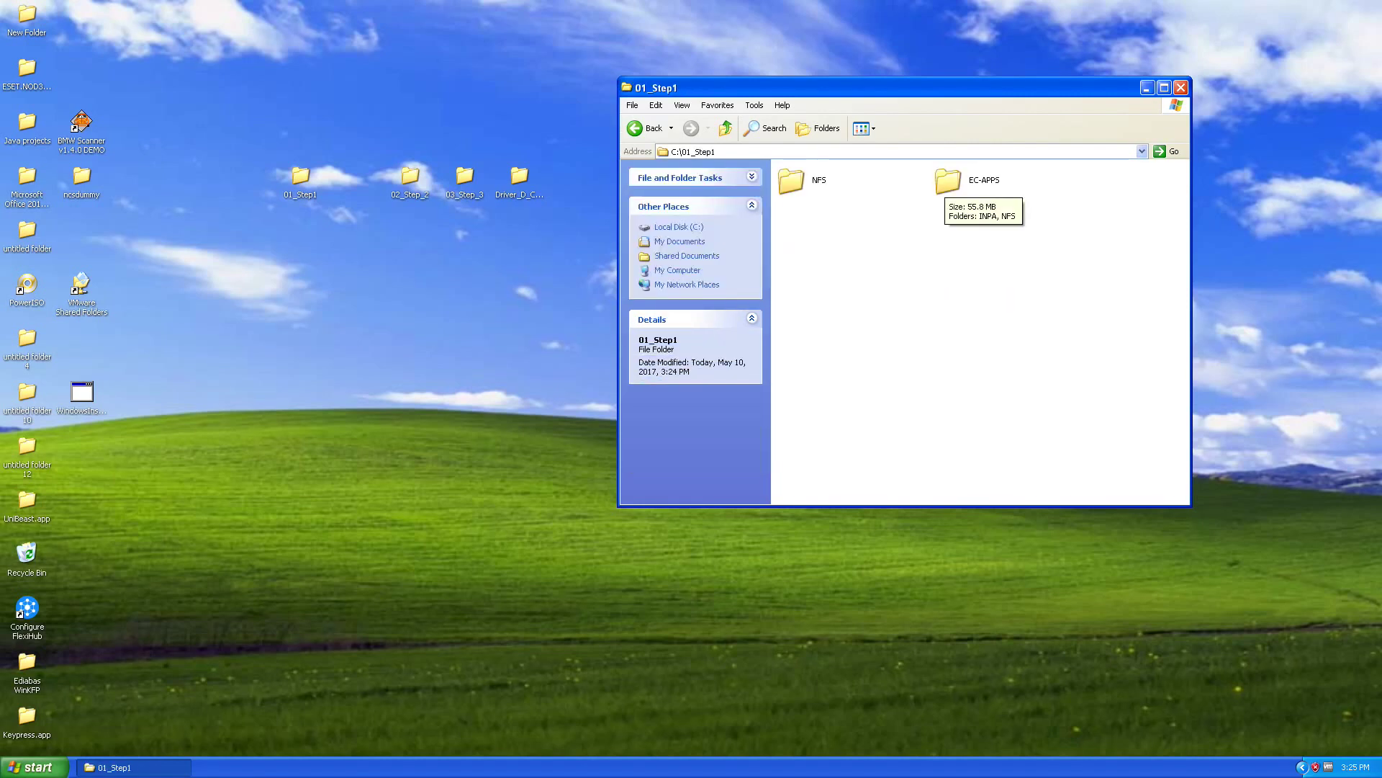
pyautogui.rightClick(948, 180)
pyautogui.press('m')
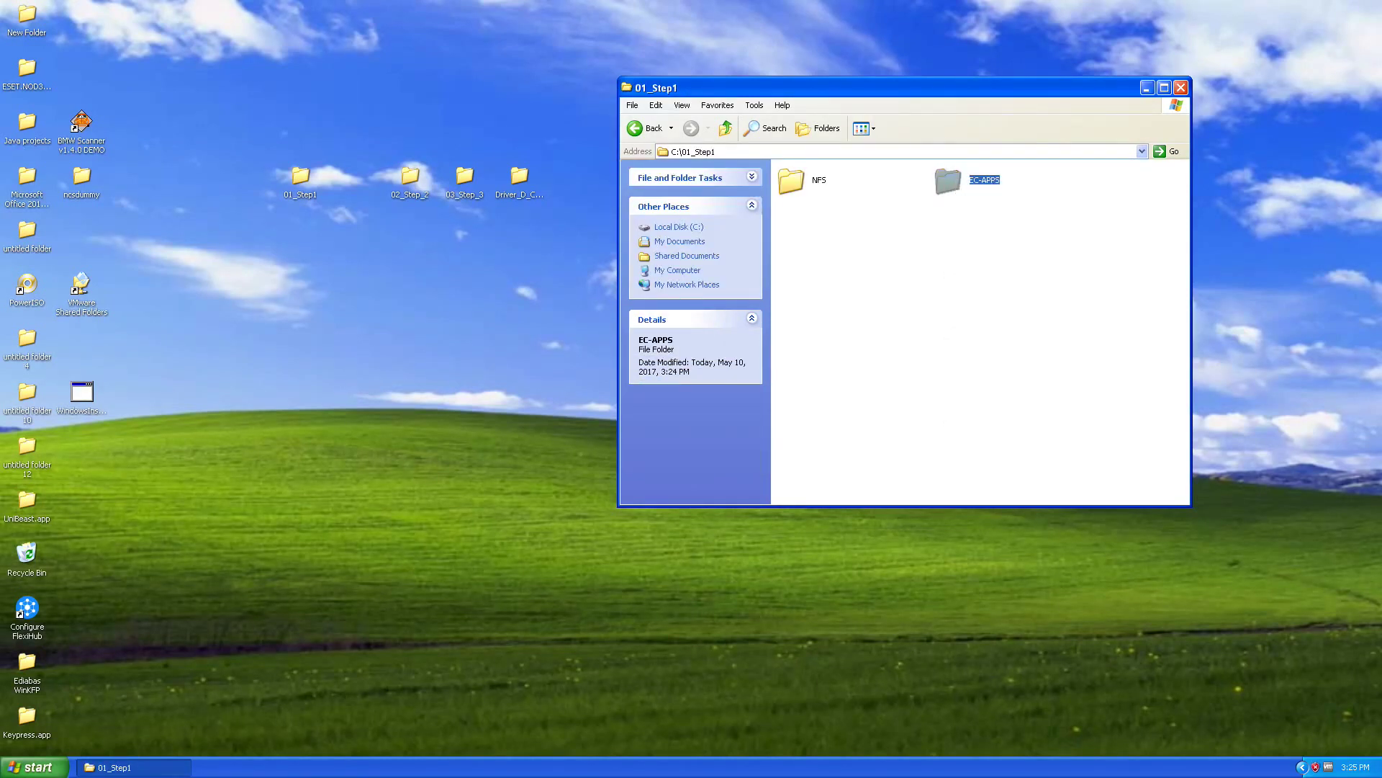
pyautogui.rightClick(952, 181)
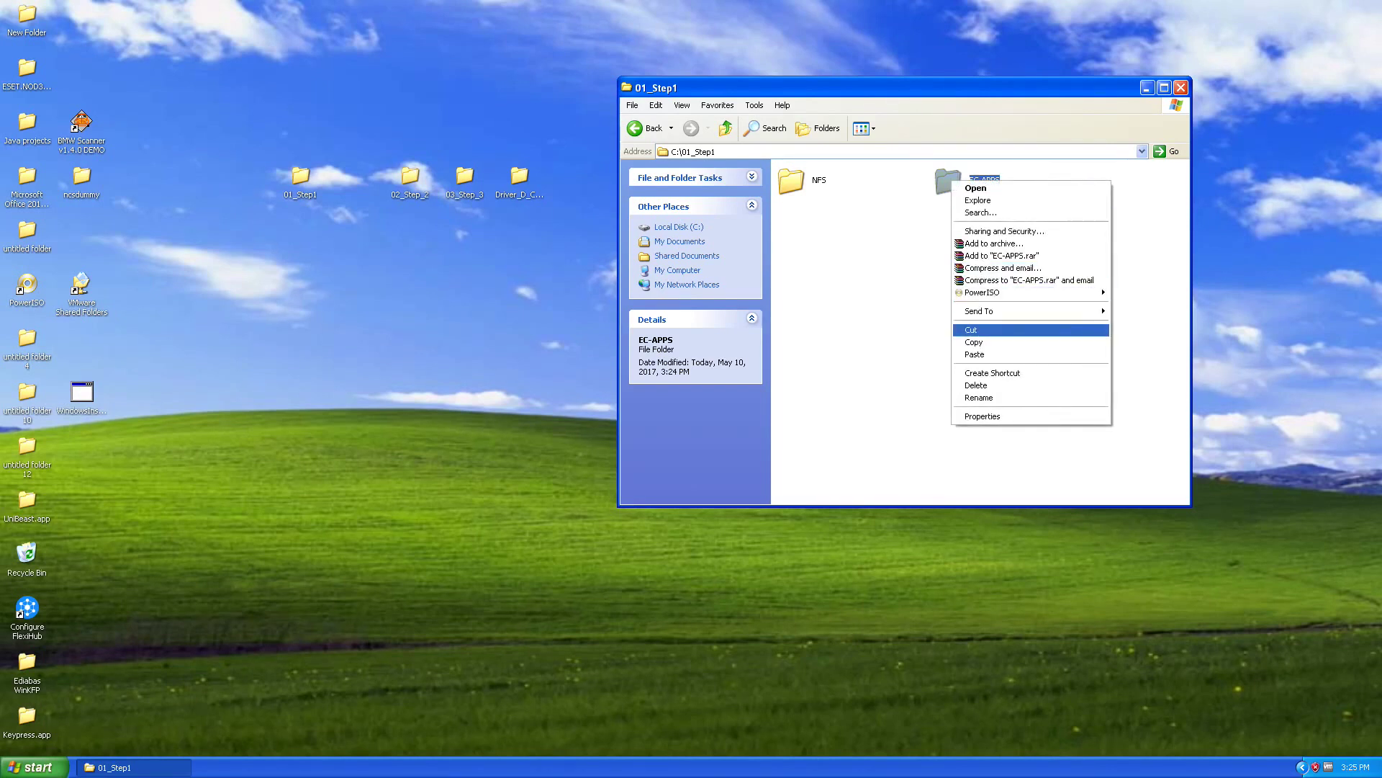
pyautogui.click(972, 342)
pyautogui.click(646, 128)
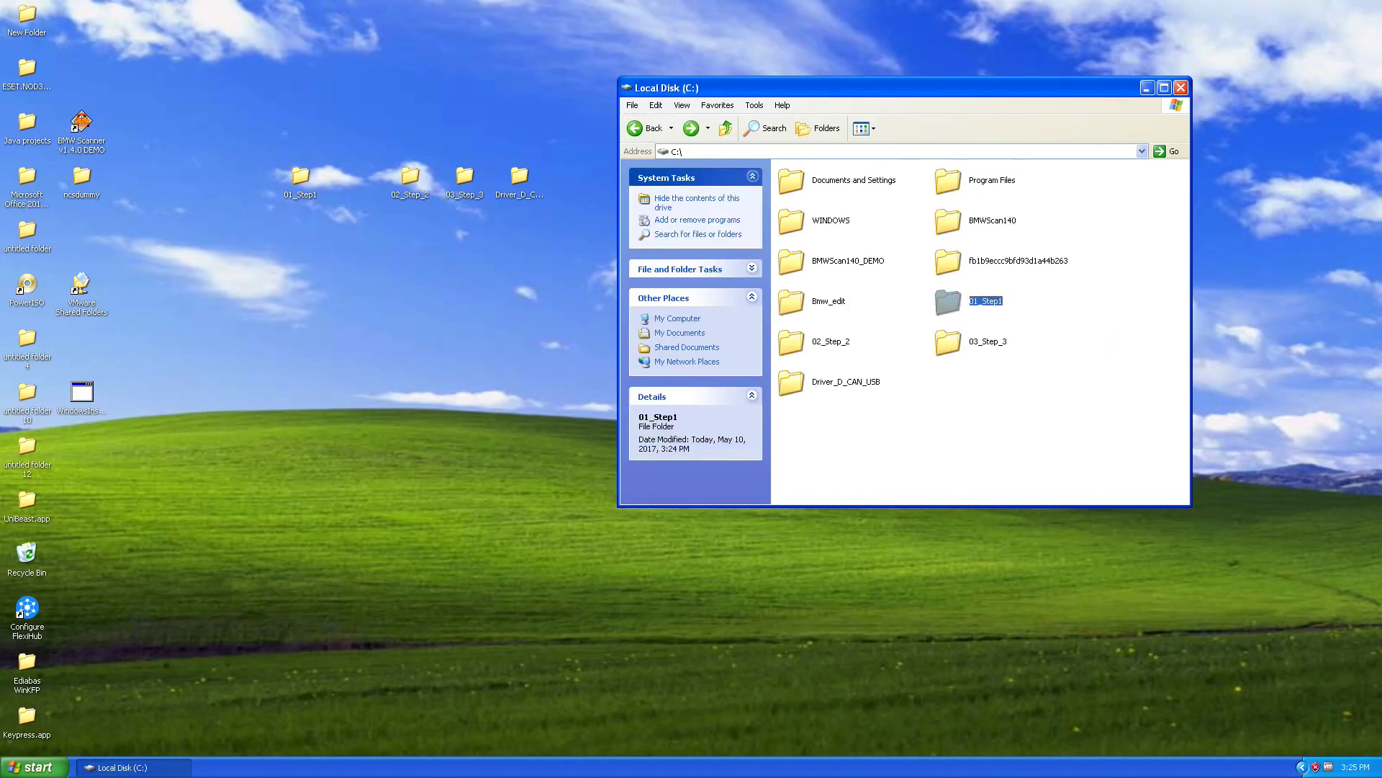
pyautogui.click(958, 410)
pyautogui.rightClick(944, 385)
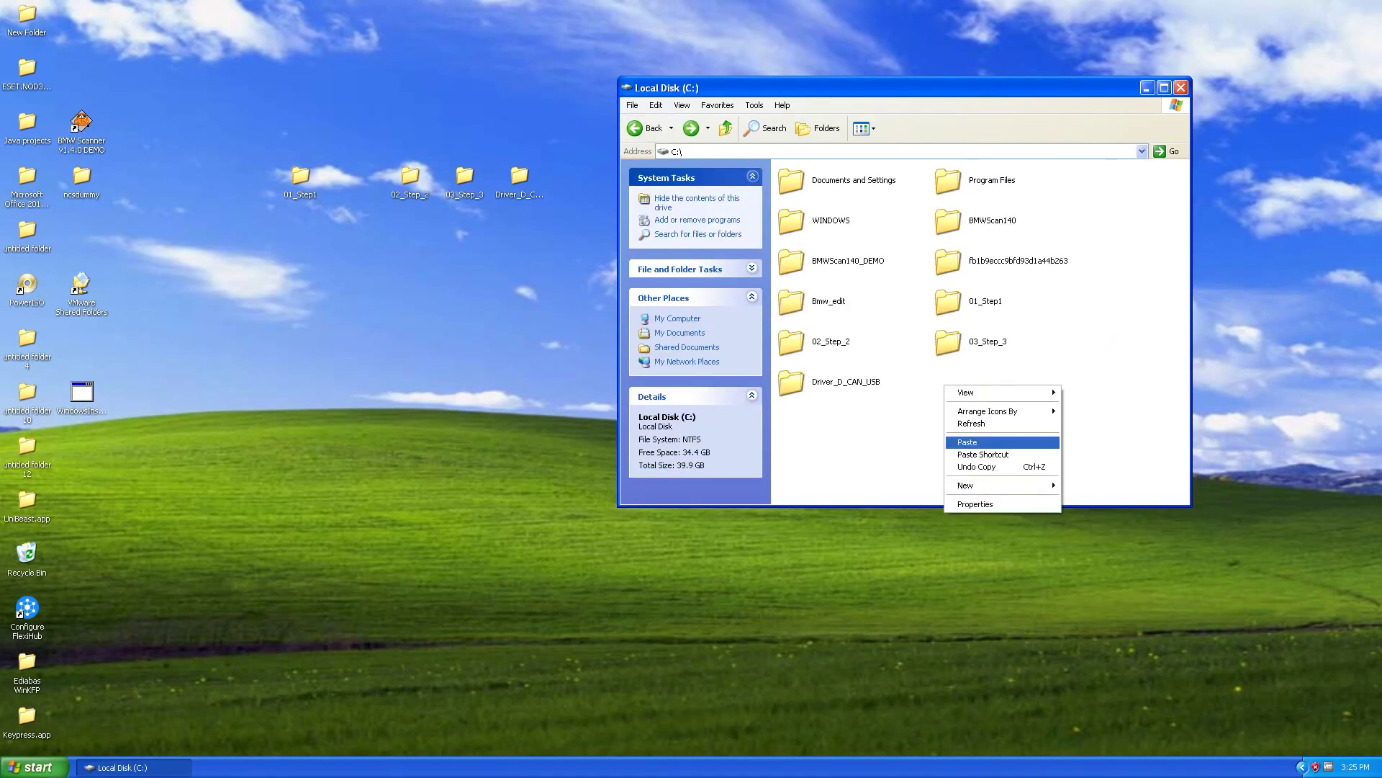
pyautogui.click(968, 442)
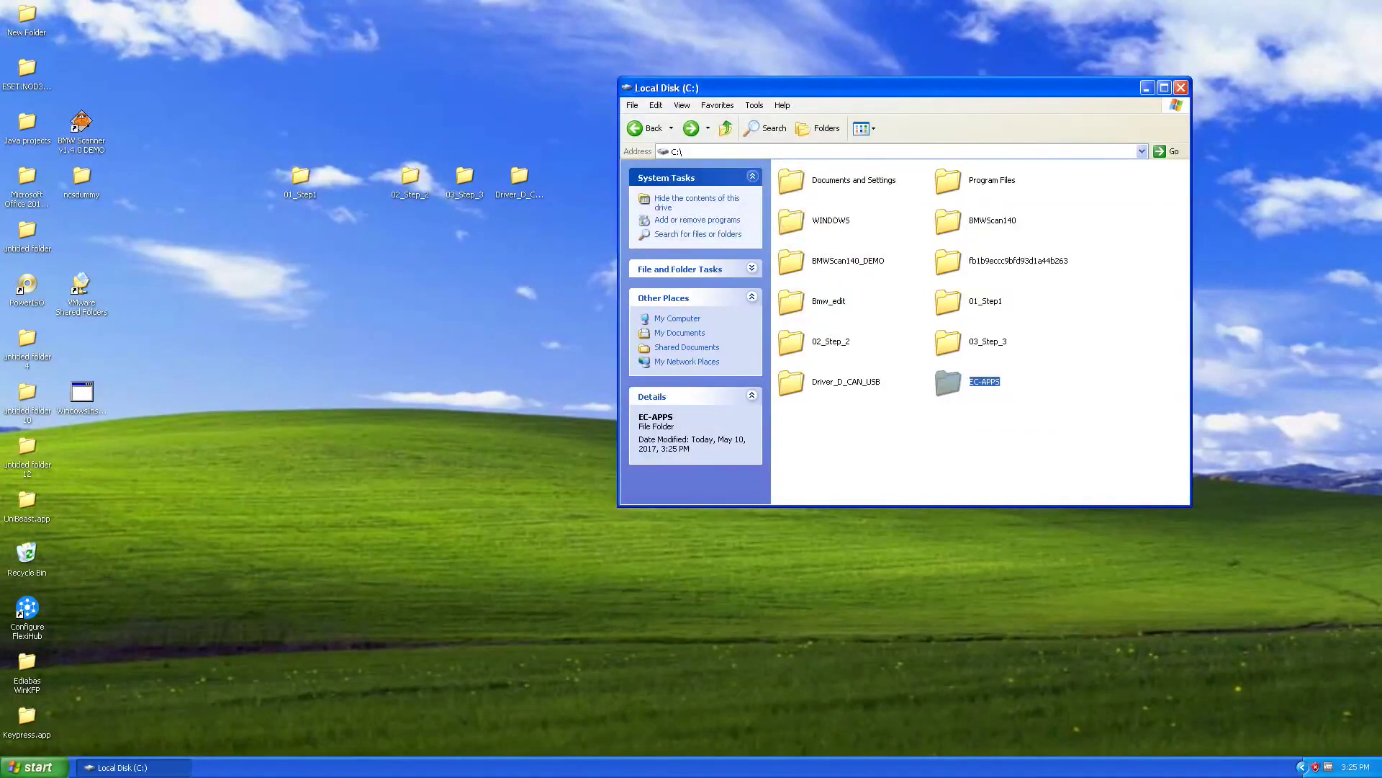
pyautogui.click(969, 442)
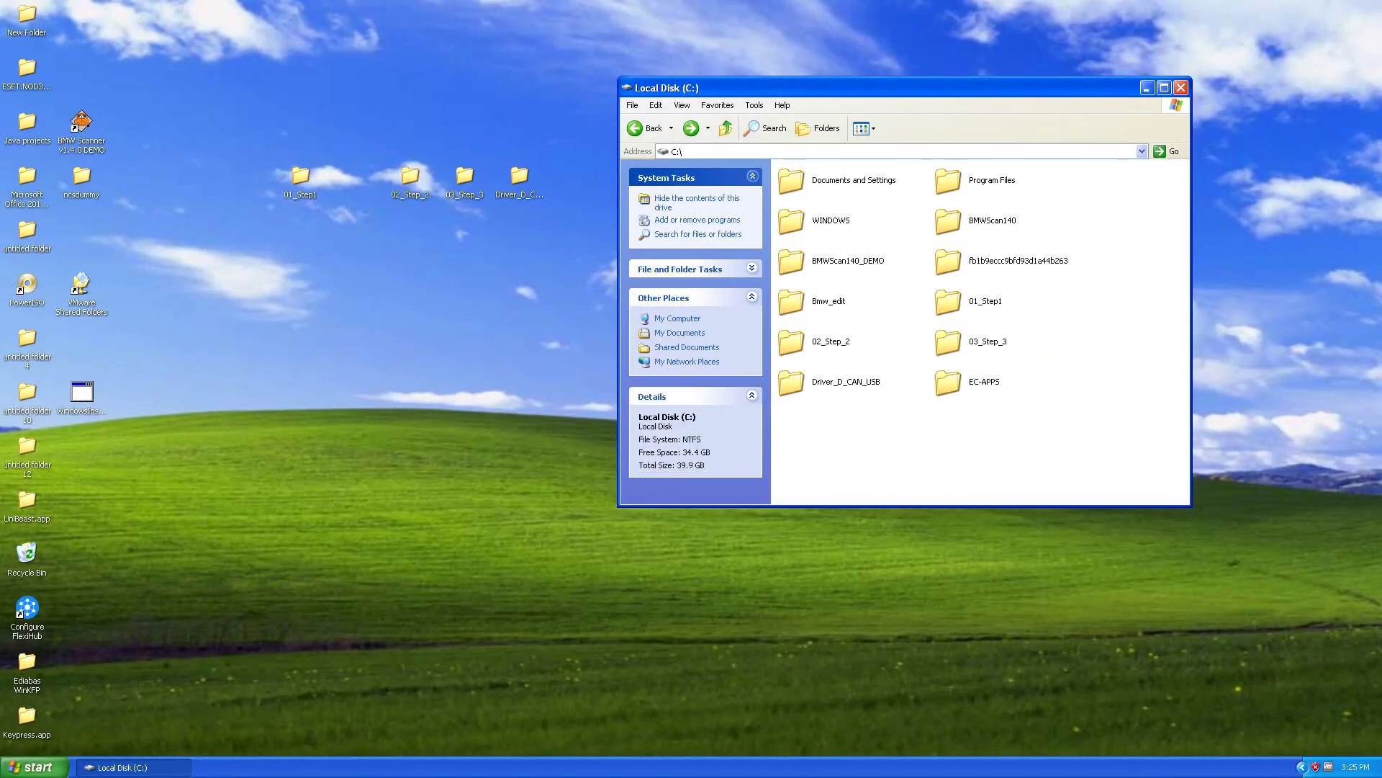
# Launch the SETUP application located in C:\01_Step1\NFS\Entpackt\disk1.
pyautogui.doubleClick(947, 301)
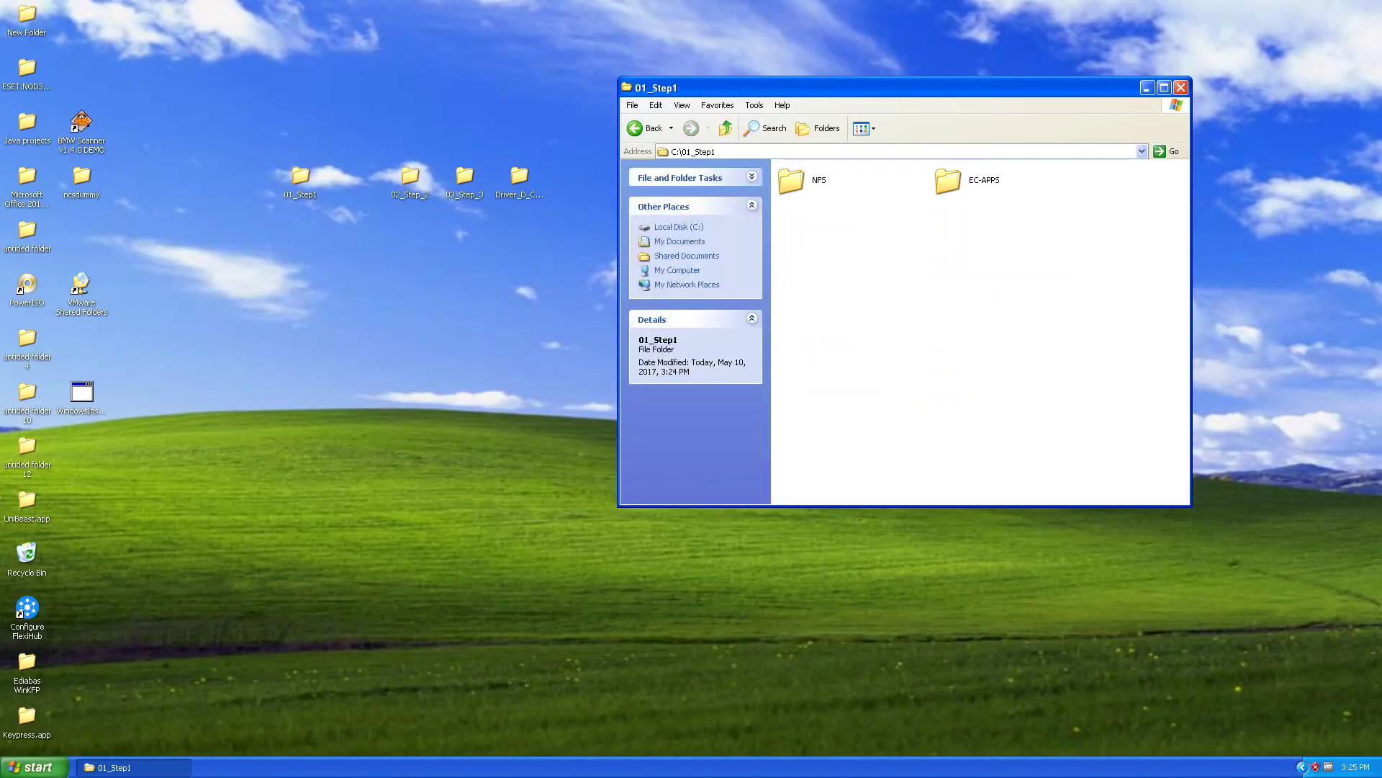
pyautogui.moveTo(812, 184)
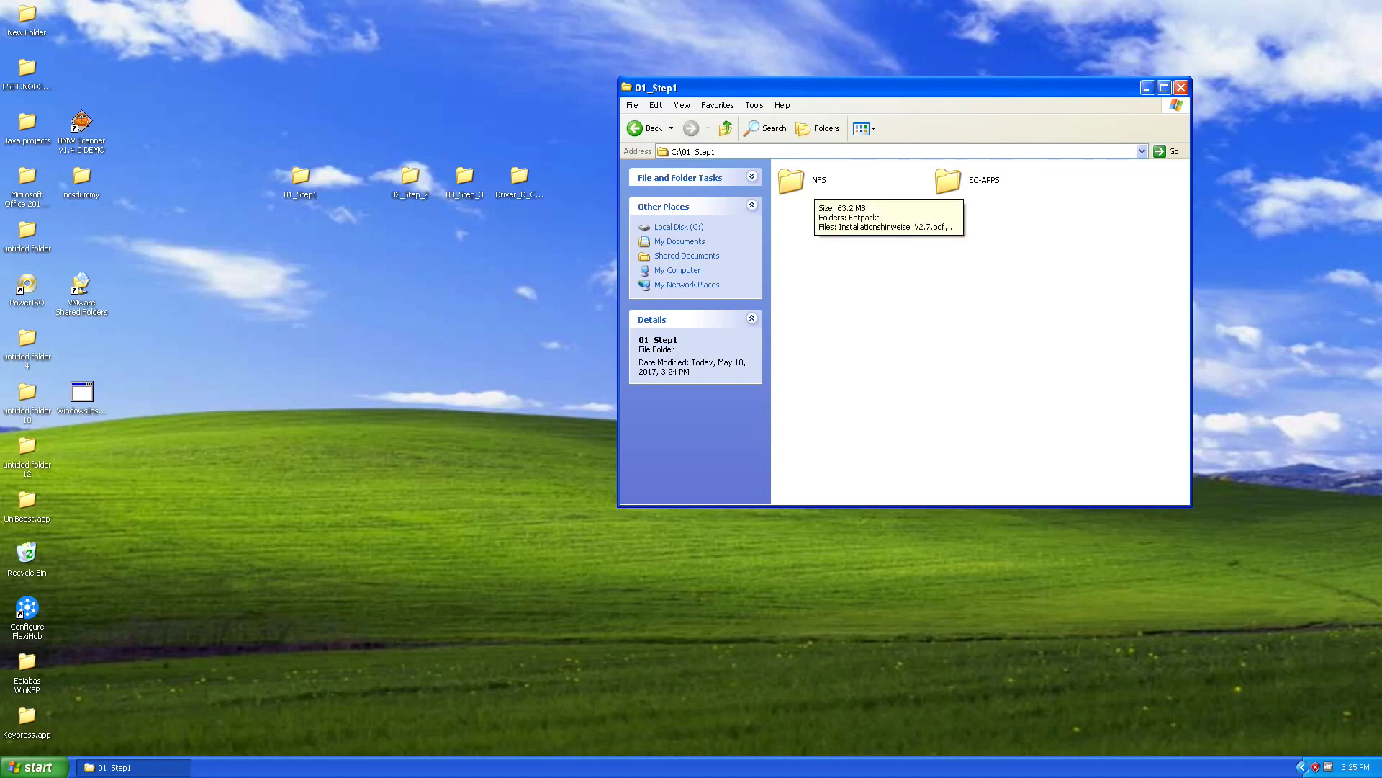
pyautogui.doubleClick(792, 181)
pyautogui.moveTo(814, 185)
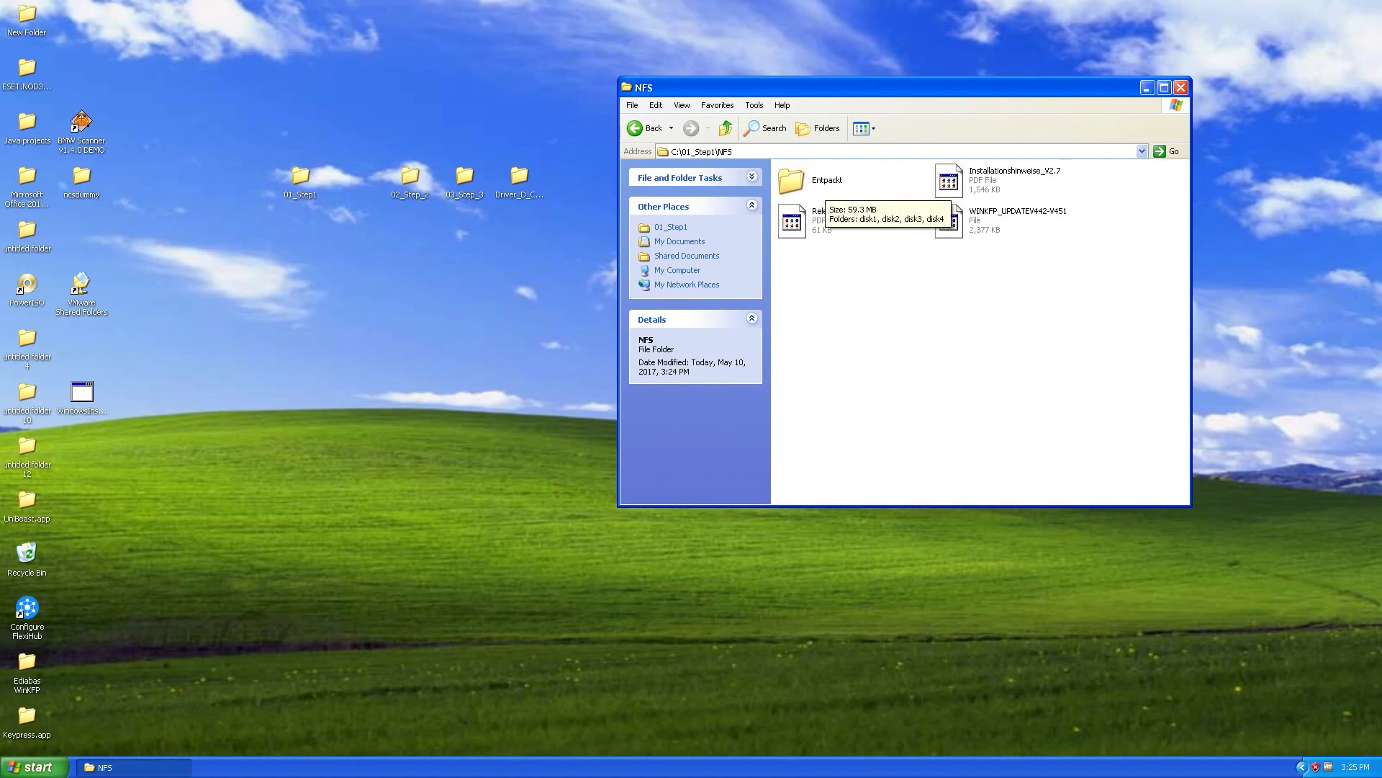
pyautogui.doubleClick(812, 184)
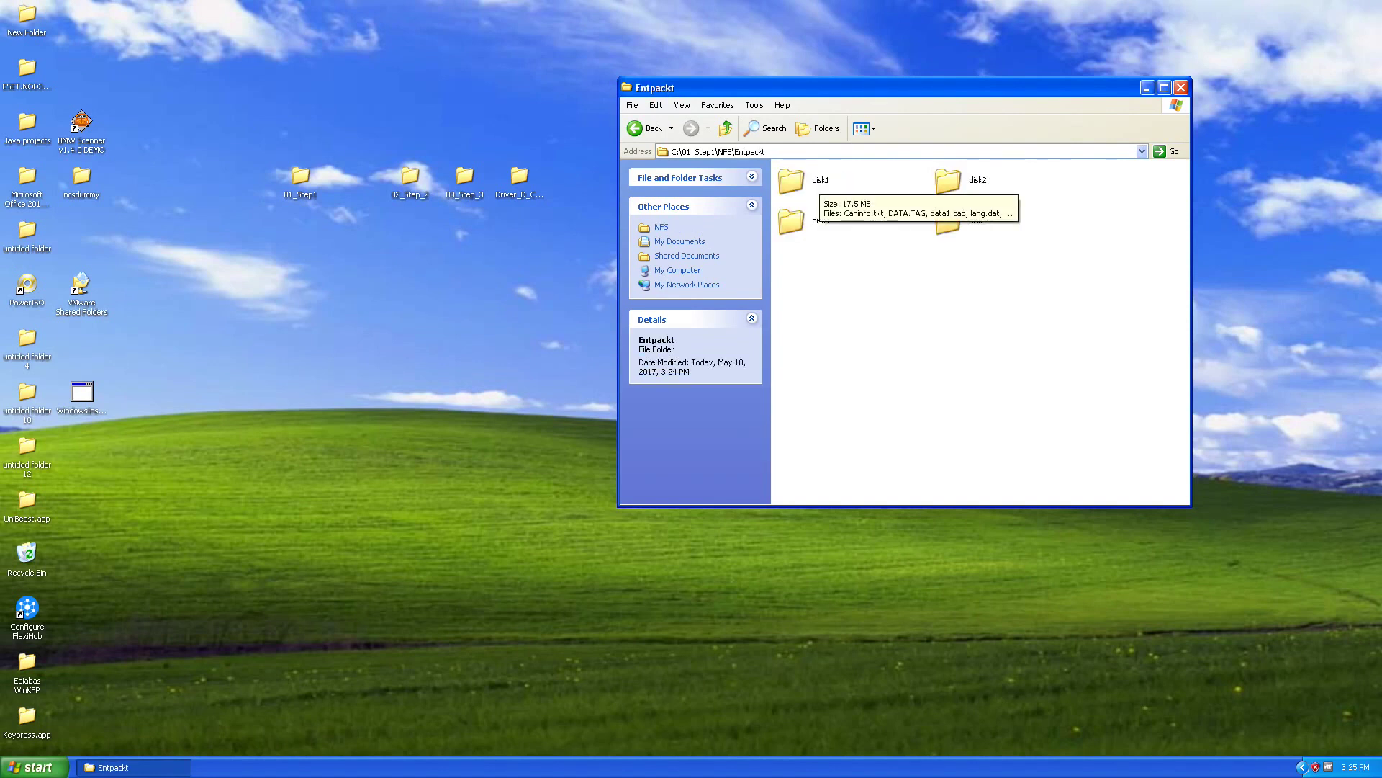
pyautogui.doubleClick(799, 181)
pyautogui.moveTo(839, 296)
pyautogui.scroll(-1, 839, 302)
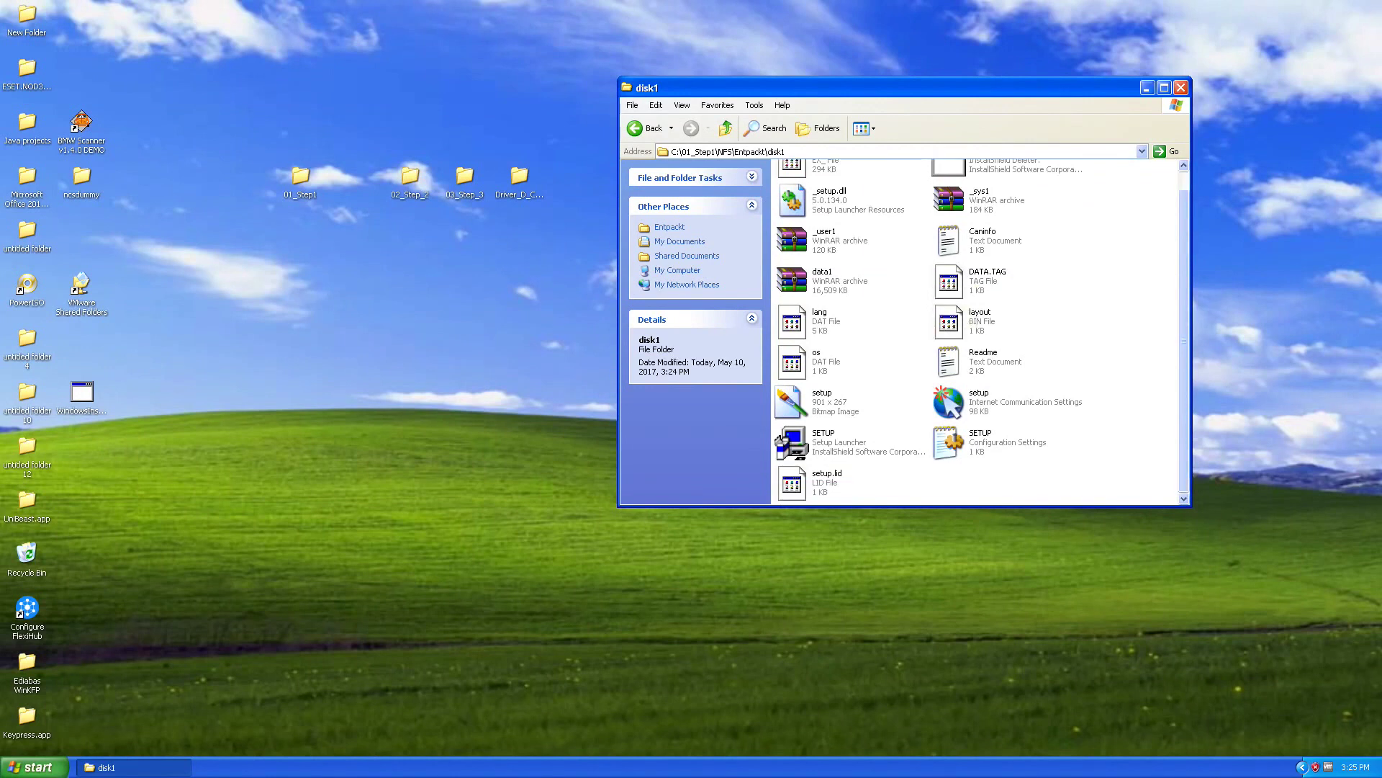
pyautogui.doubleClick(790, 441)
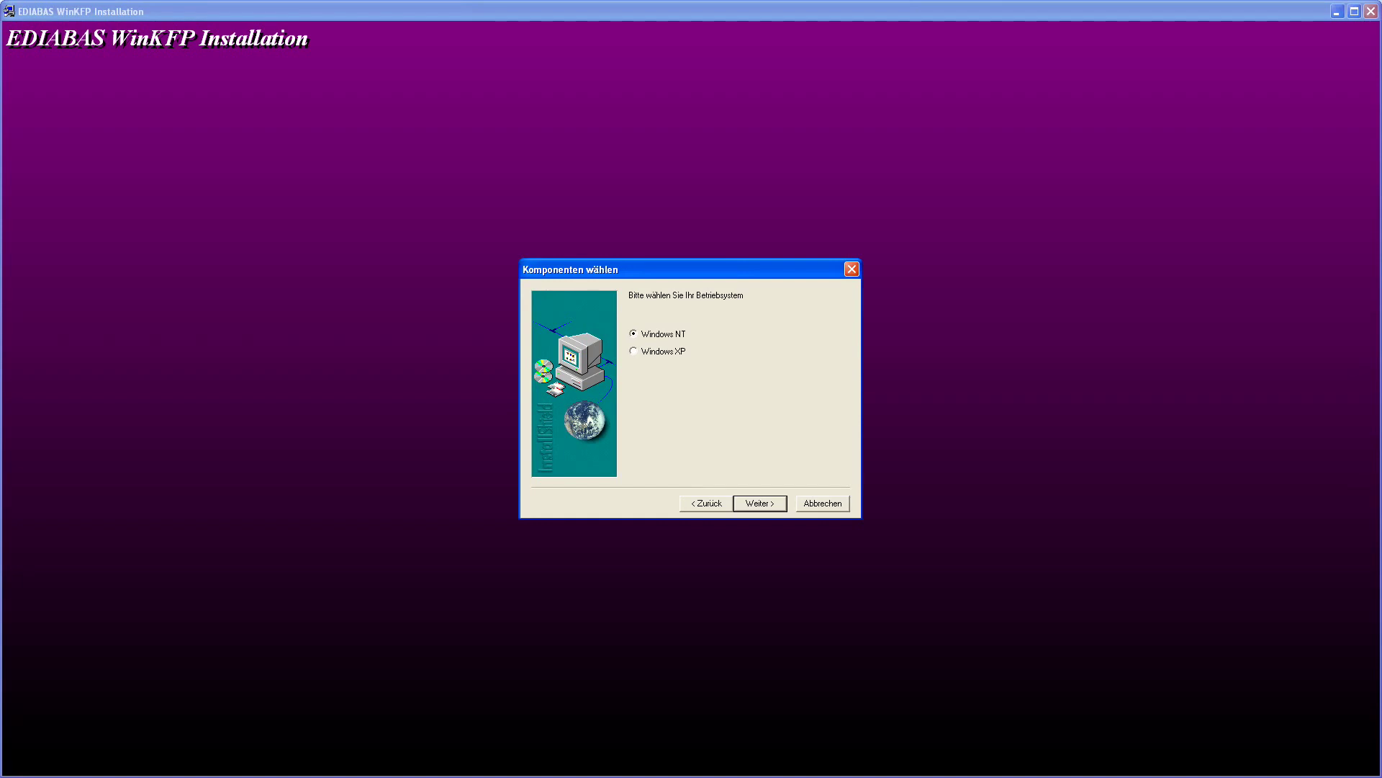
# Install EDIABAS and WinKFP with the Windows NT option and User Mode, accepting the C:\EDIABAS and C:\NFS locations.
pyautogui.press('Return')
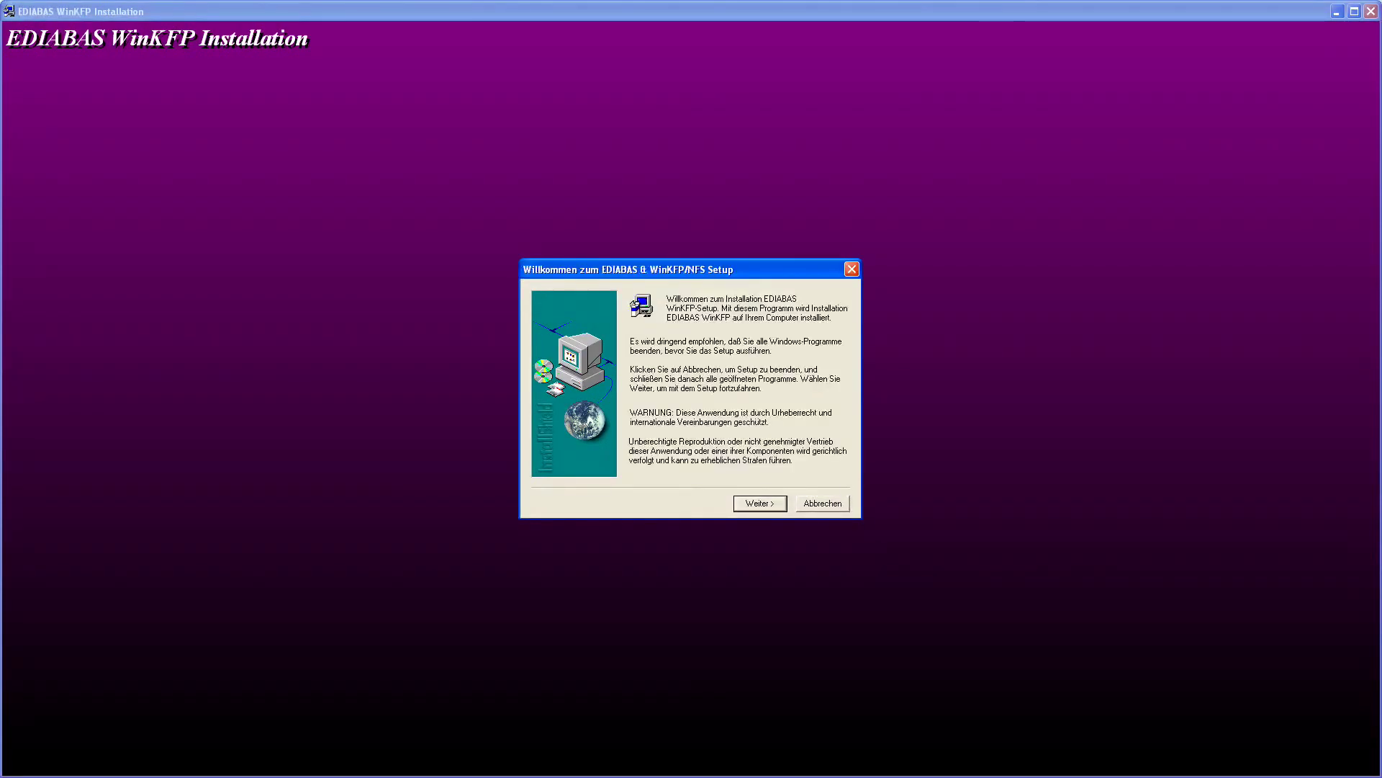
pyautogui.press('Return')
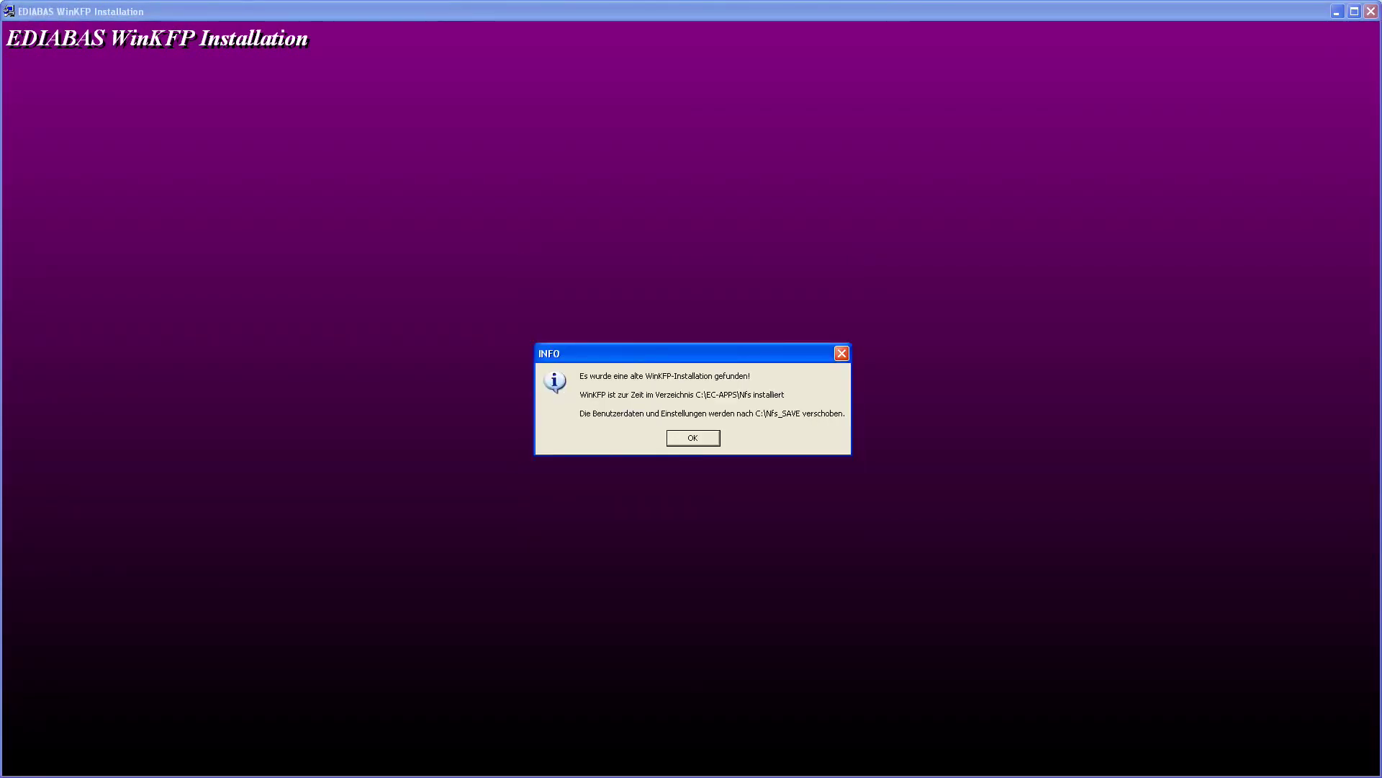
pyautogui.press('Return')
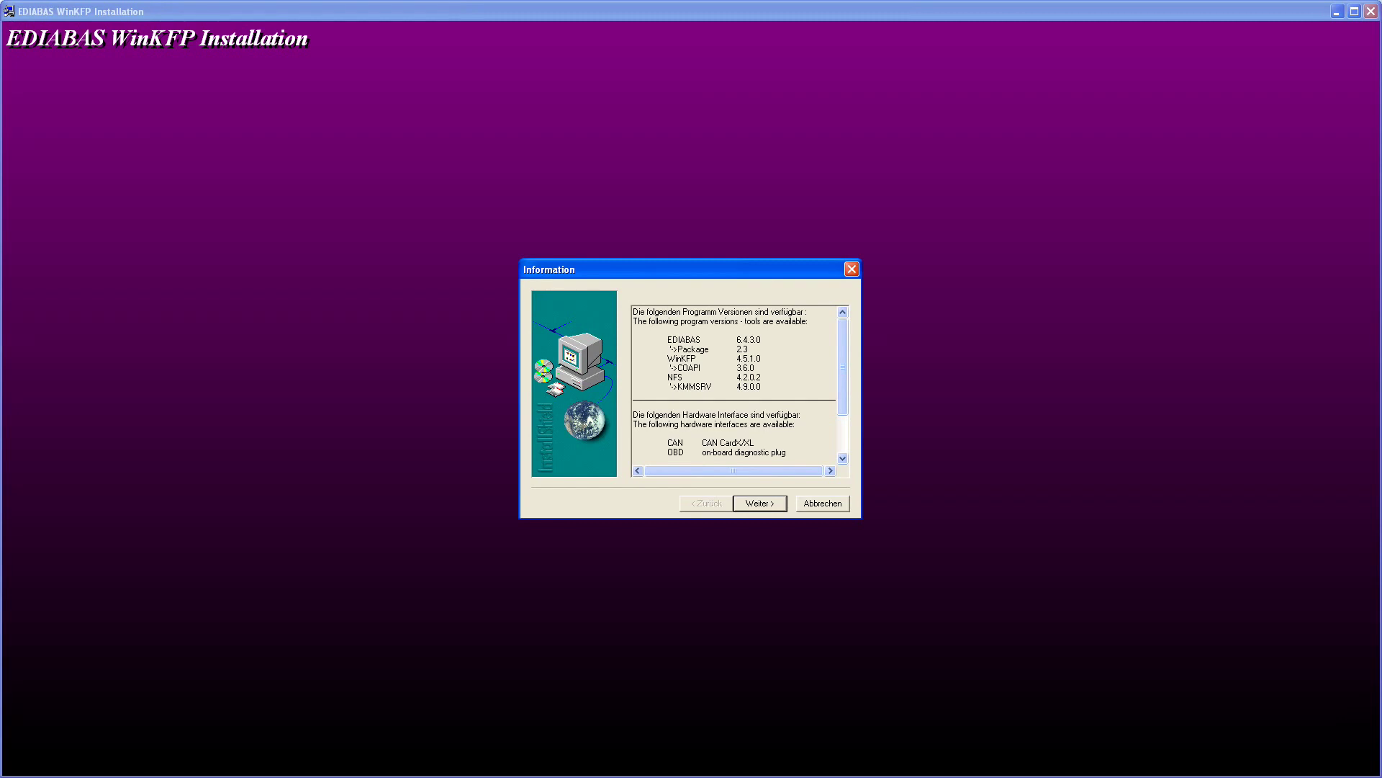
pyautogui.press('Return')
pyautogui.press('Return')
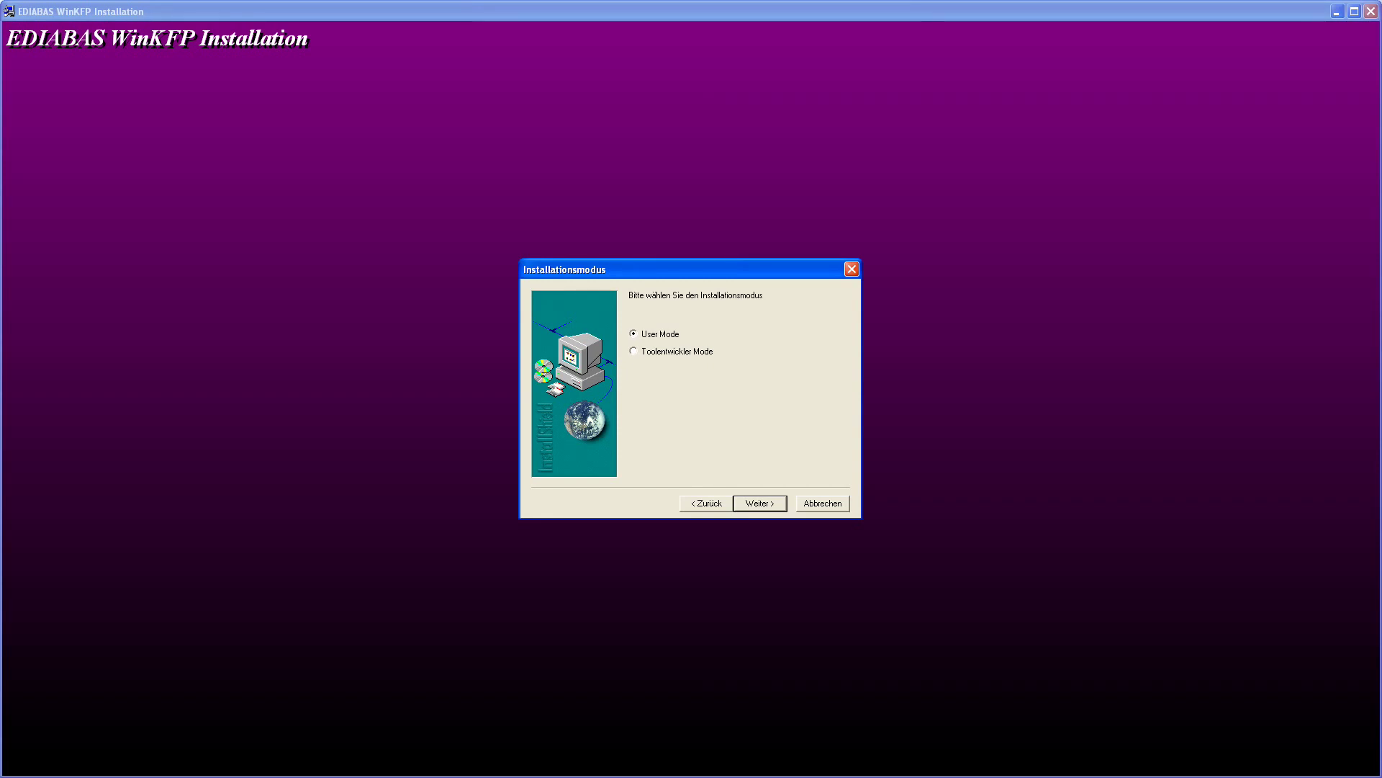
pyautogui.press('Return')
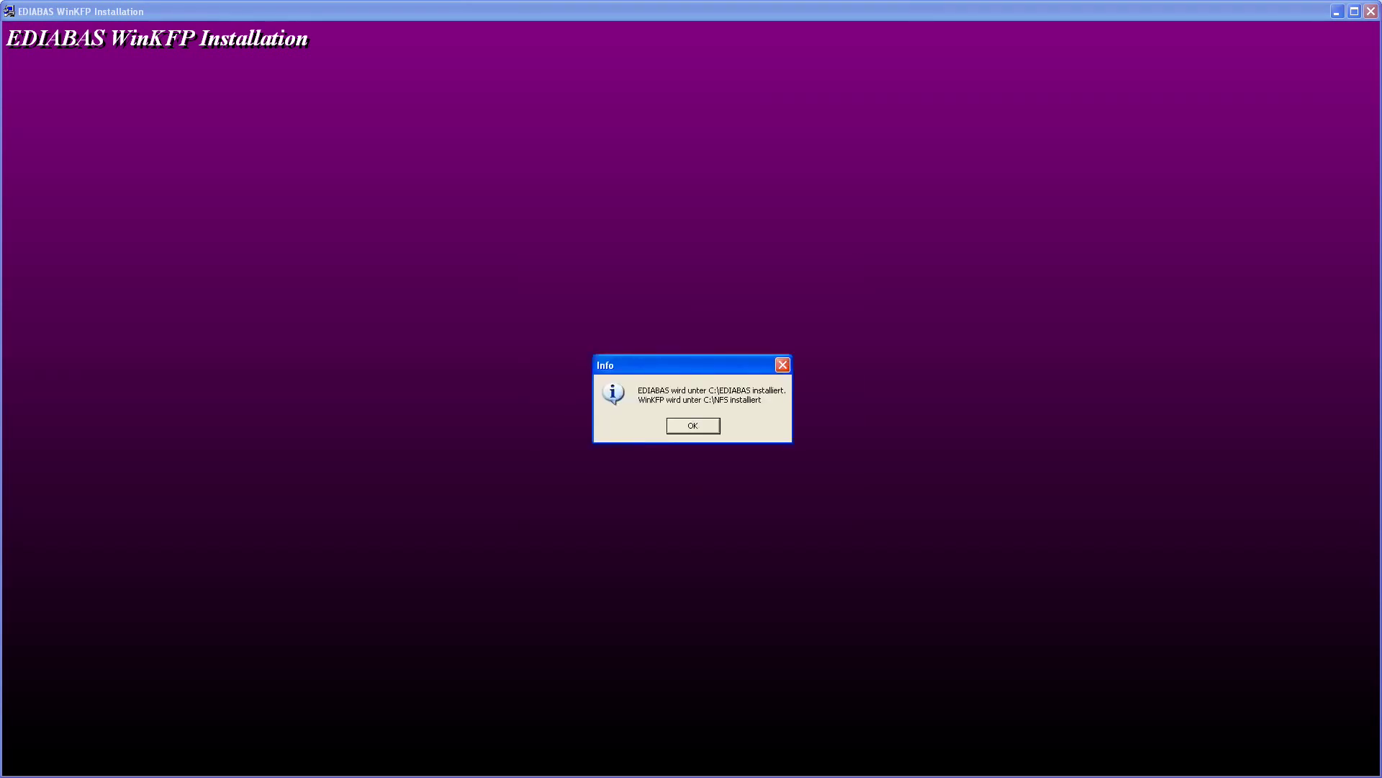
pyautogui.press('Return')
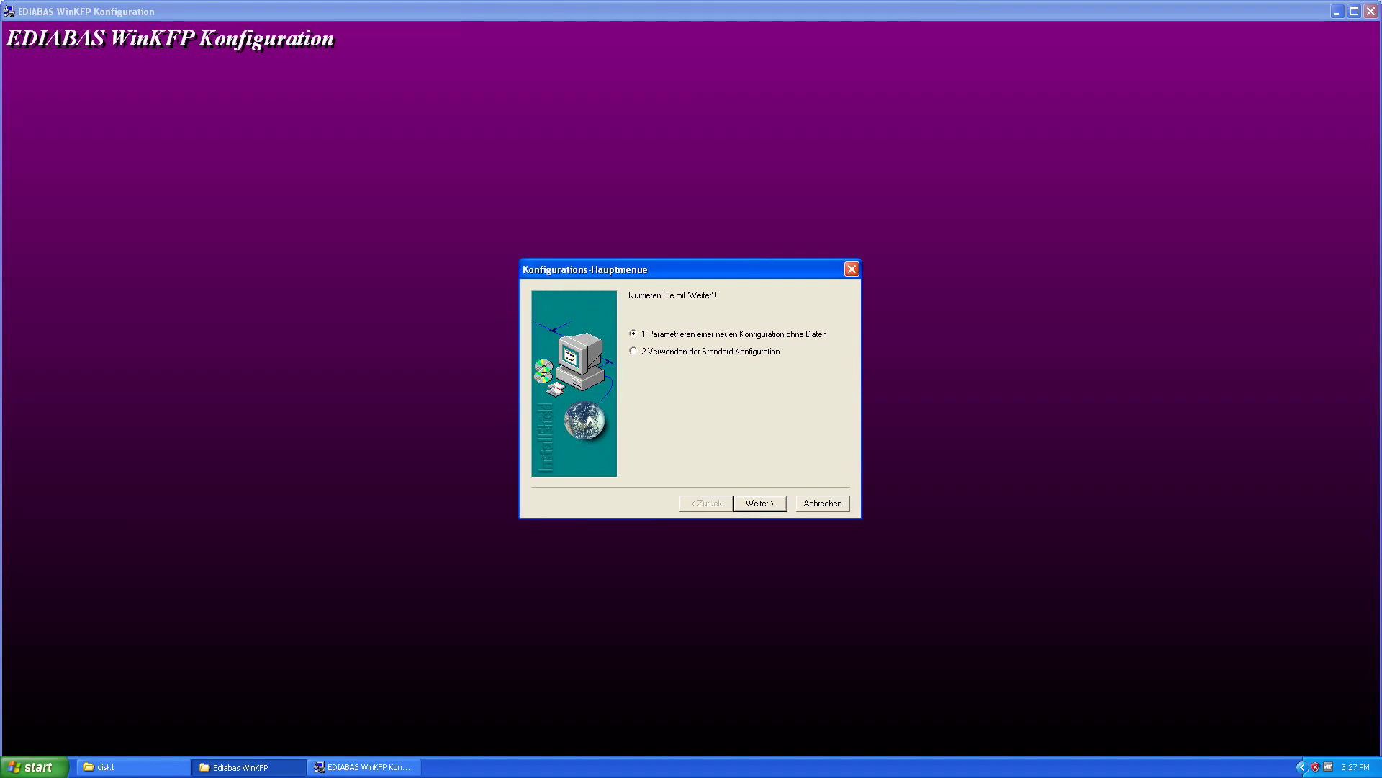
# Create a new configuration without data using the OBD interface, no API or IFH trace, and WinKFP Komfort (.IPO) mode.
pyautogui.press('Return')
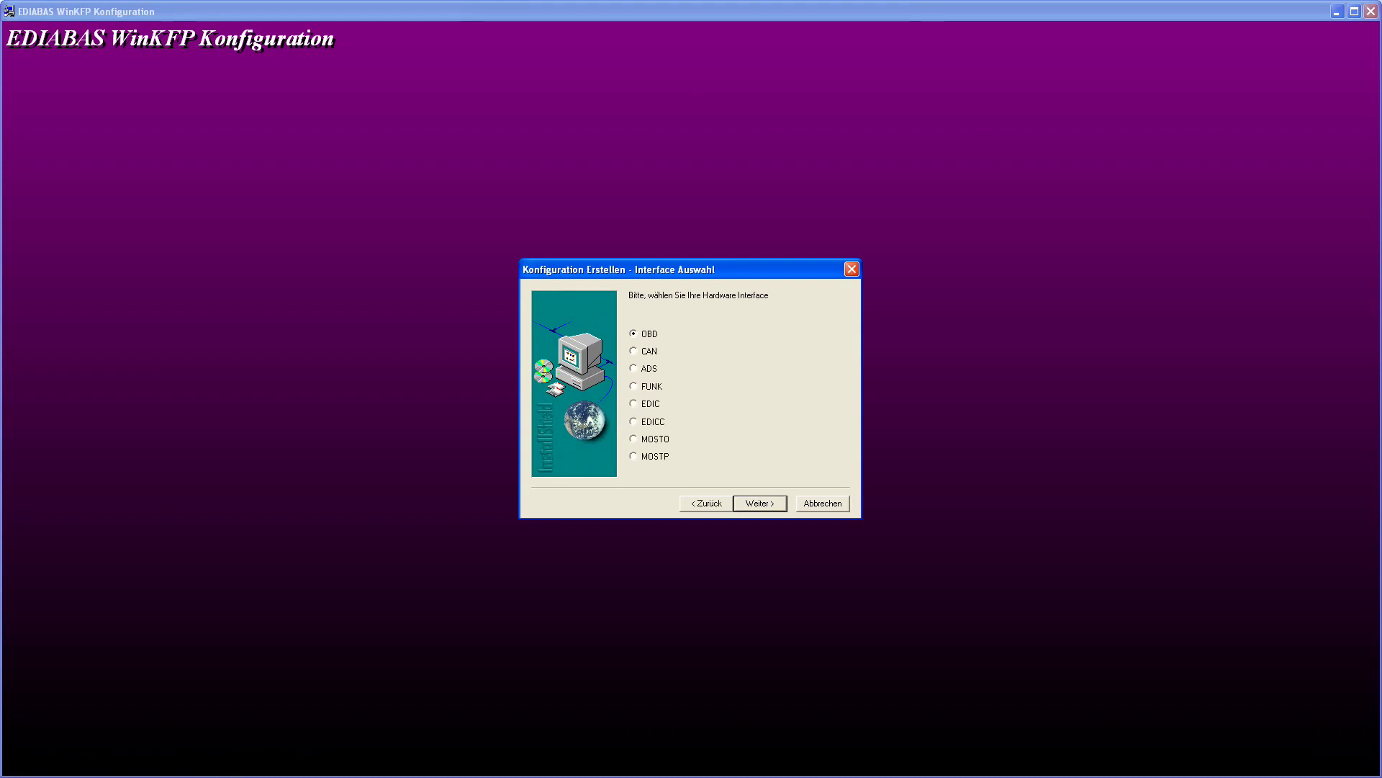
pyautogui.press('Return')
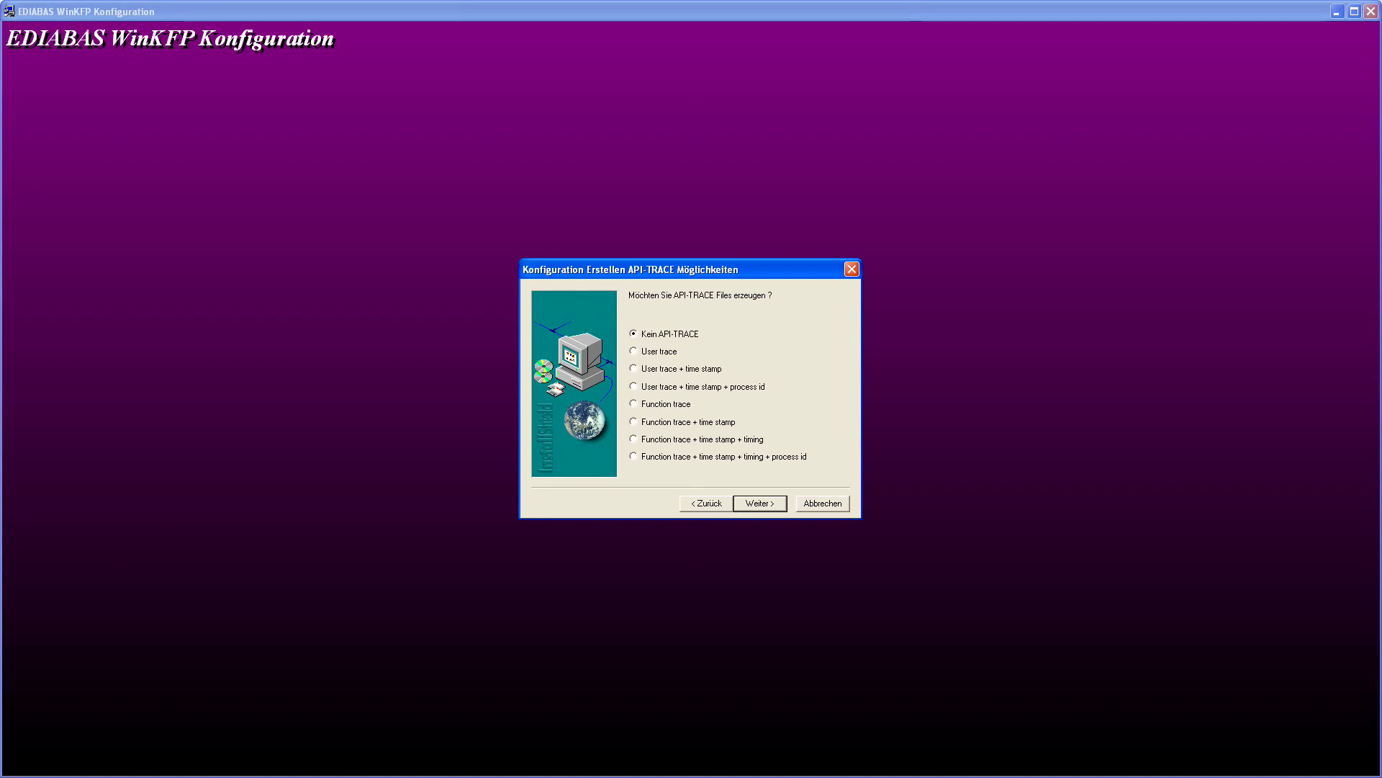
pyautogui.press('Return')
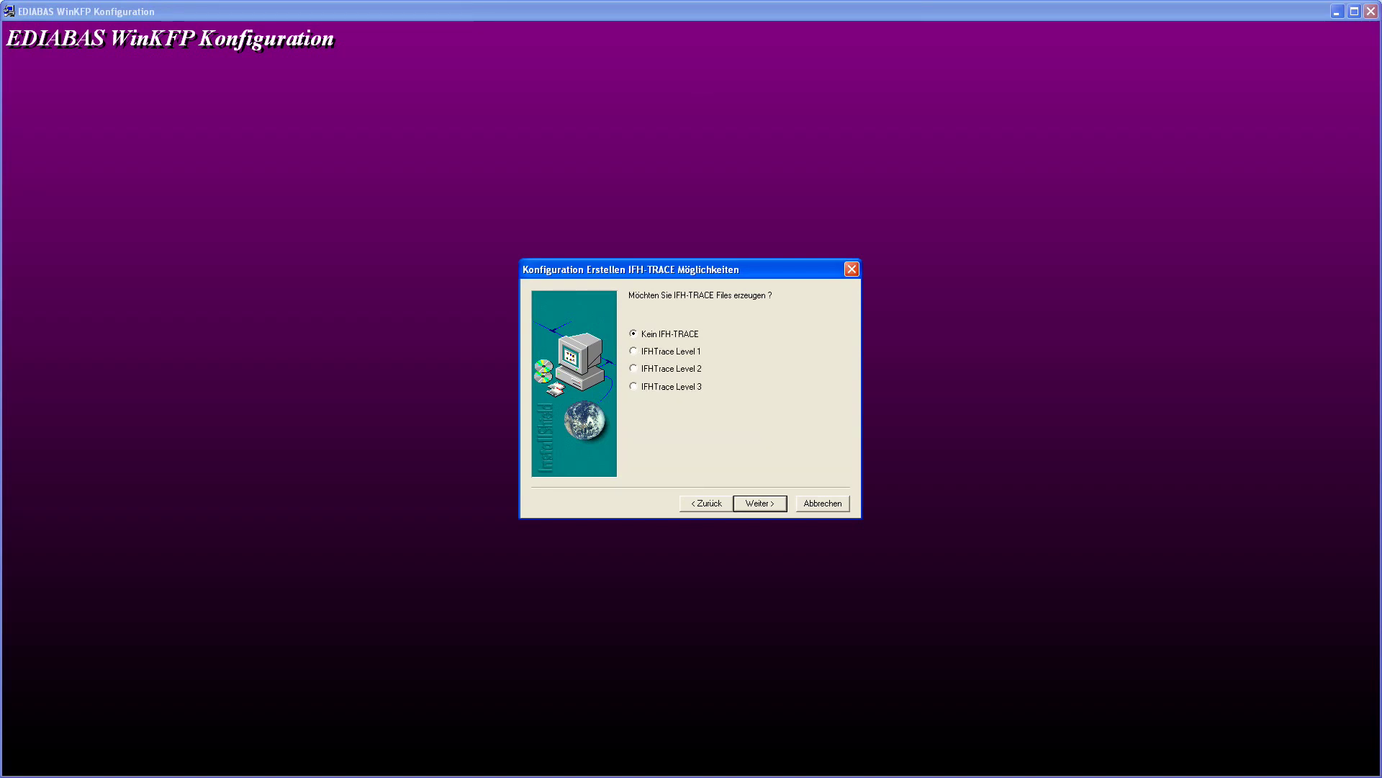
pyautogui.press('Return')
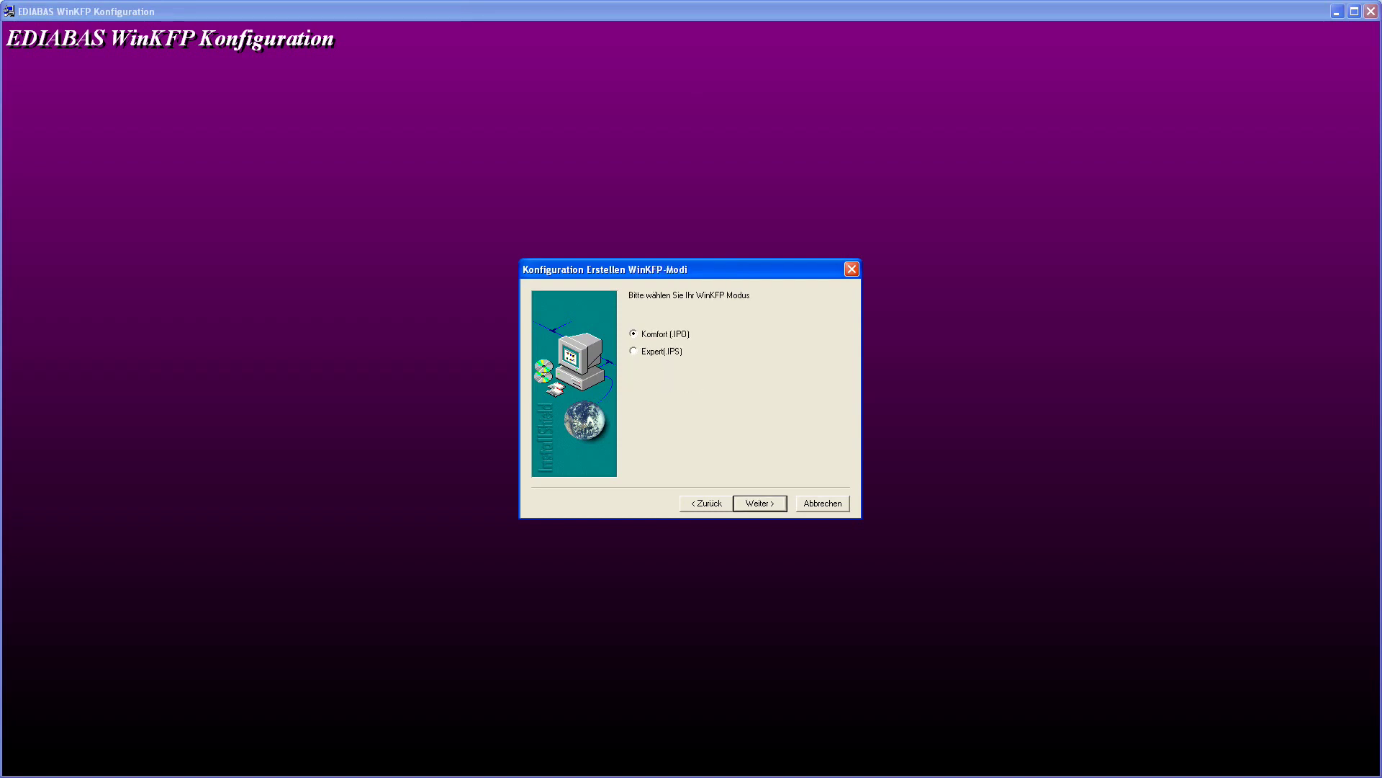
pyautogui.press('Return')
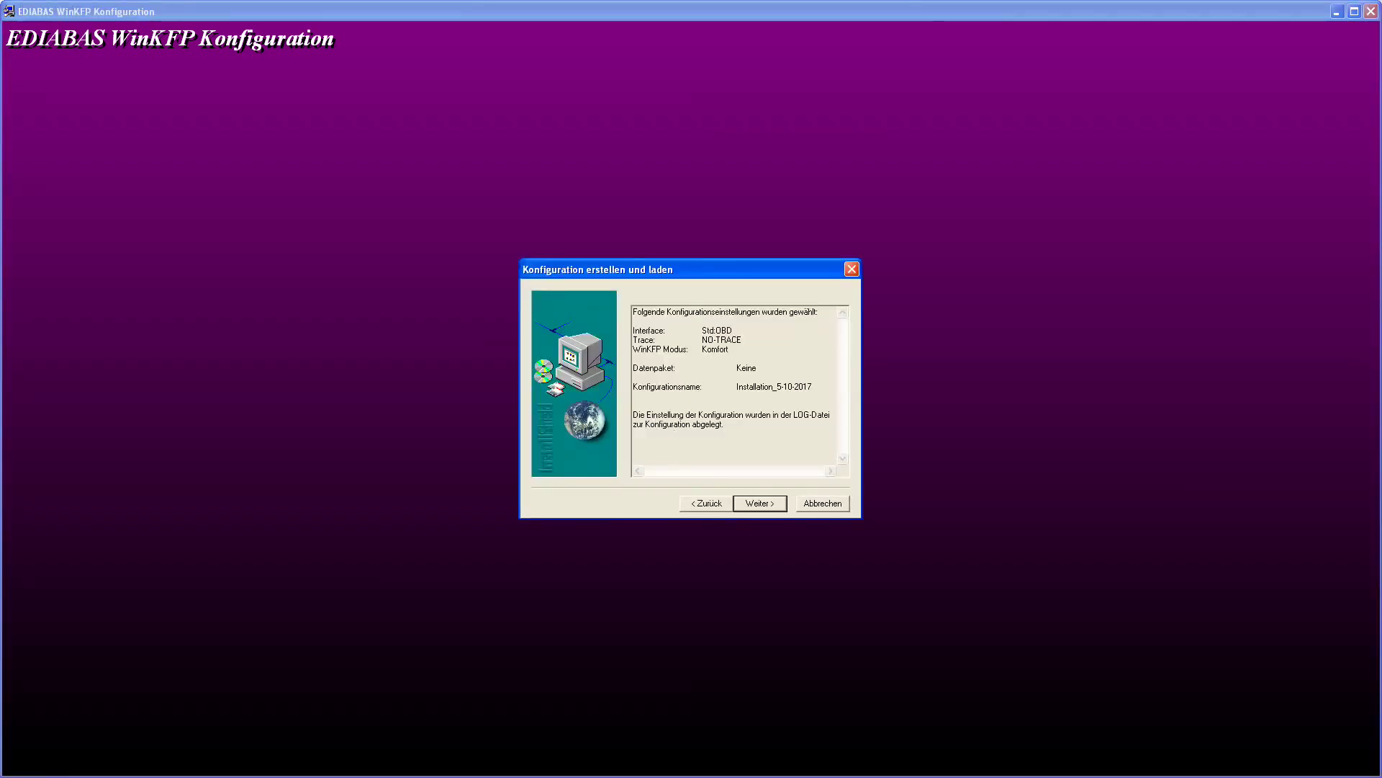
pyautogui.press('Return')
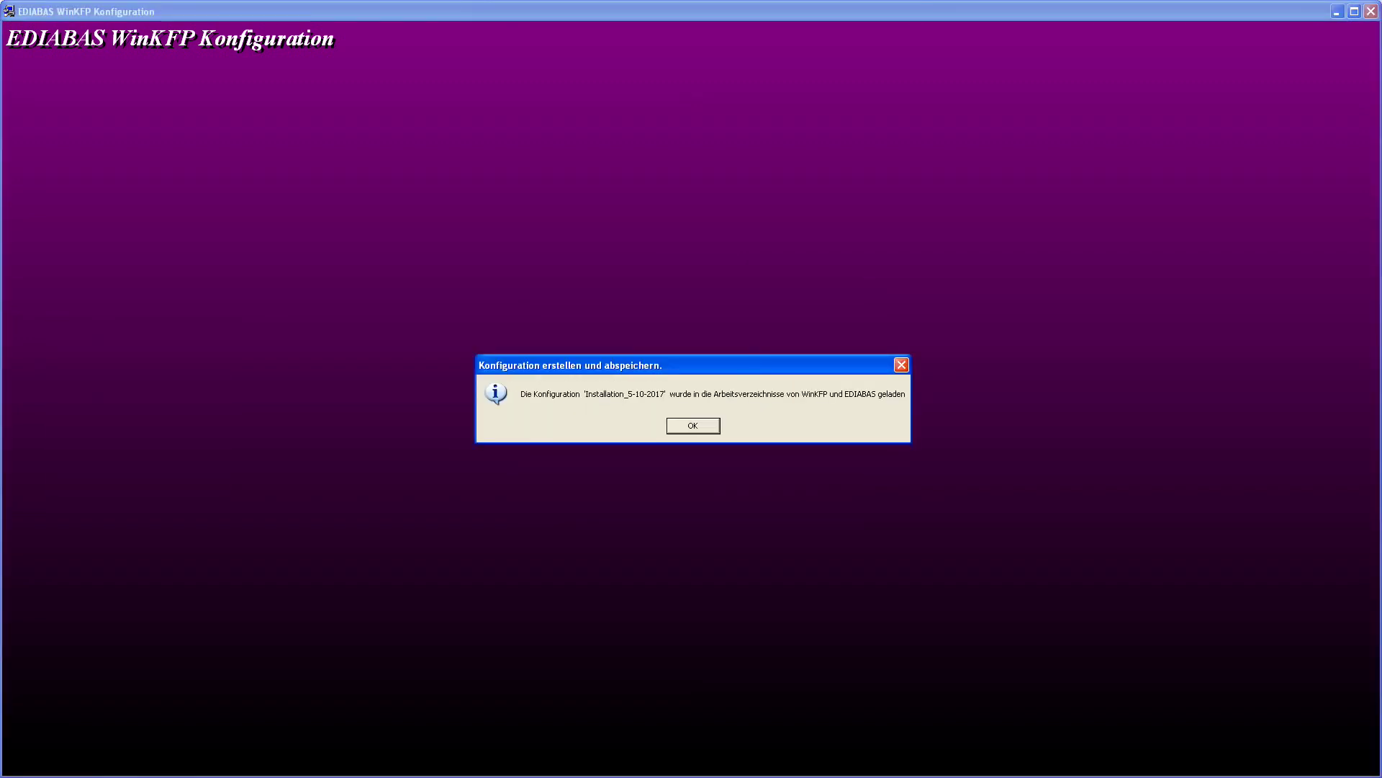
pyautogui.press('Return')
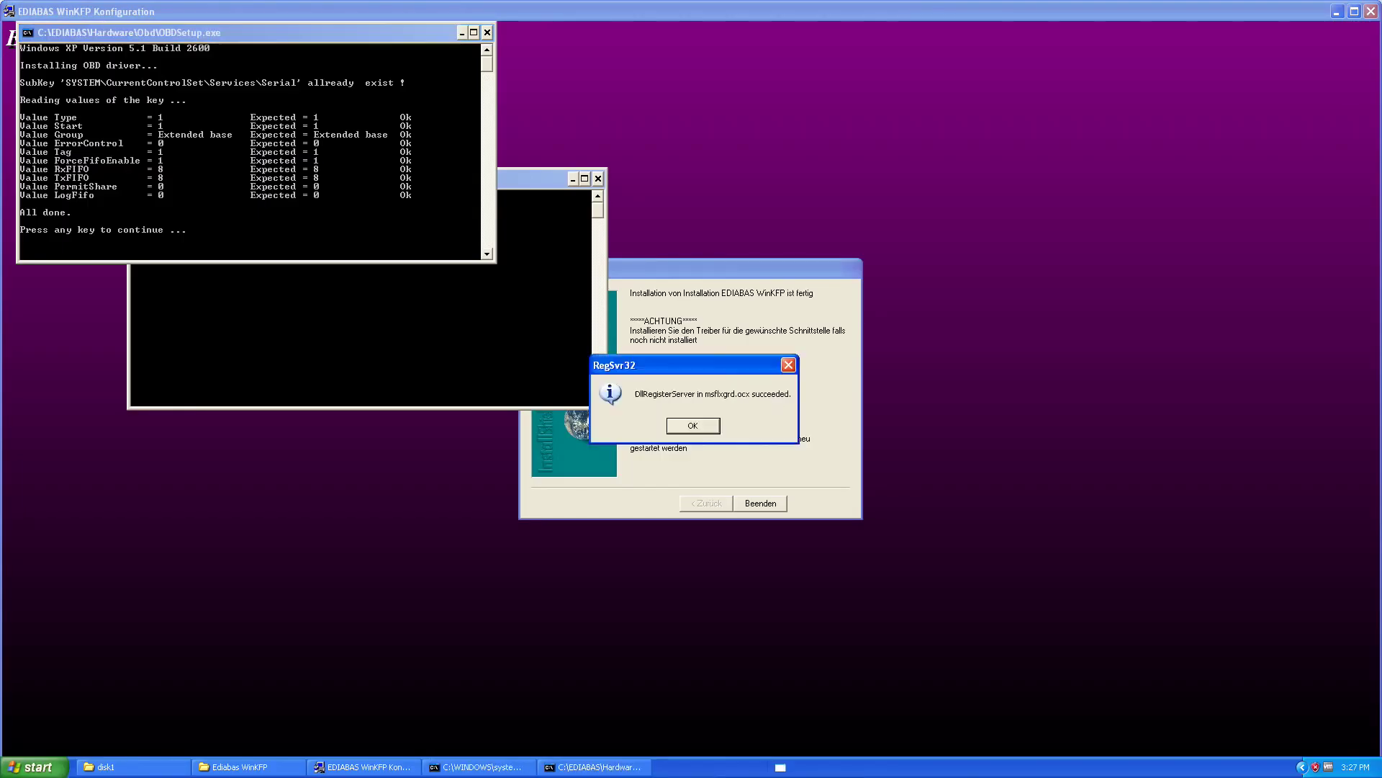
# Dismiss the control registration and OBD driver setup windows, and finish the installation with the computer restart postponed.
pyautogui.press('Return')
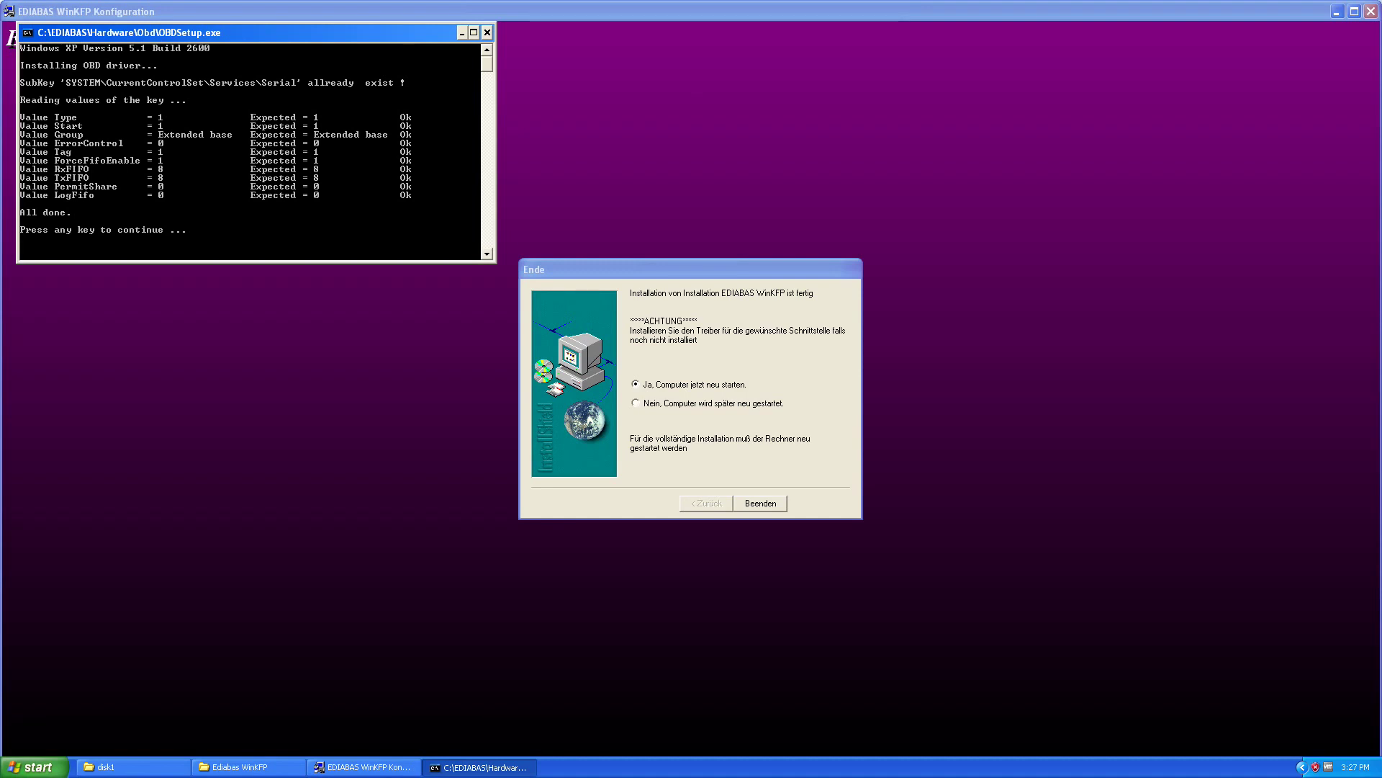
pyautogui.press('Return')
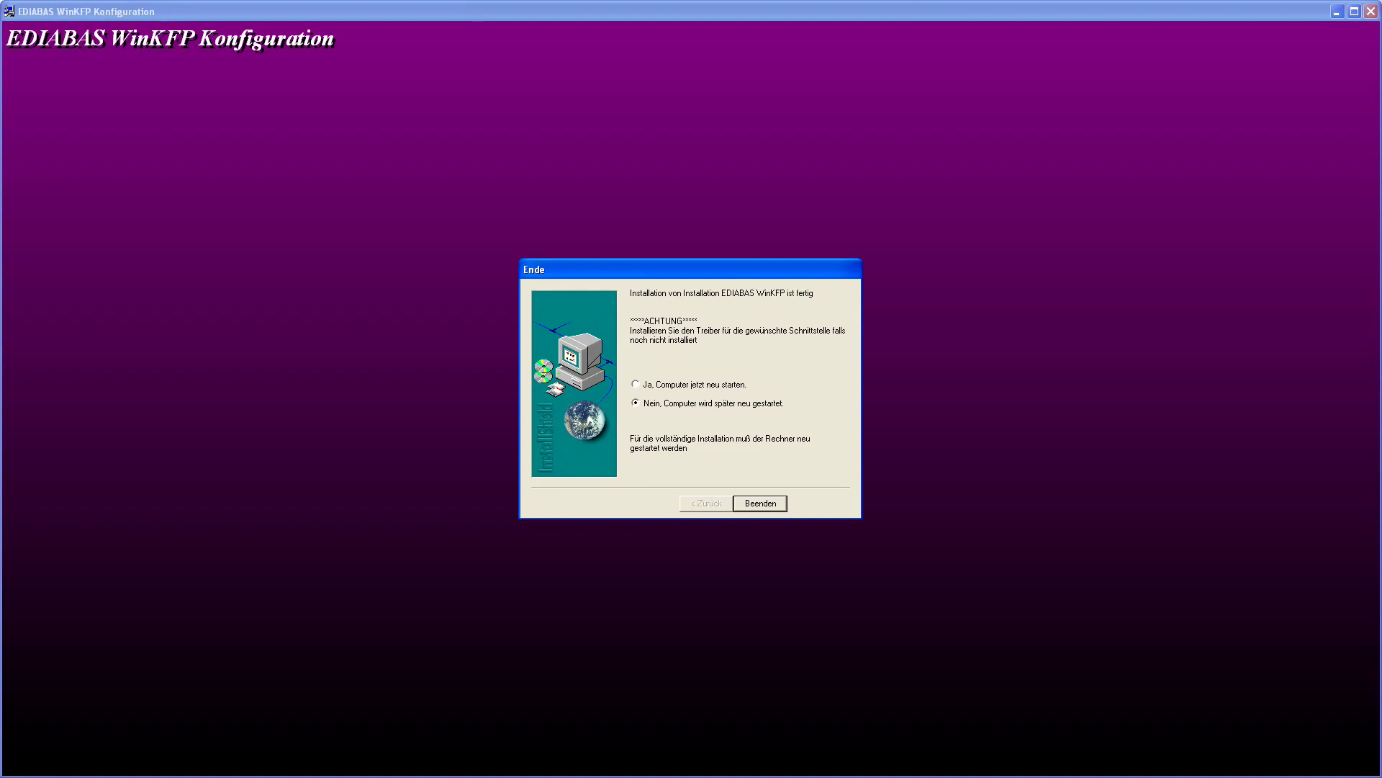
pyautogui.press('Return')
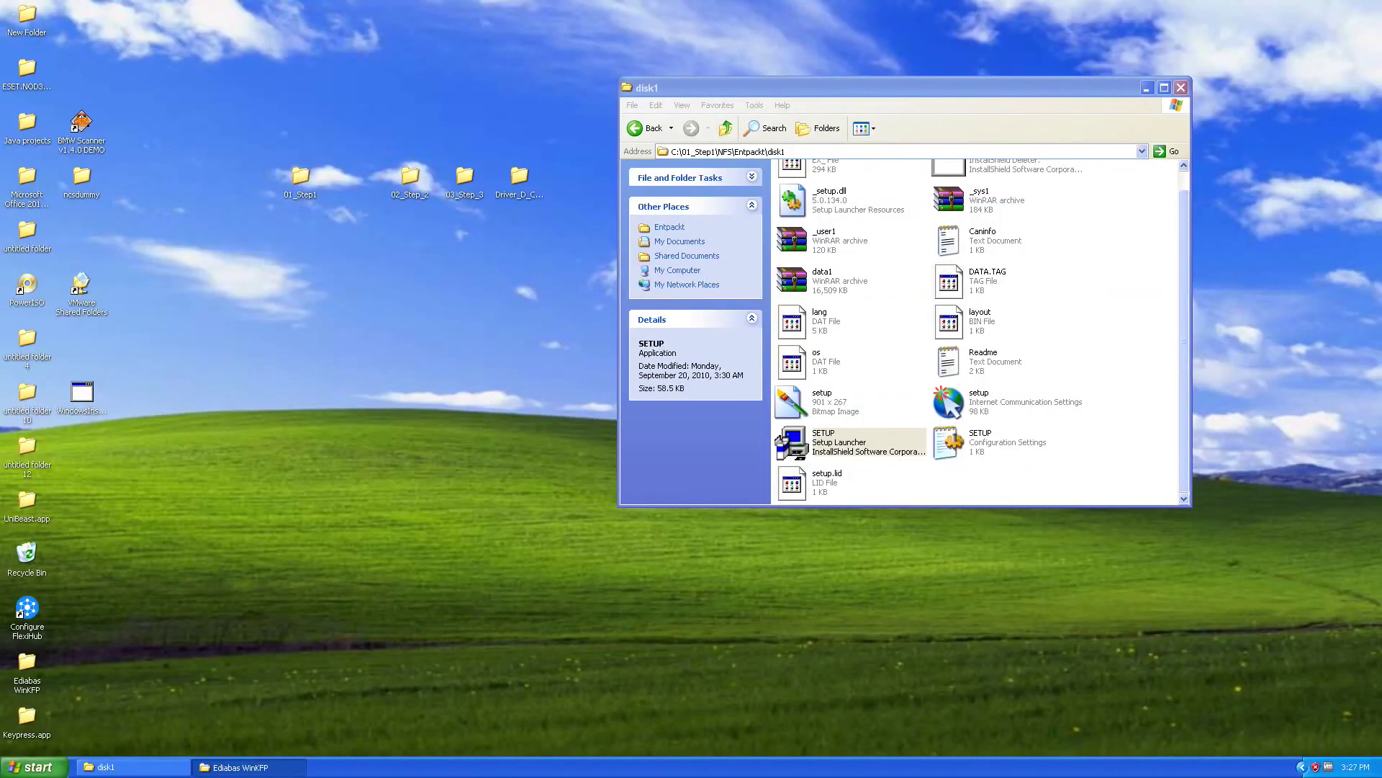
# Launch the Instprog application located in C:\02_Step_2\INSTALL.
pyautogui.moveTo(698, 87); pyautogui.dragTo(591, 85)
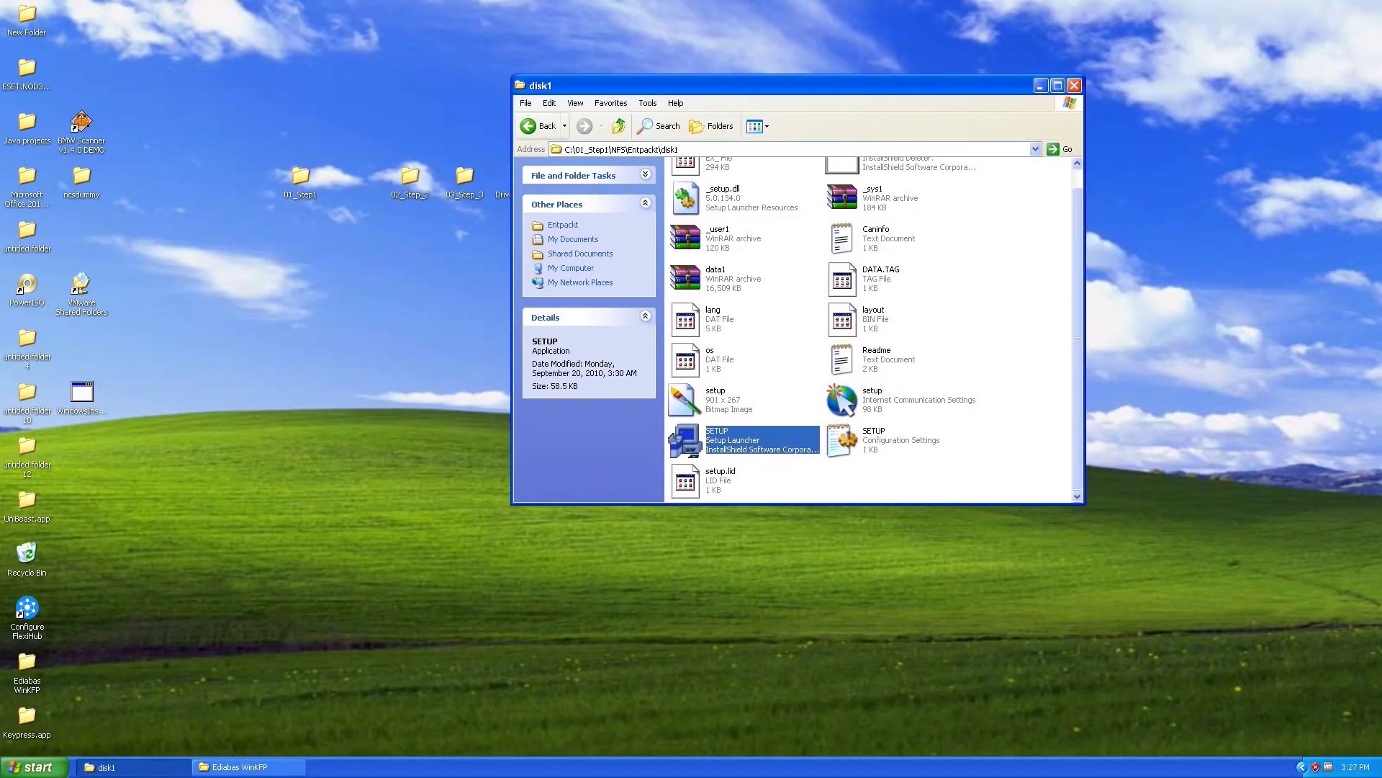
pyautogui.click(539, 126)
pyautogui.press('BackSpace')
pyautogui.press('BackSpace')
pyautogui.press('BackSpace')
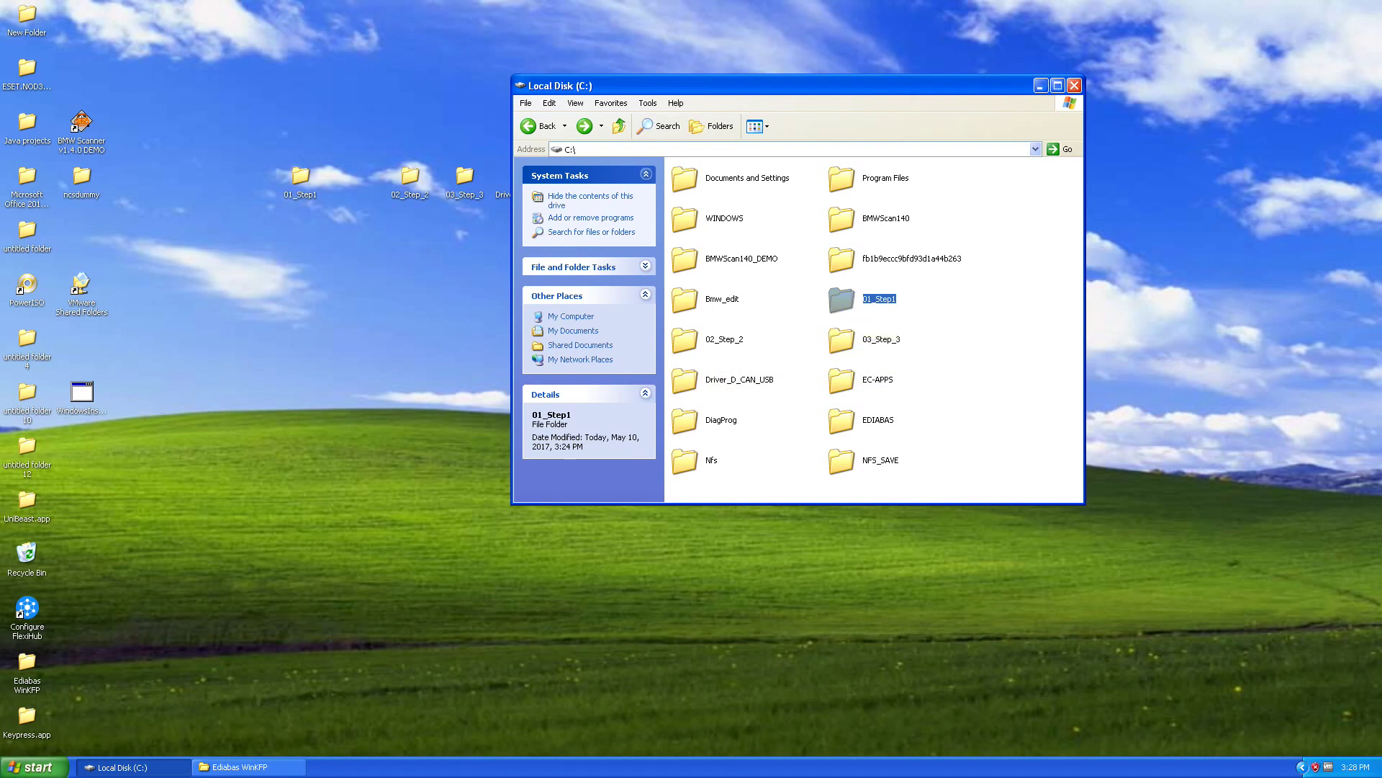
pyautogui.doubleClick(725, 339)
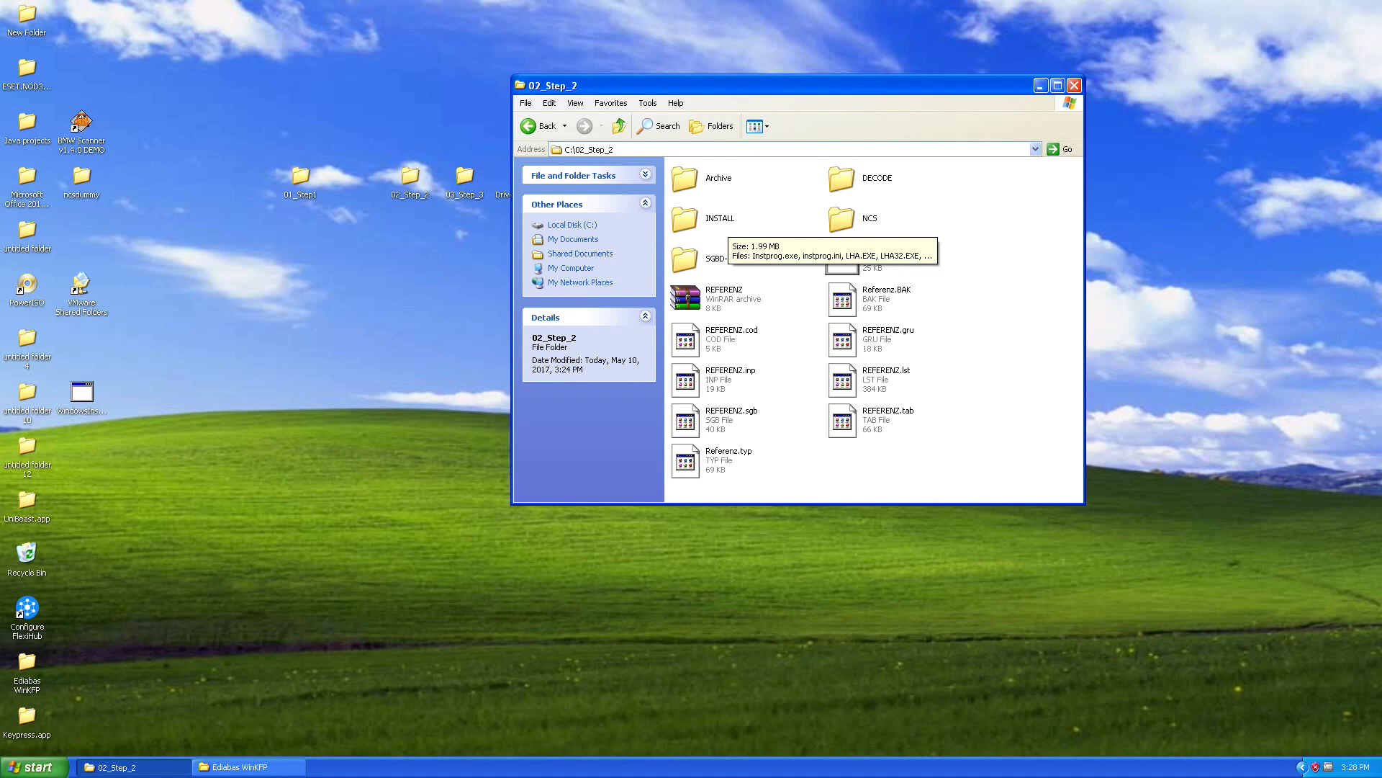
pyautogui.doubleClick(720, 221)
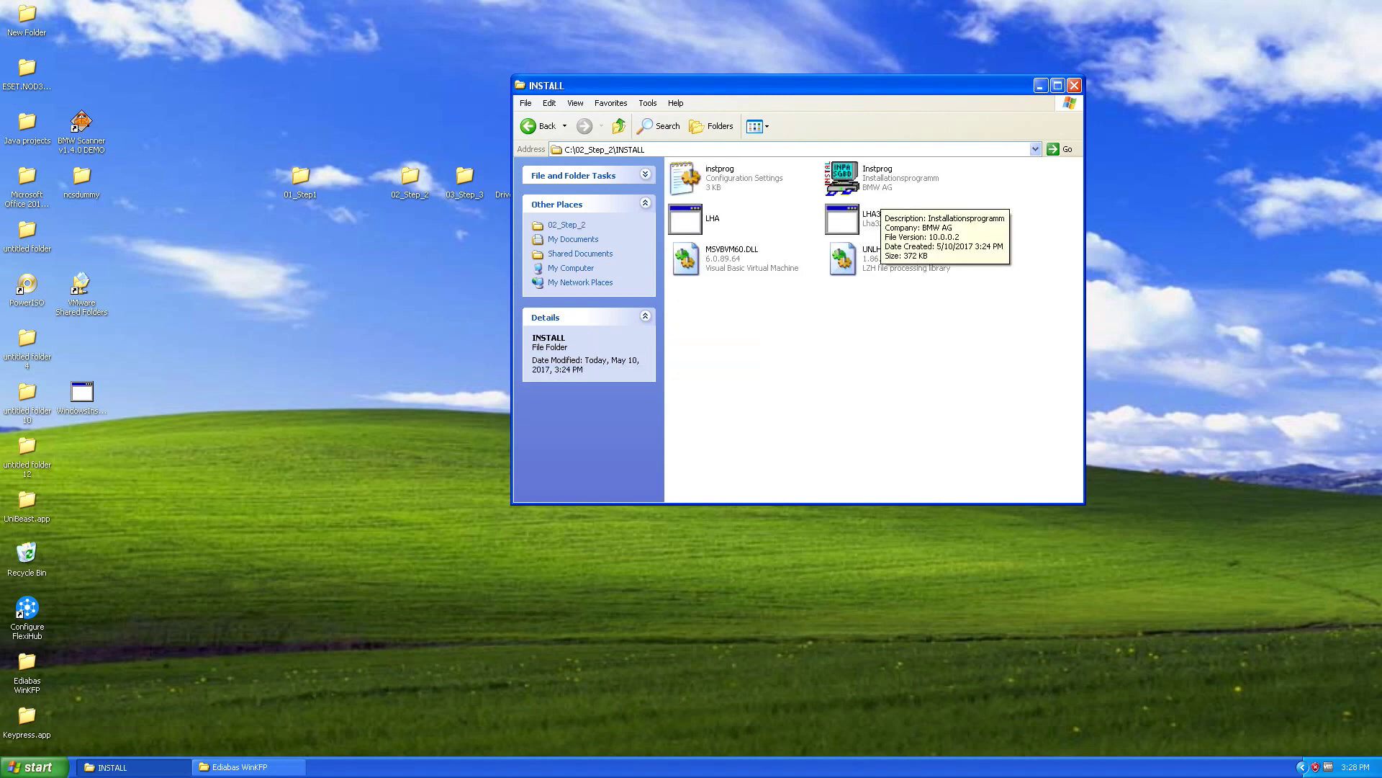
pyautogui.click(879, 187)
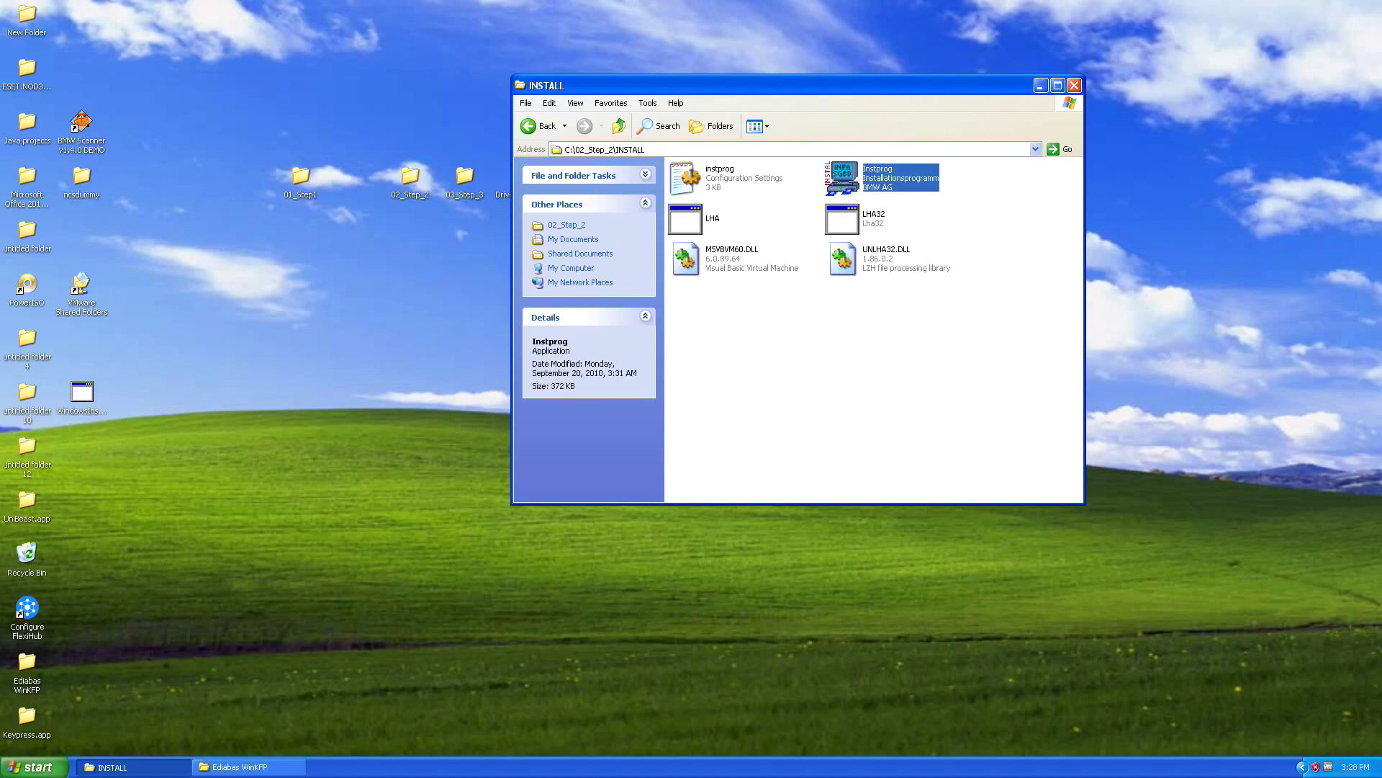
pyautogui.doubleClick(843, 180)
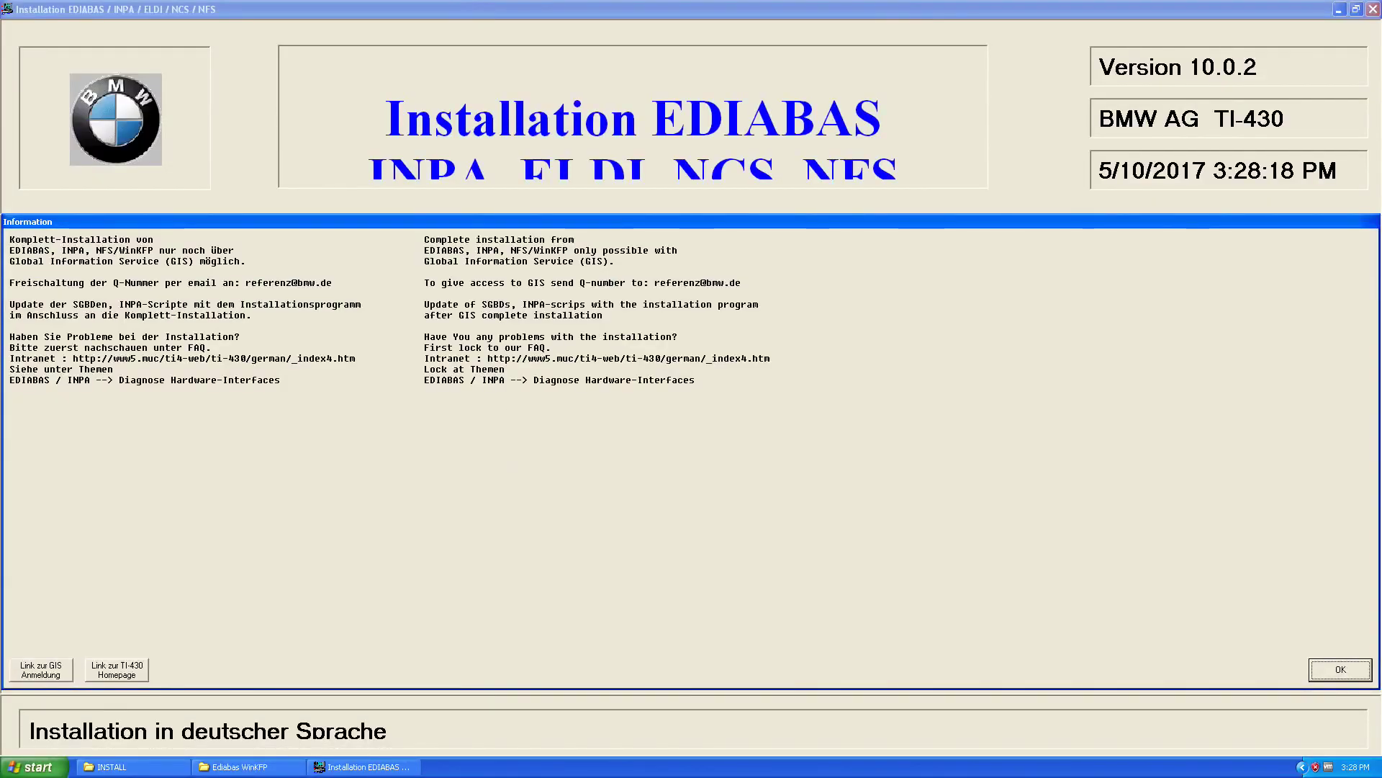
# Set up the version 10.0.2 installation in English with destination drive C: and the BMW Group Rectification programs UK configuration.
pyautogui.press('Return')
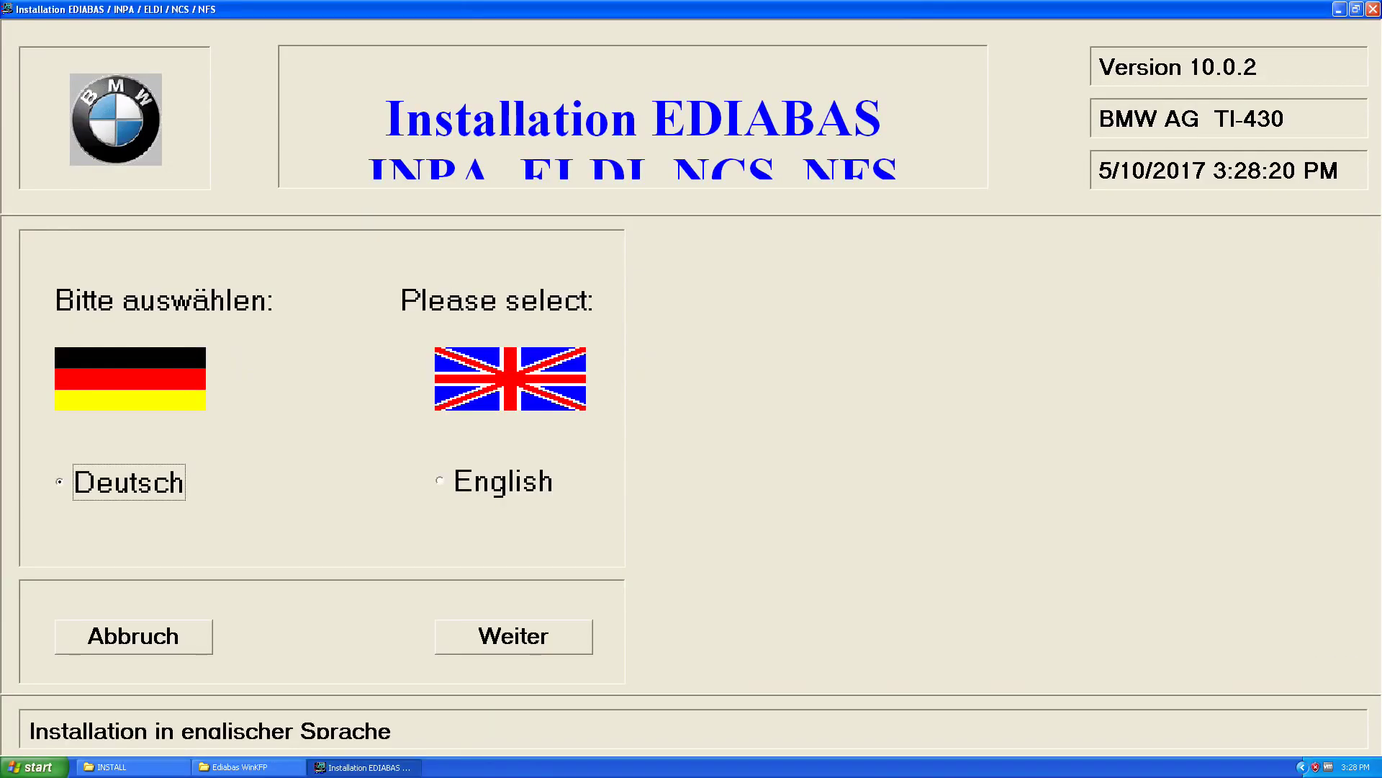
pyautogui.click(503, 481)
pyautogui.press('Tab')
pyautogui.press('Return')
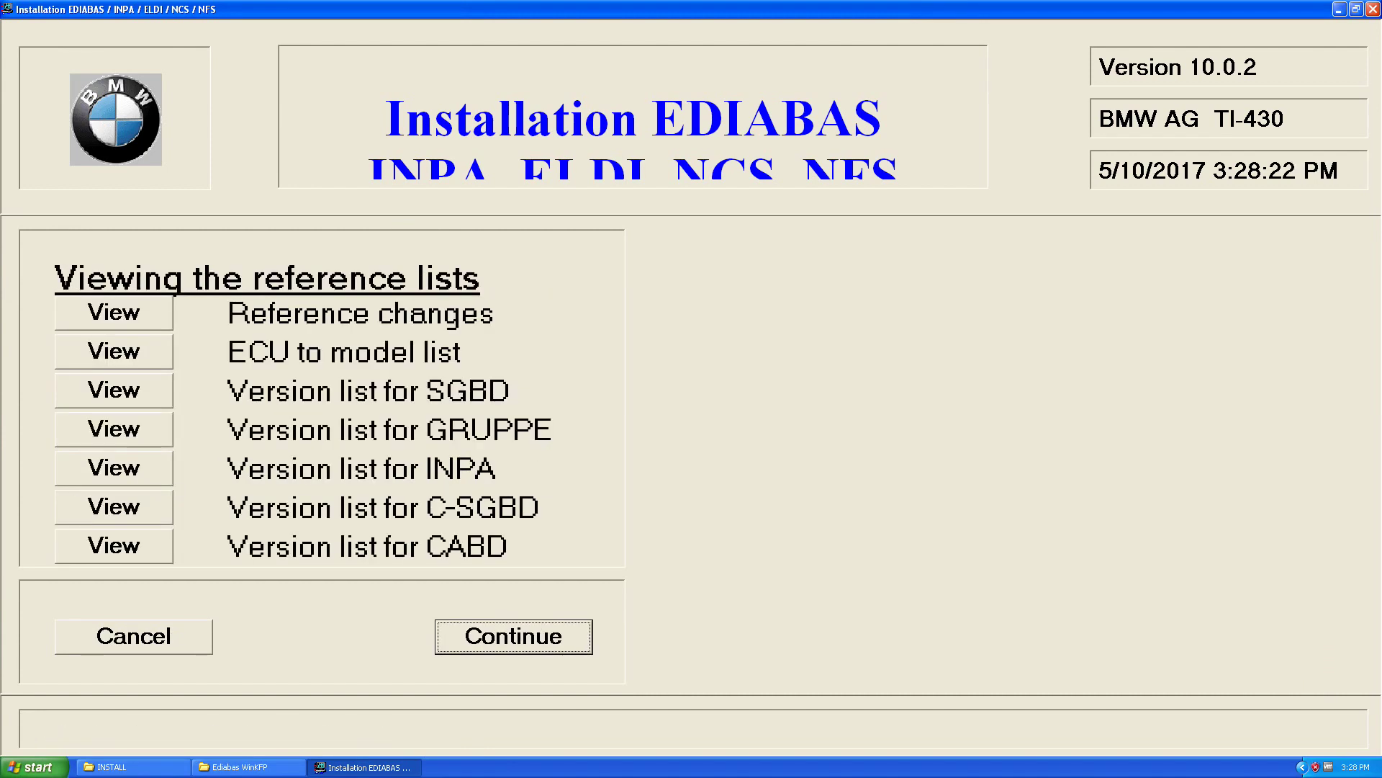
pyautogui.press('Return')
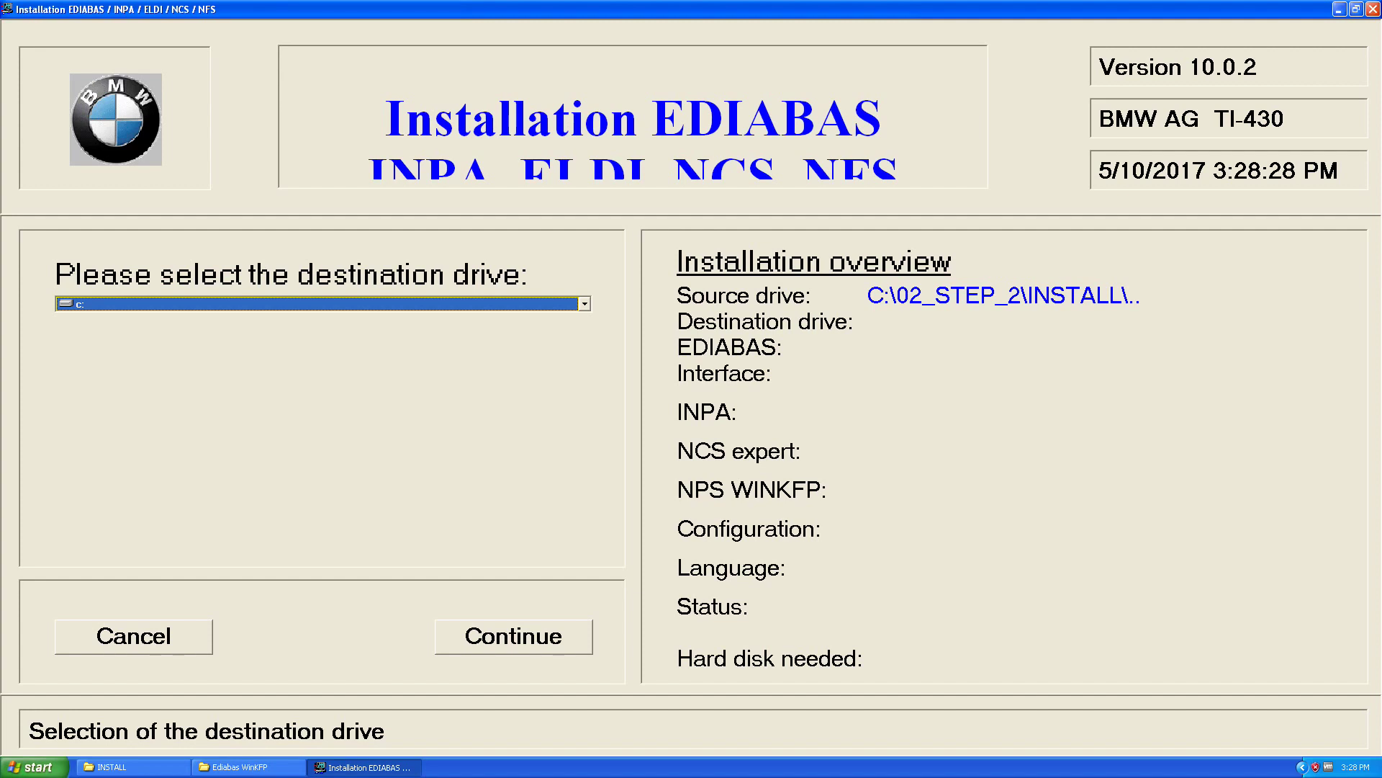
pyautogui.click(513, 636)
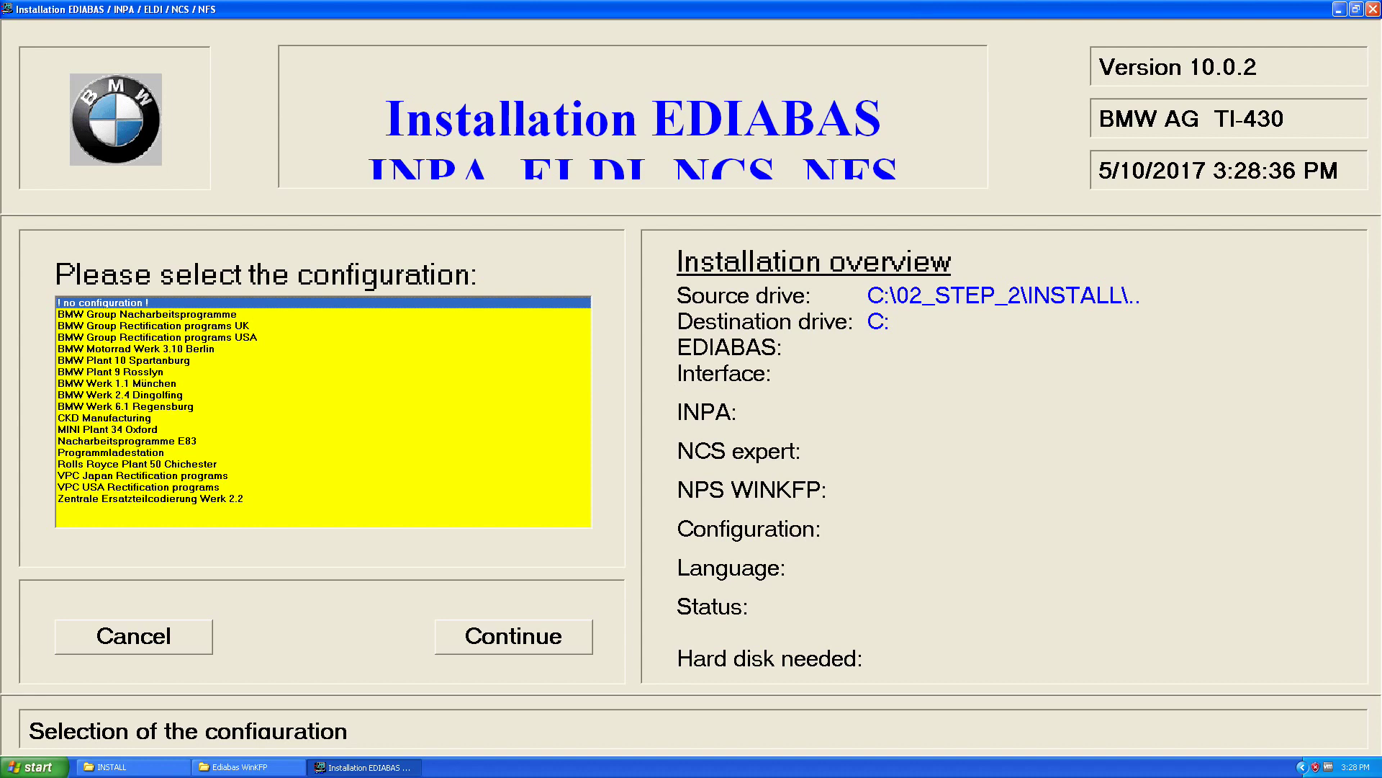
pyautogui.click(153, 325)
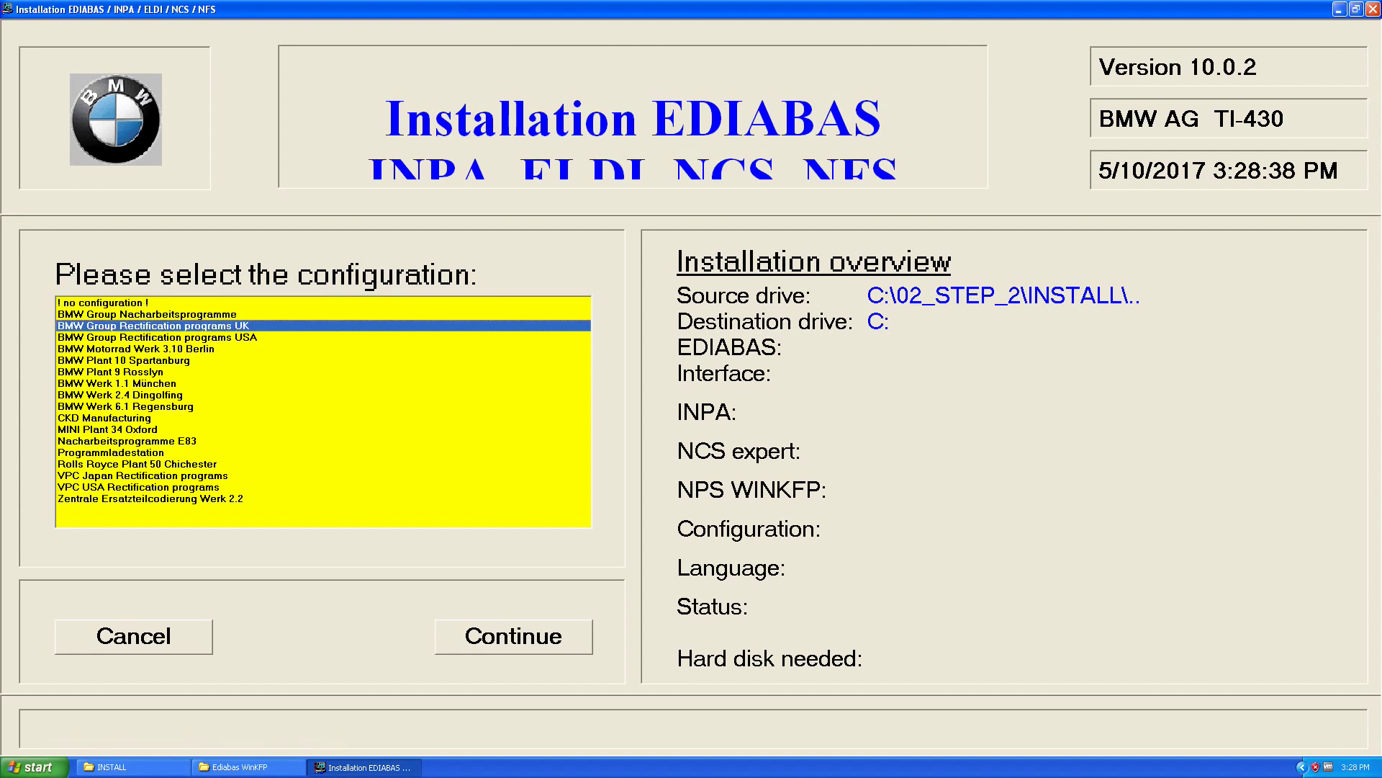
pyautogui.click(513, 637)
pyautogui.press('Return')
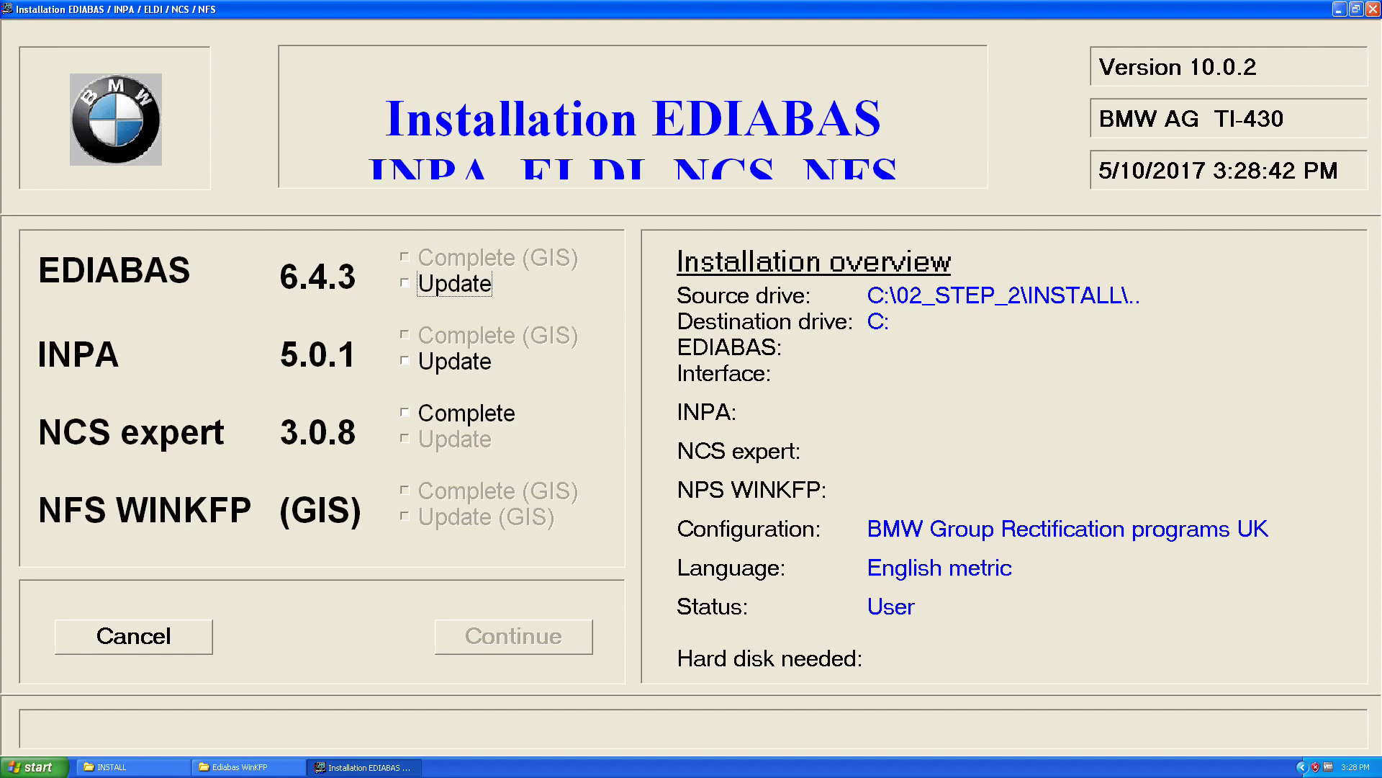
# Install the EDIABAS update, the INPA update and the complete NCS expert, and end the installer.
pyautogui.press('space')
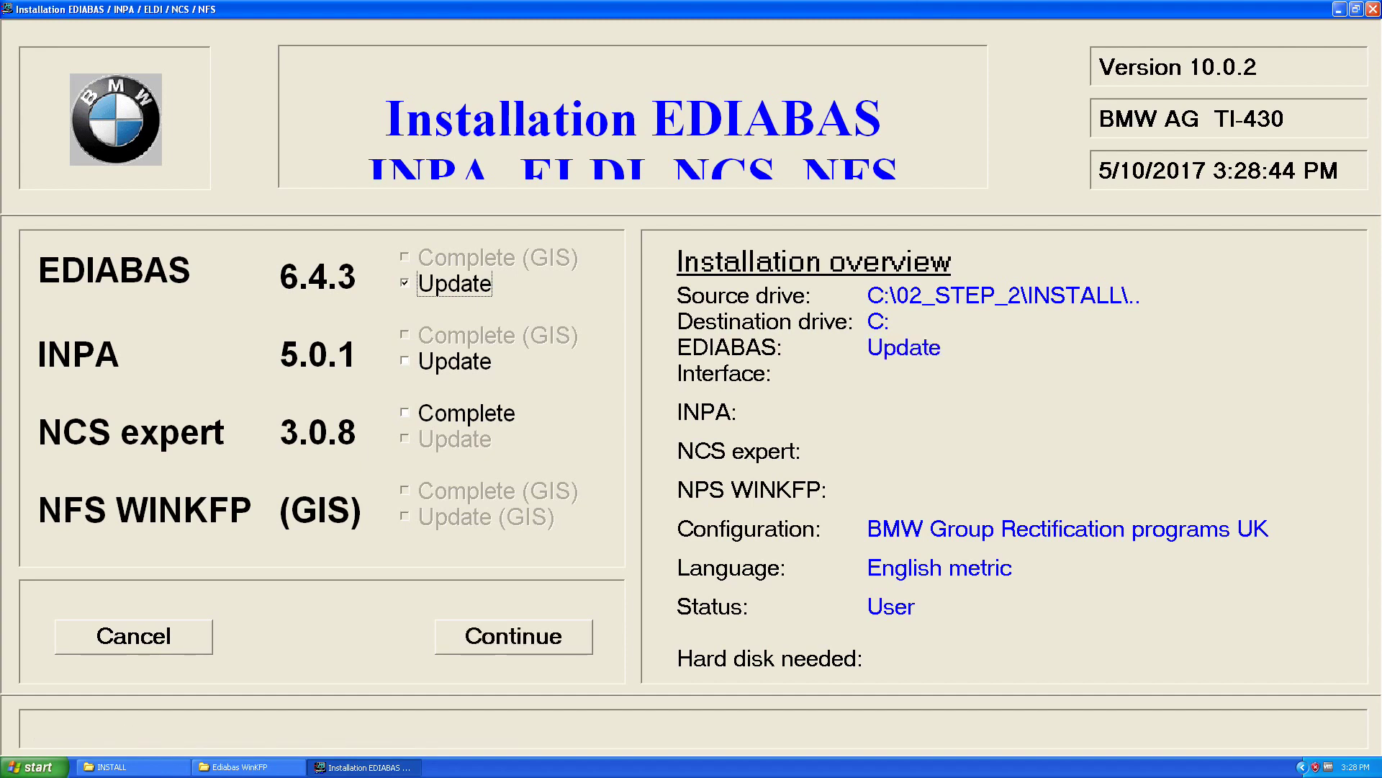
pyautogui.press('Tab')
pyautogui.press('space')
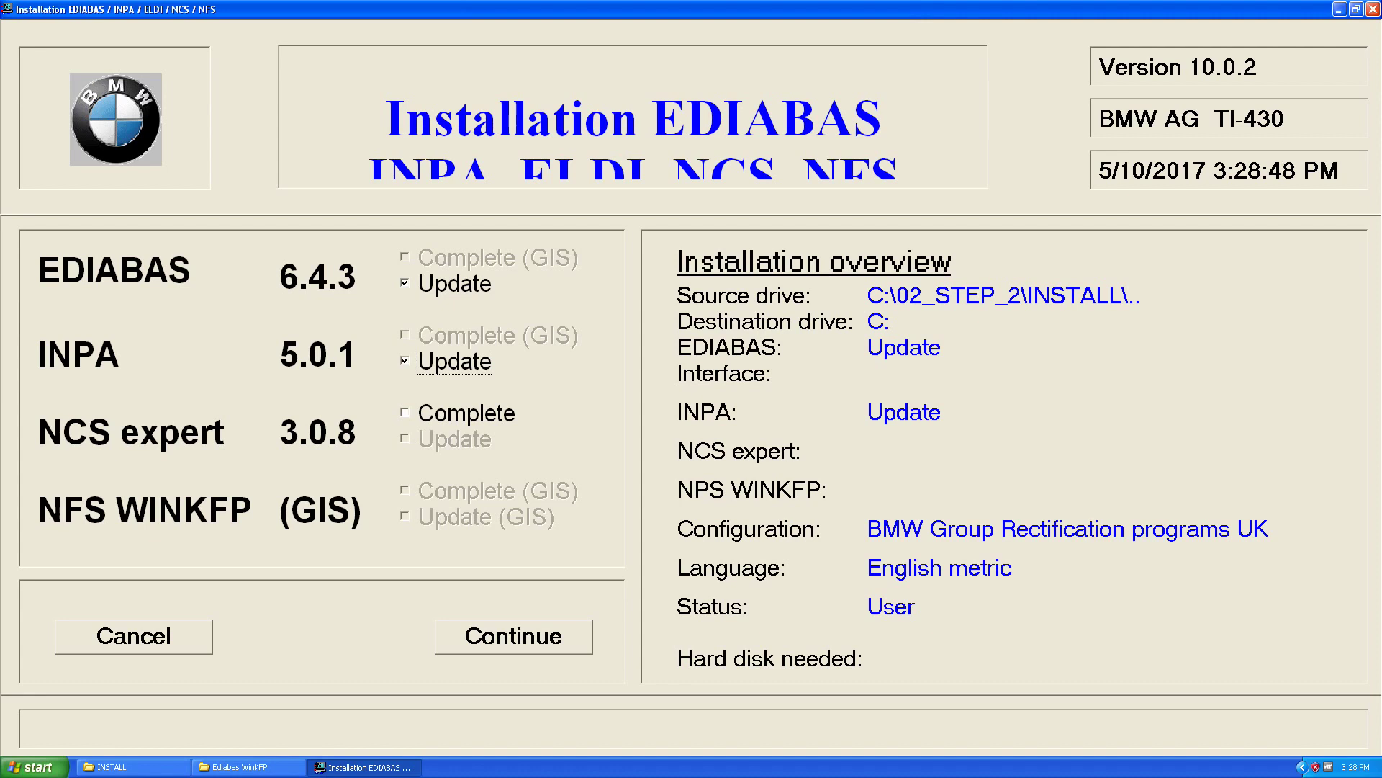
pyautogui.press('Tab')
pyautogui.press('space')
pyautogui.press('Tab')
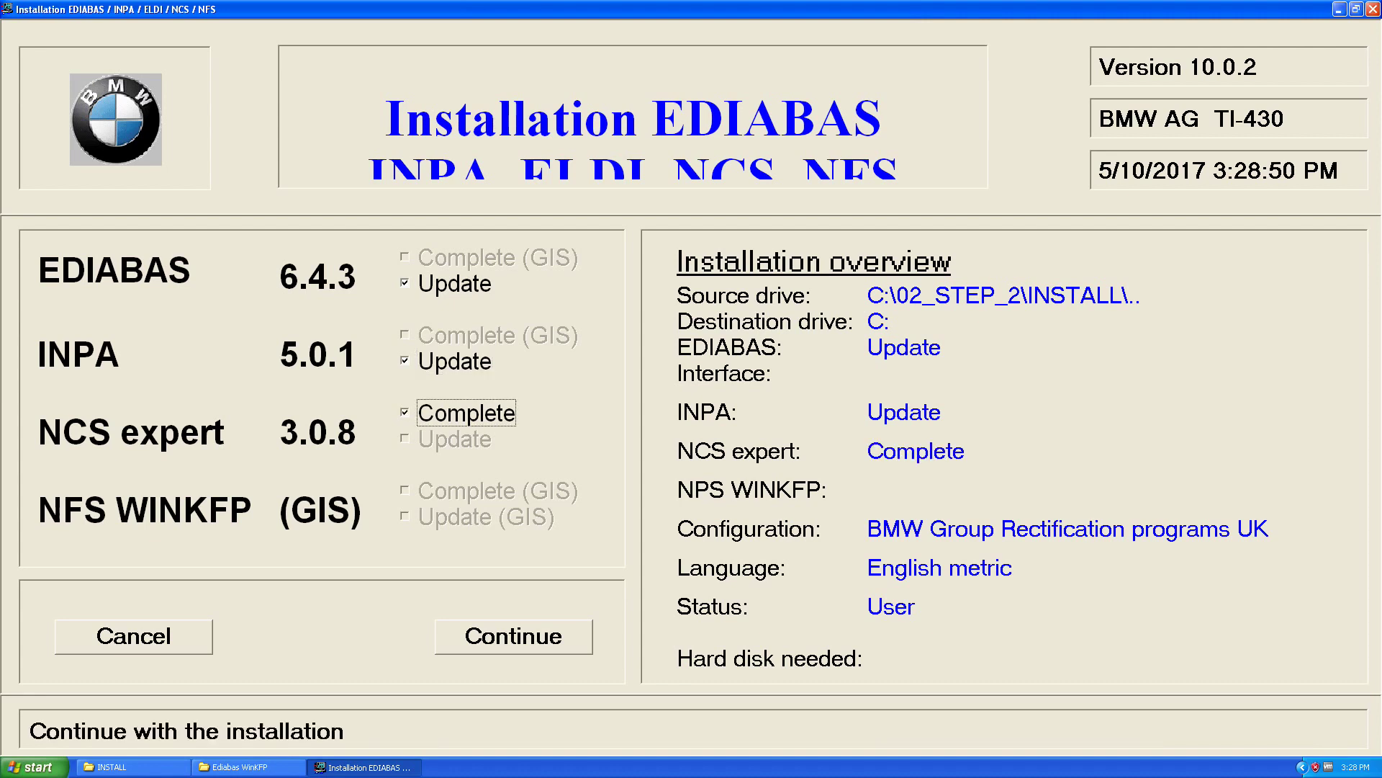
pyautogui.press('Return')
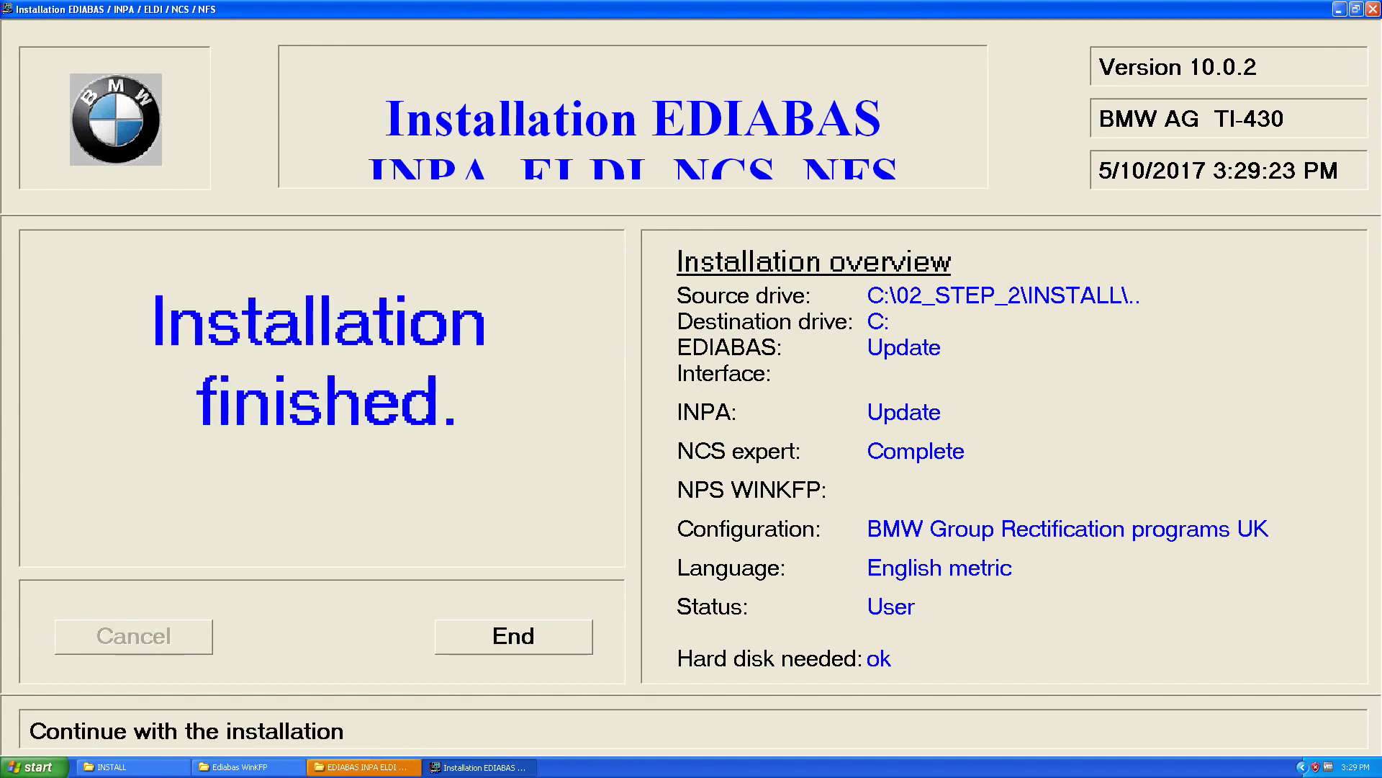
pyautogui.click(521, 637)
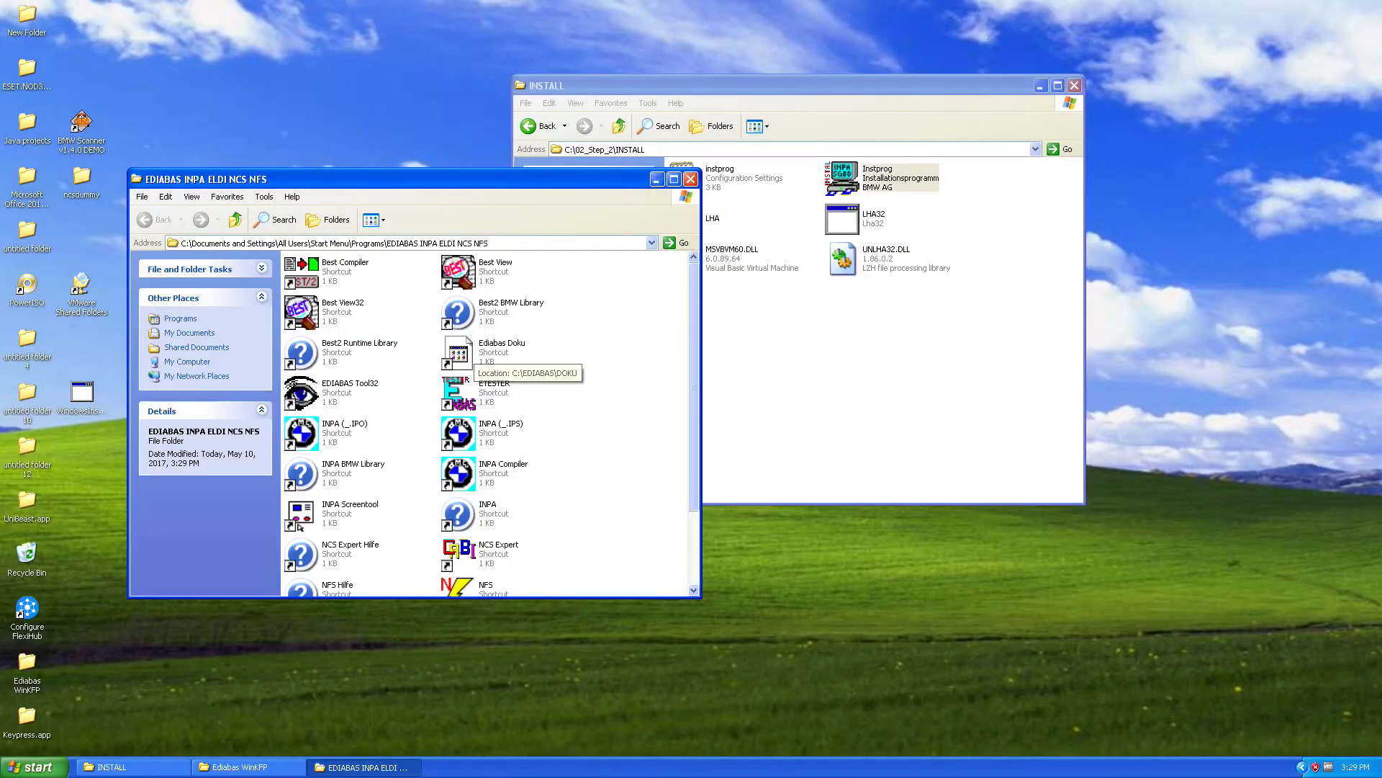
# Test-launch INPA (_.IPO) from the EDIABAS INPA ELDI NCS NFS program group, quit it, and close the shortcuts folder.
pyautogui.scroll(-3, 338, 338)
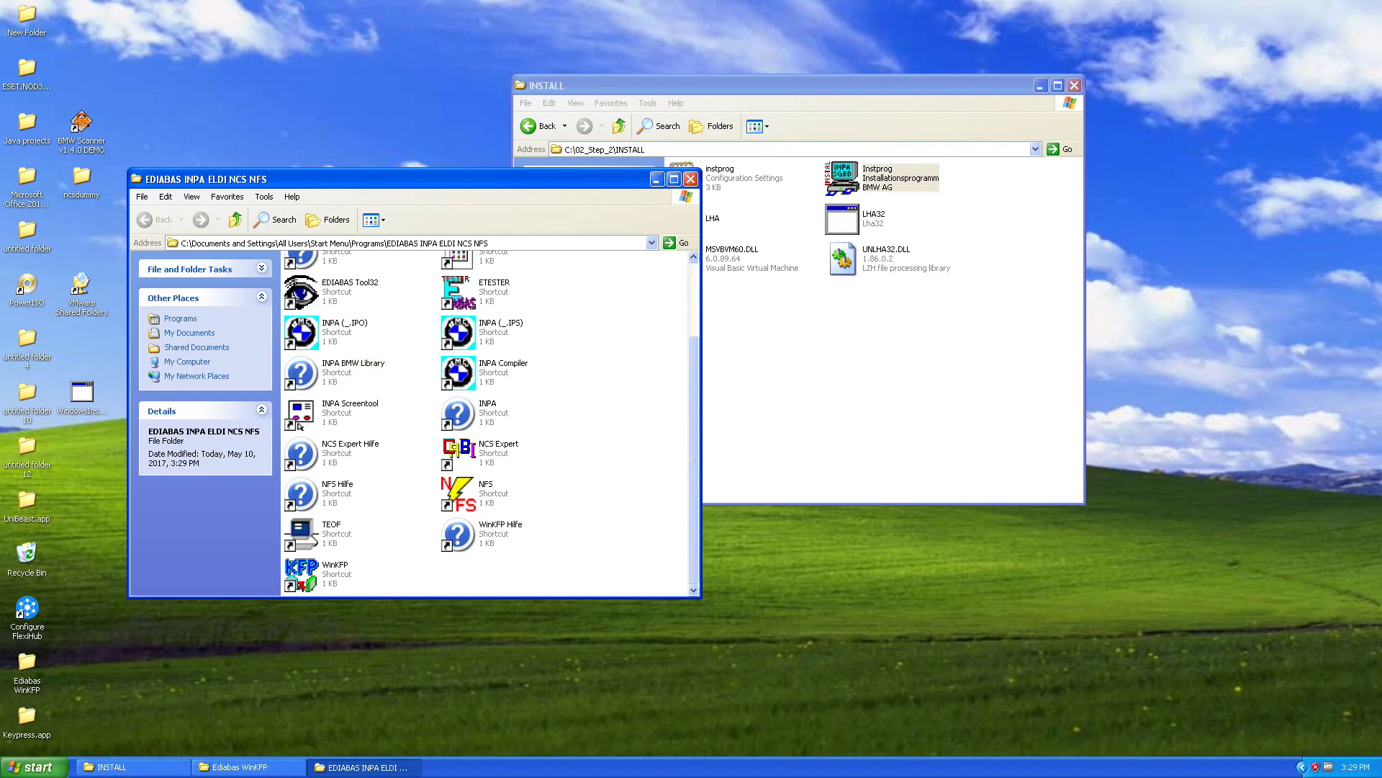
pyautogui.click(34, 767)
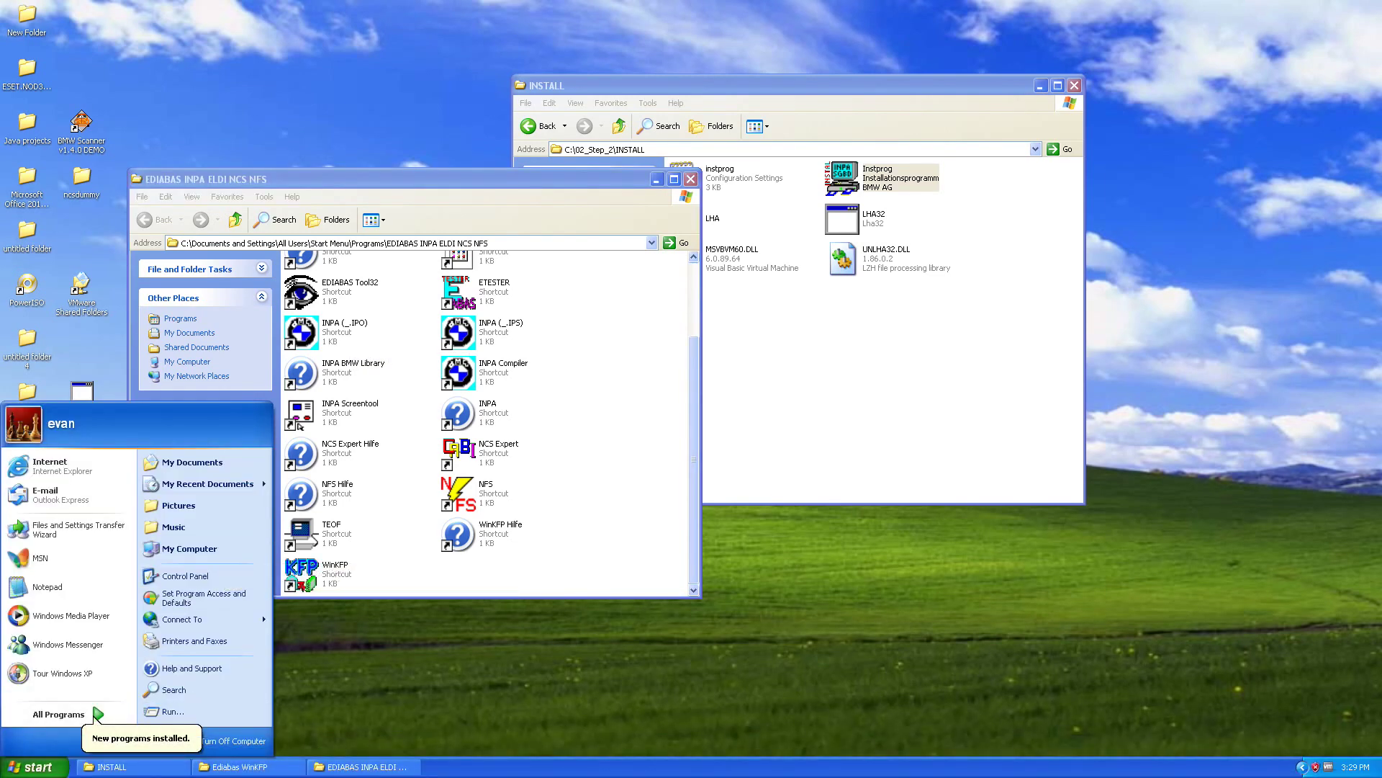
pyautogui.click(96, 715)
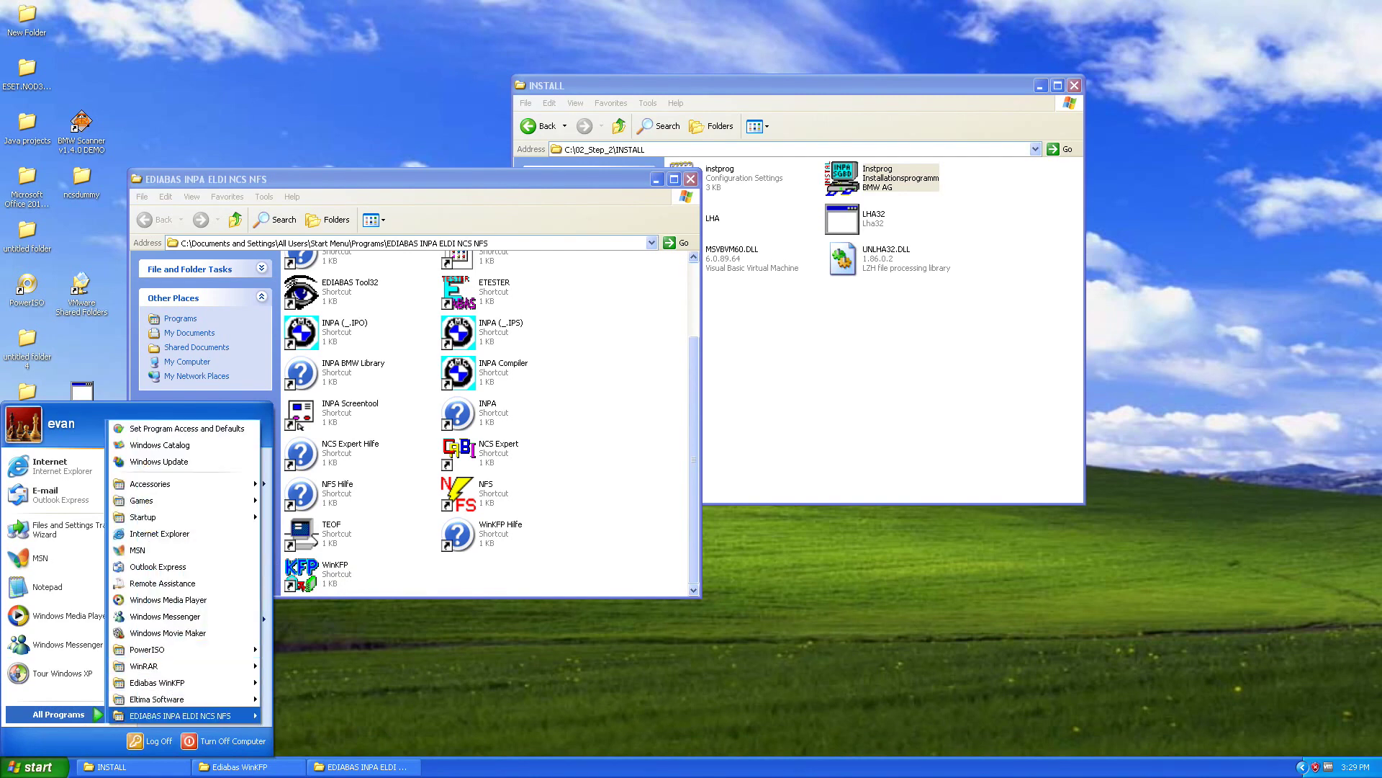
pyautogui.moveTo(180, 715)
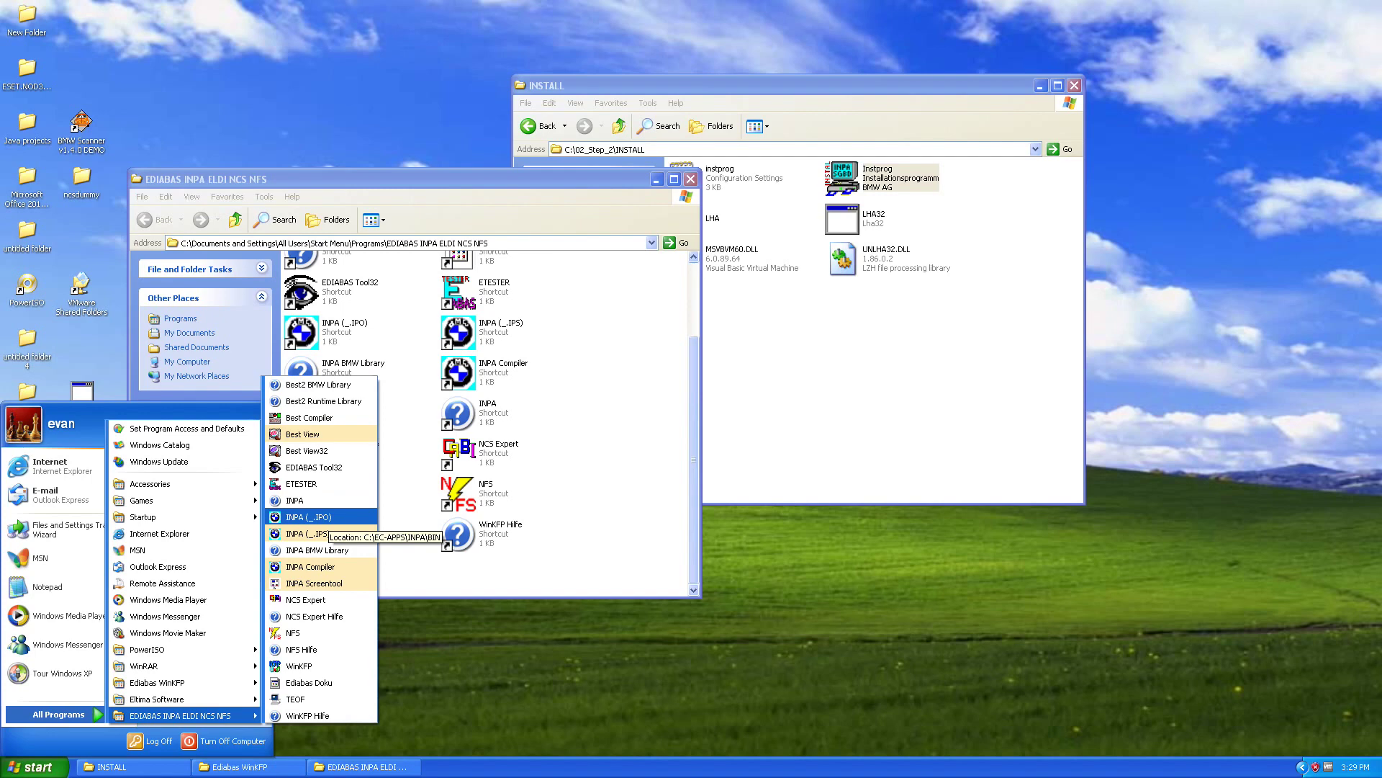
pyautogui.click(317, 517)
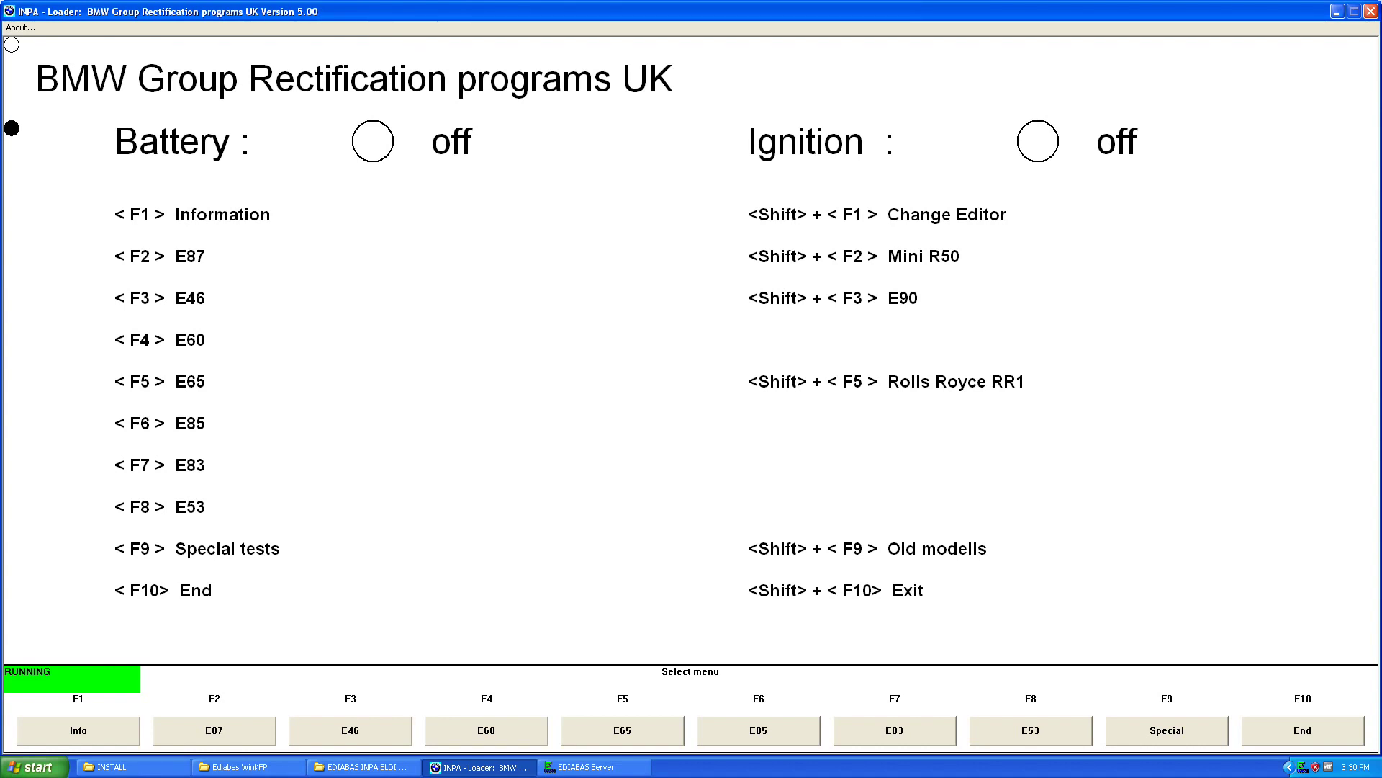
pyautogui.press('F10')
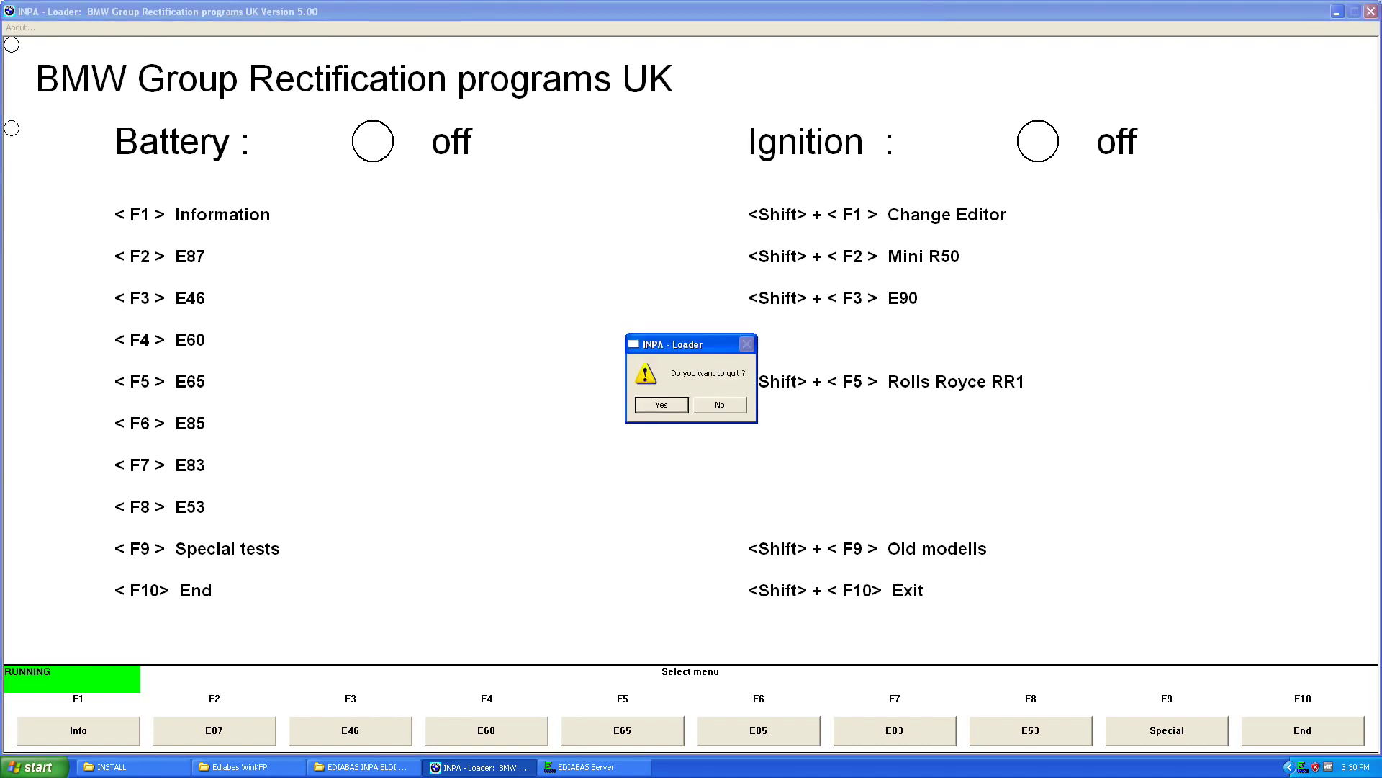
pyautogui.press('Return')
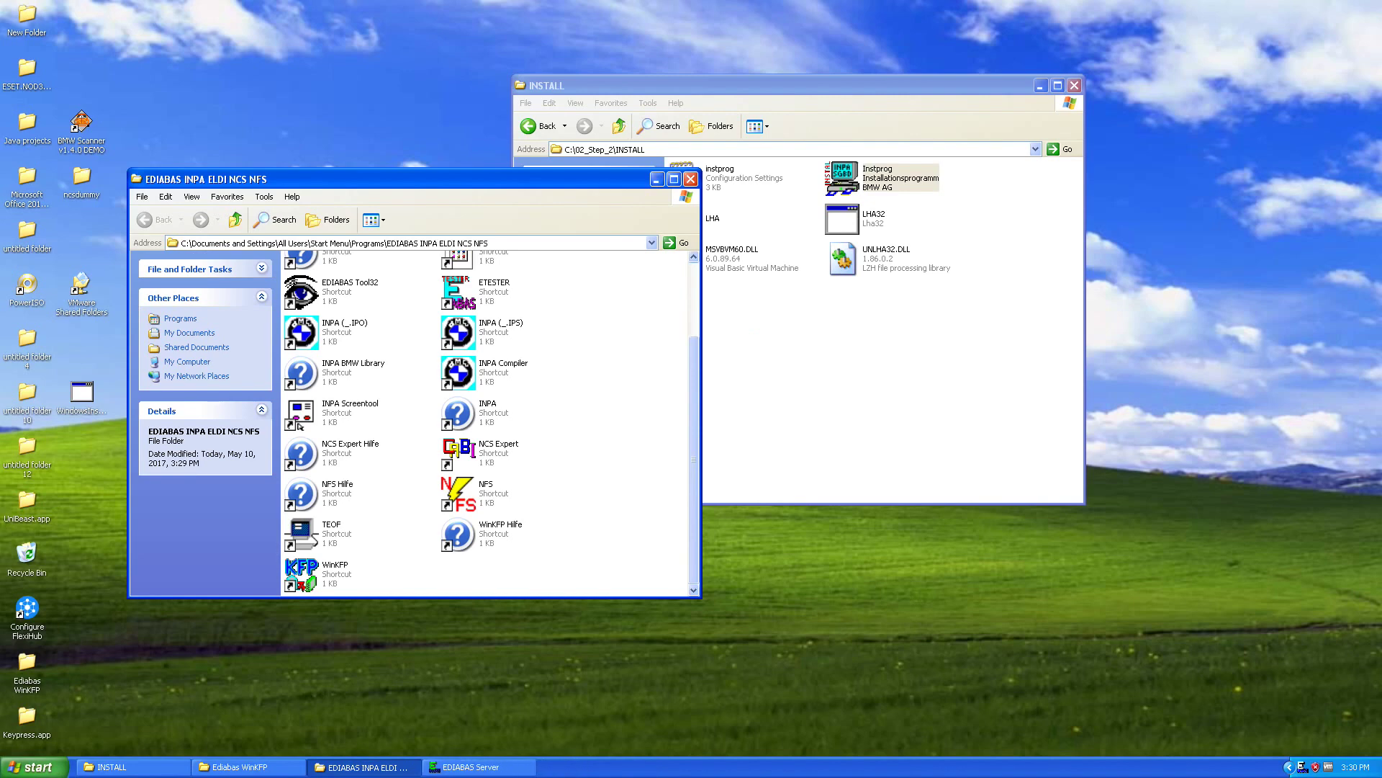
pyautogui.click(689, 179)
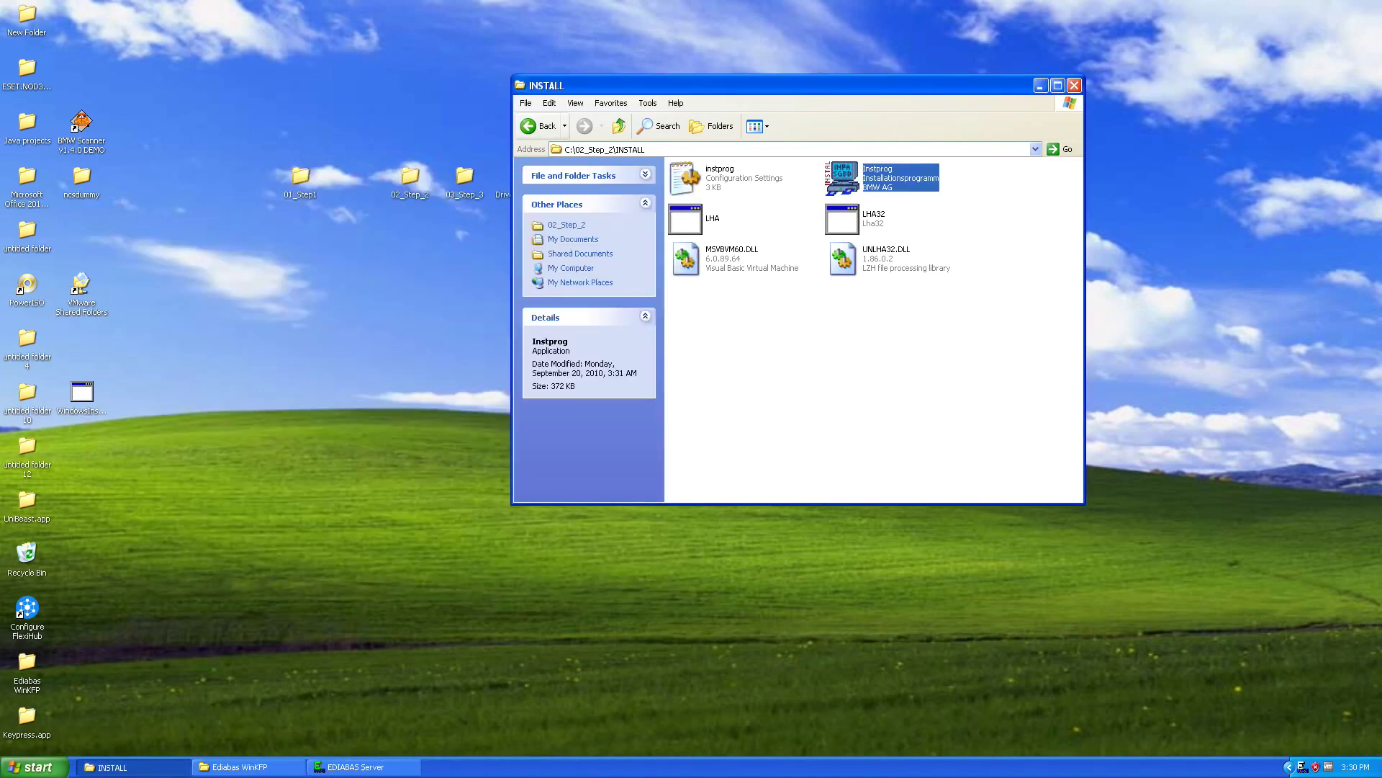
# Launch the Instprog application located in C:\03_Step_3\INSTALL.
pyautogui.click(540, 126)
pyautogui.click(540, 126)
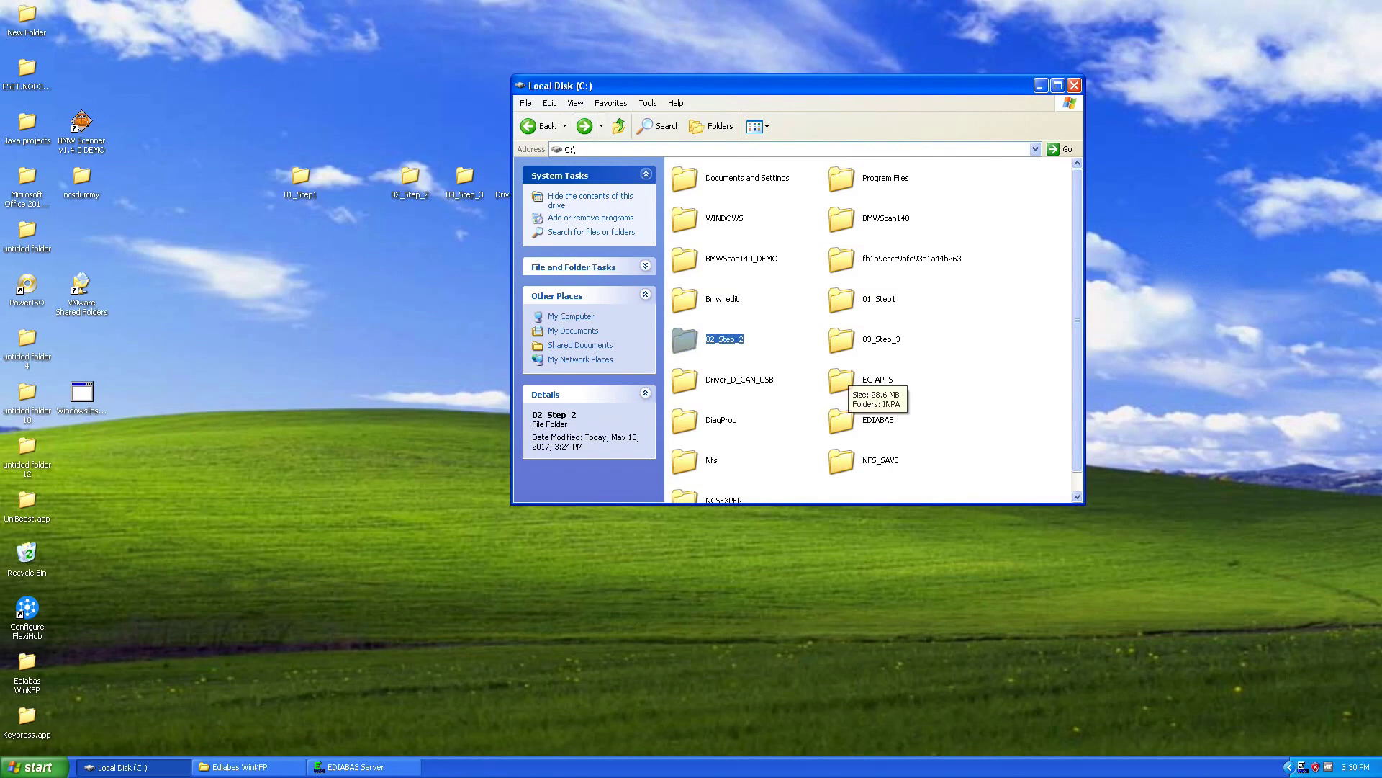
pyautogui.doubleClick(848, 349)
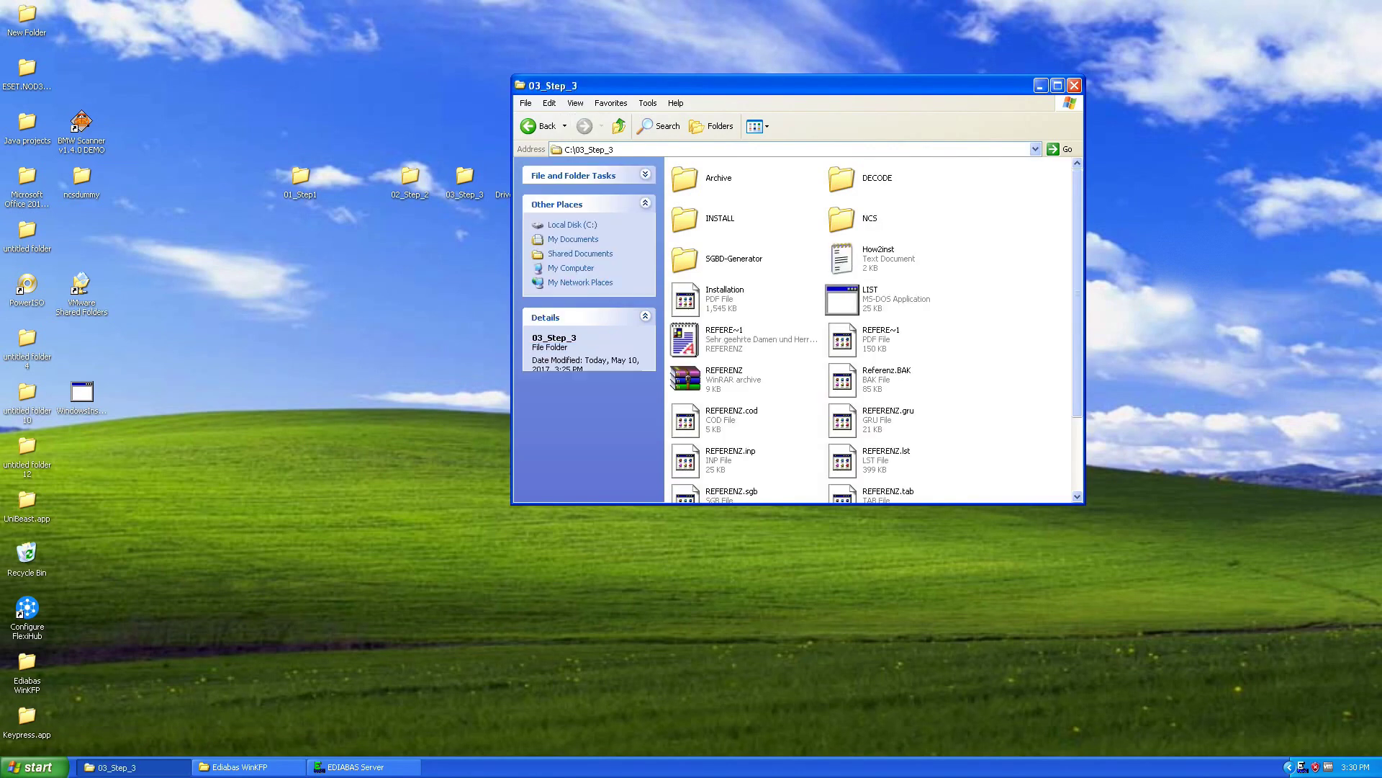
pyautogui.doubleClick(715, 216)
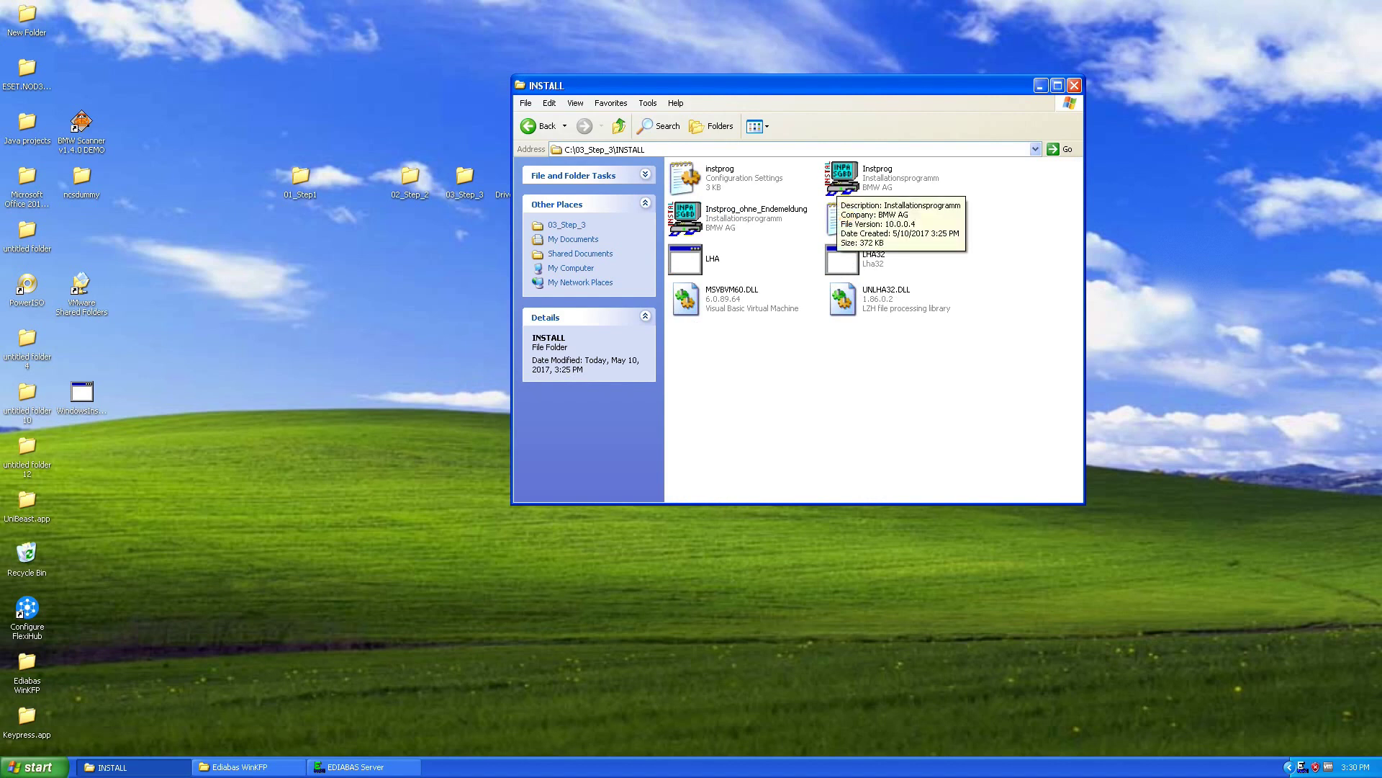
pyautogui.doubleClick(841, 180)
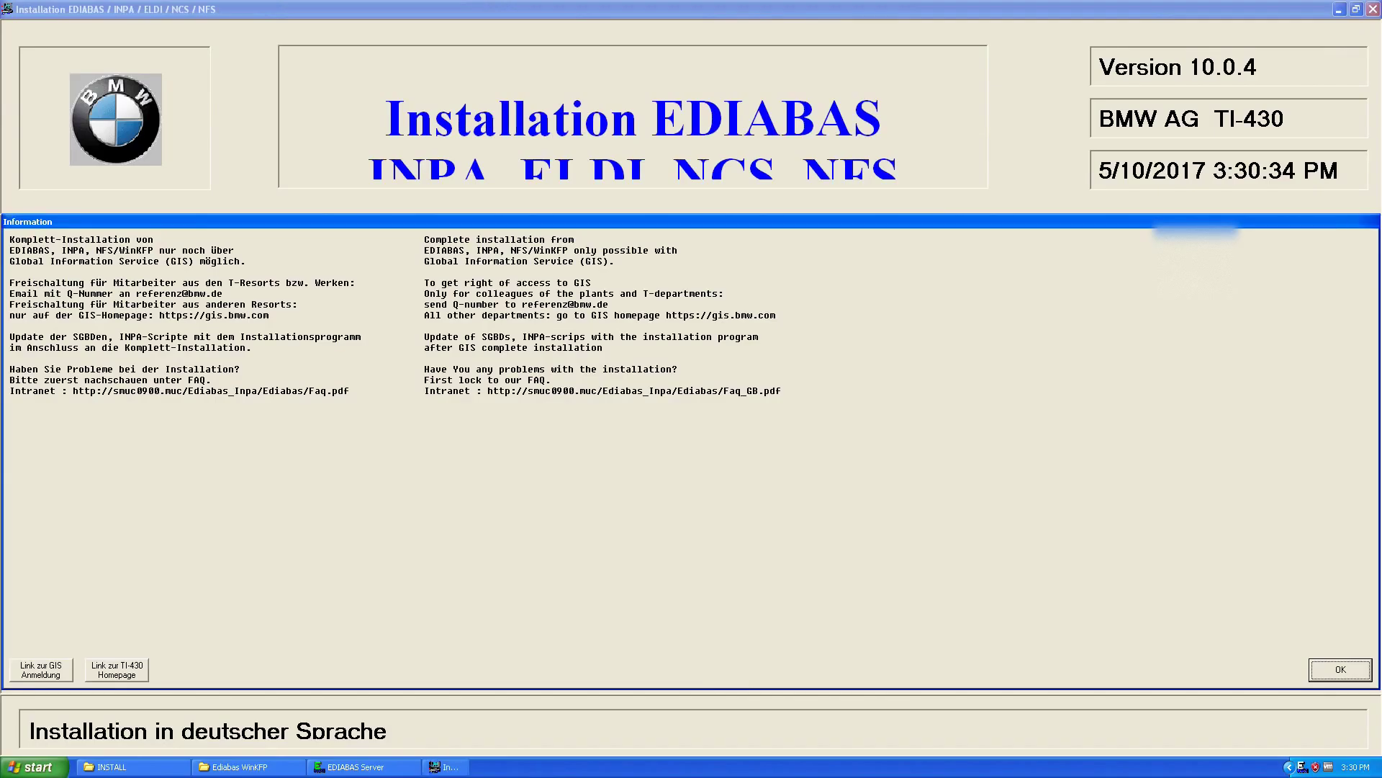
# Set up the version 10.0.4 installation in English on drive C: with the BMW Group Rectification programs UK configuration.
pyautogui.click(1340, 668)
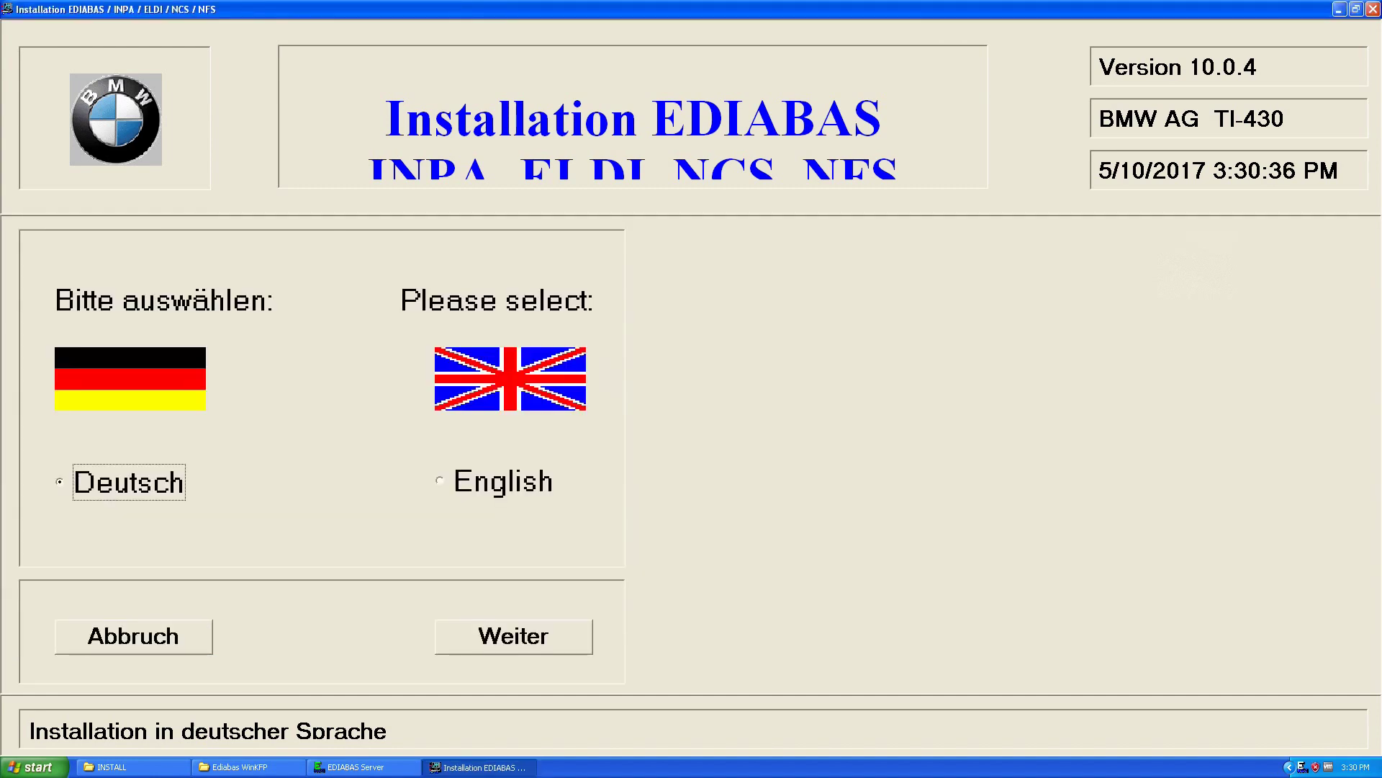
pyautogui.click(502, 481)
pyautogui.click(513, 635)
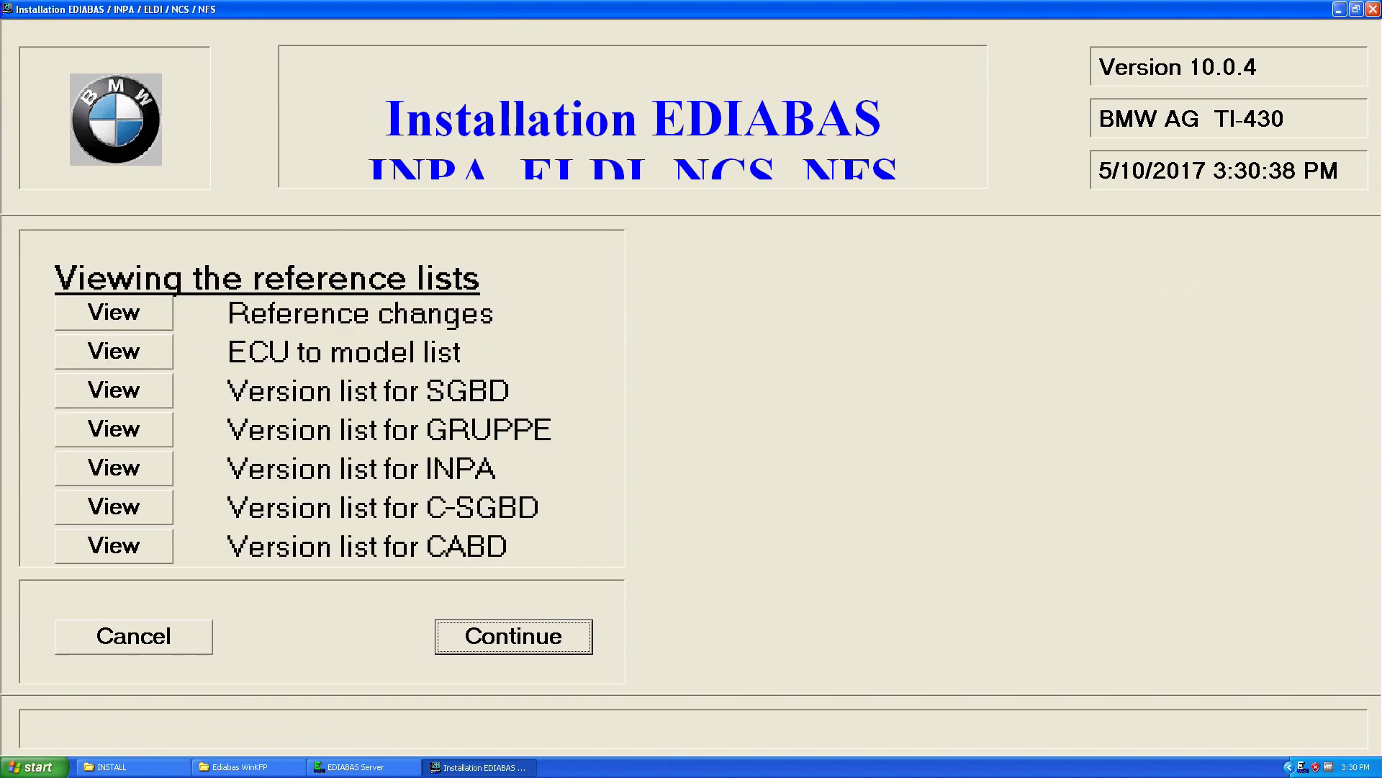
pyautogui.click(513, 635)
pyautogui.press('Return')
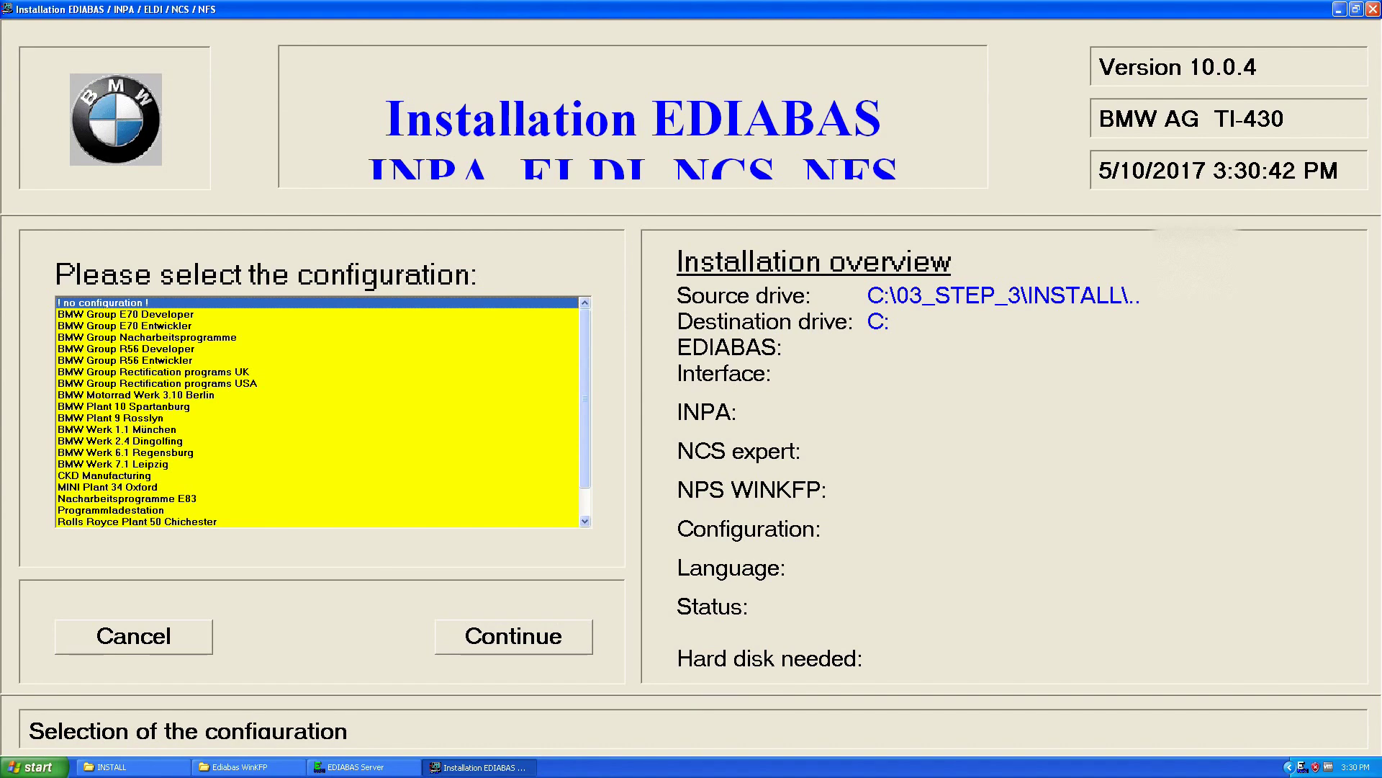
pyautogui.click(153, 372)
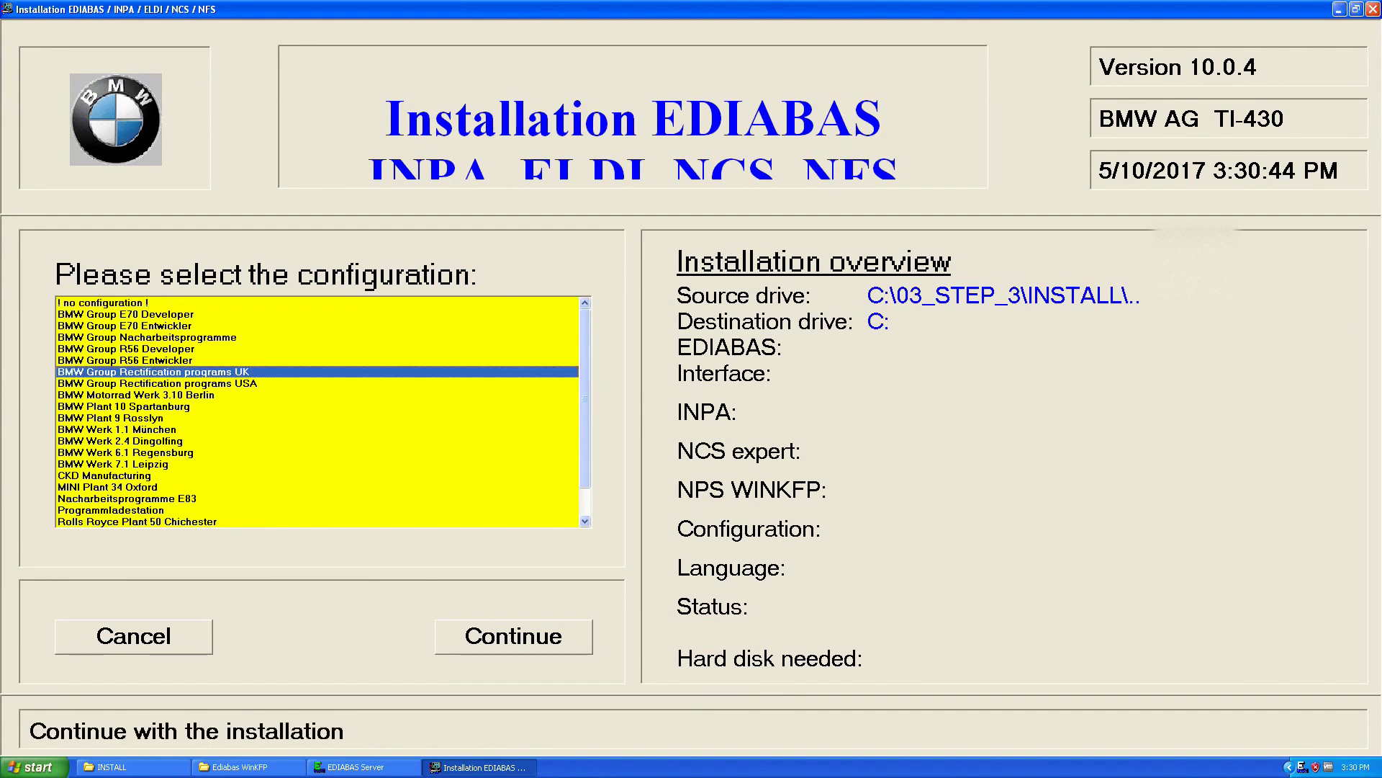
pyautogui.click(514, 636)
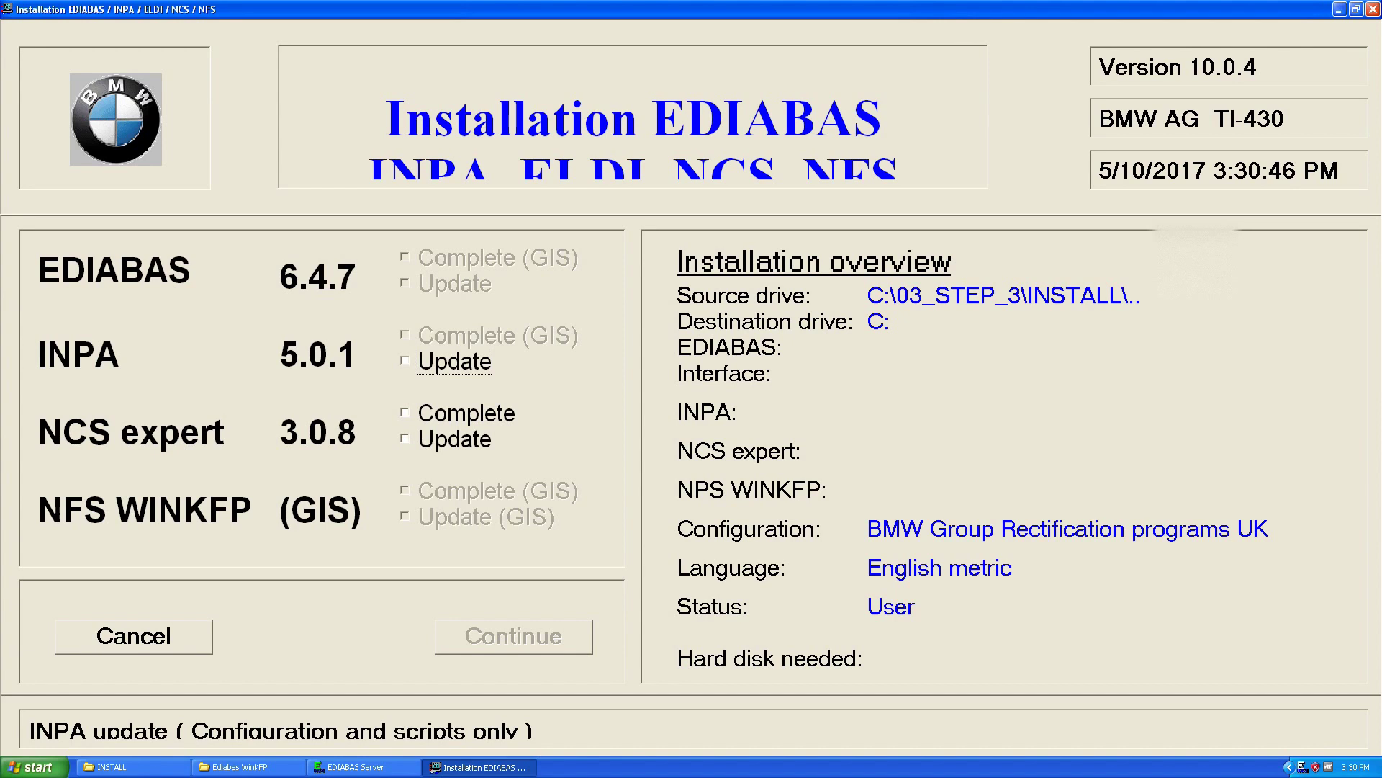
# Select the INPA update and the complete NCS expert installation, and continue the setup.
pyautogui.press('space')
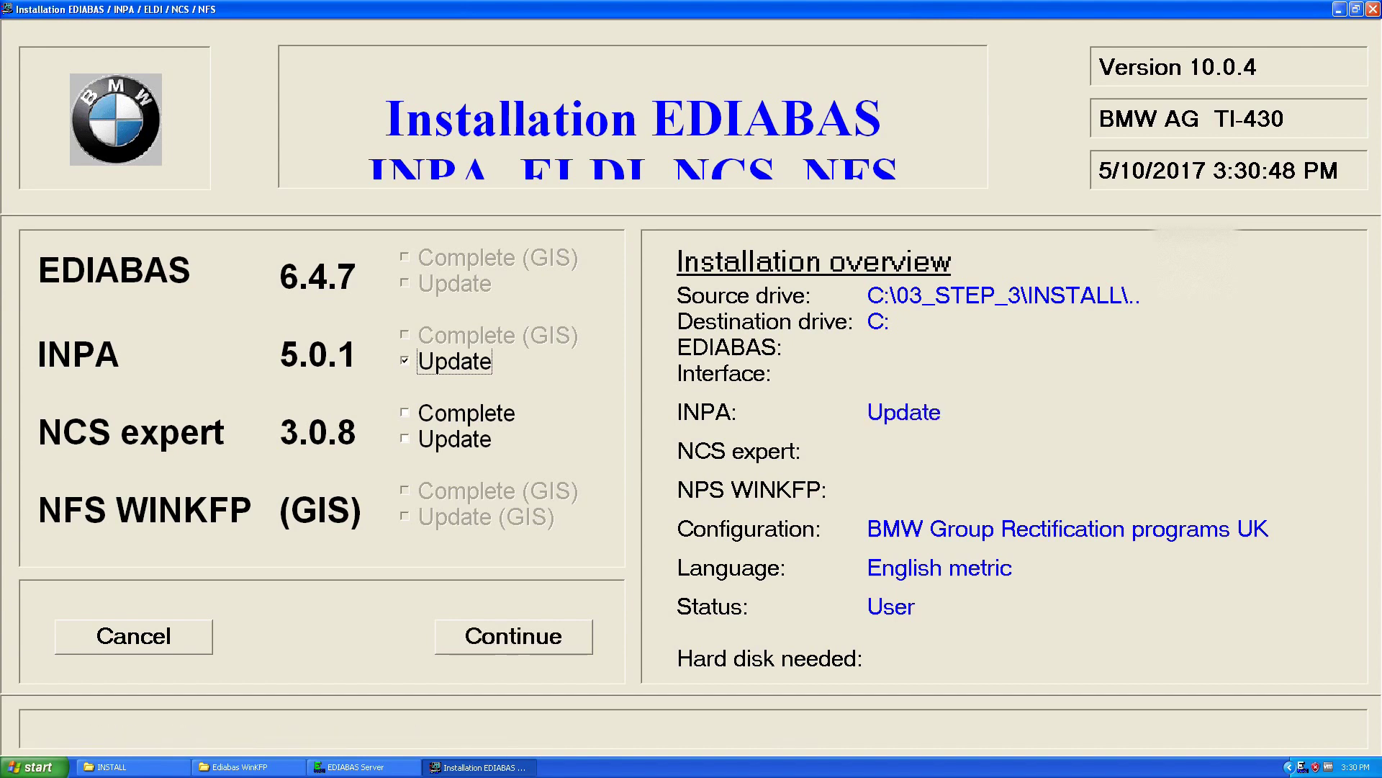
pyautogui.press('Tab')
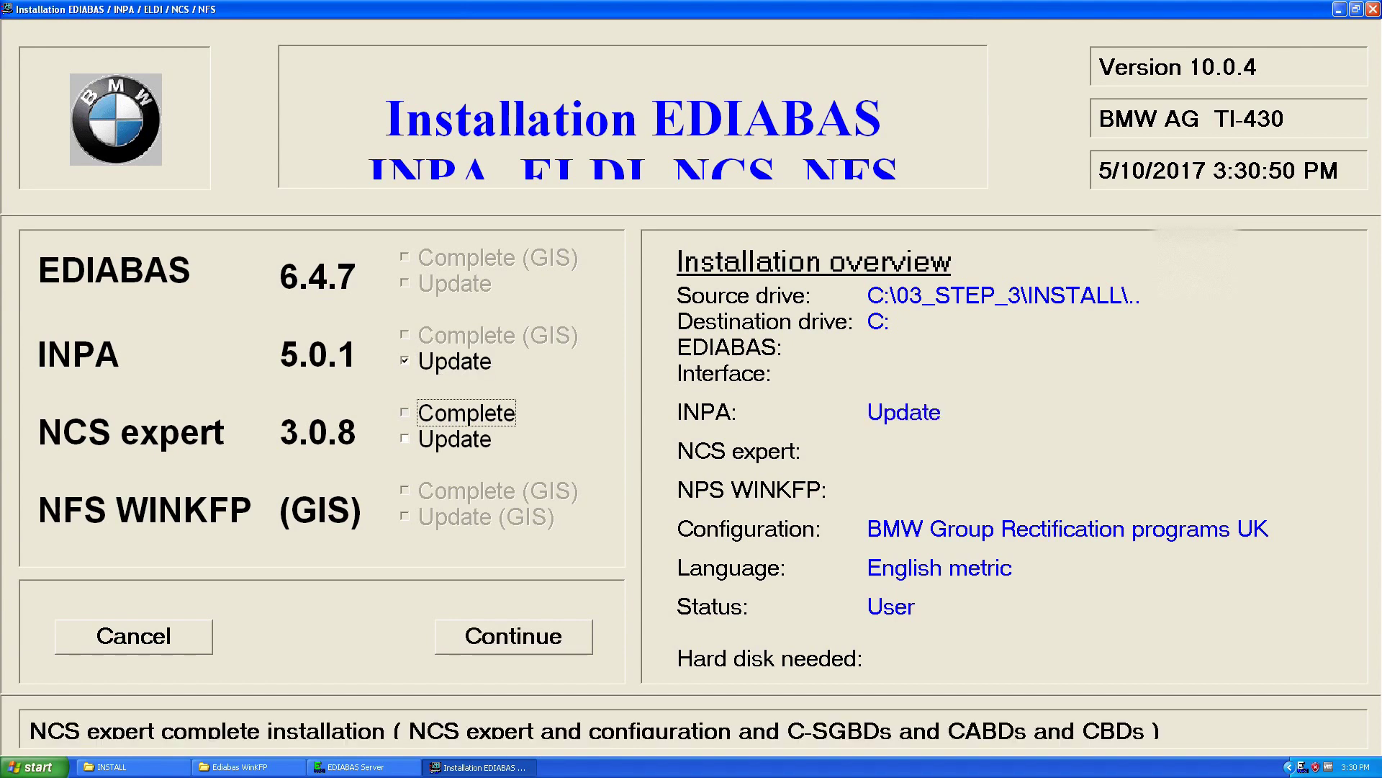
pyautogui.press('space')
pyautogui.press('Tab')
pyautogui.press('space')
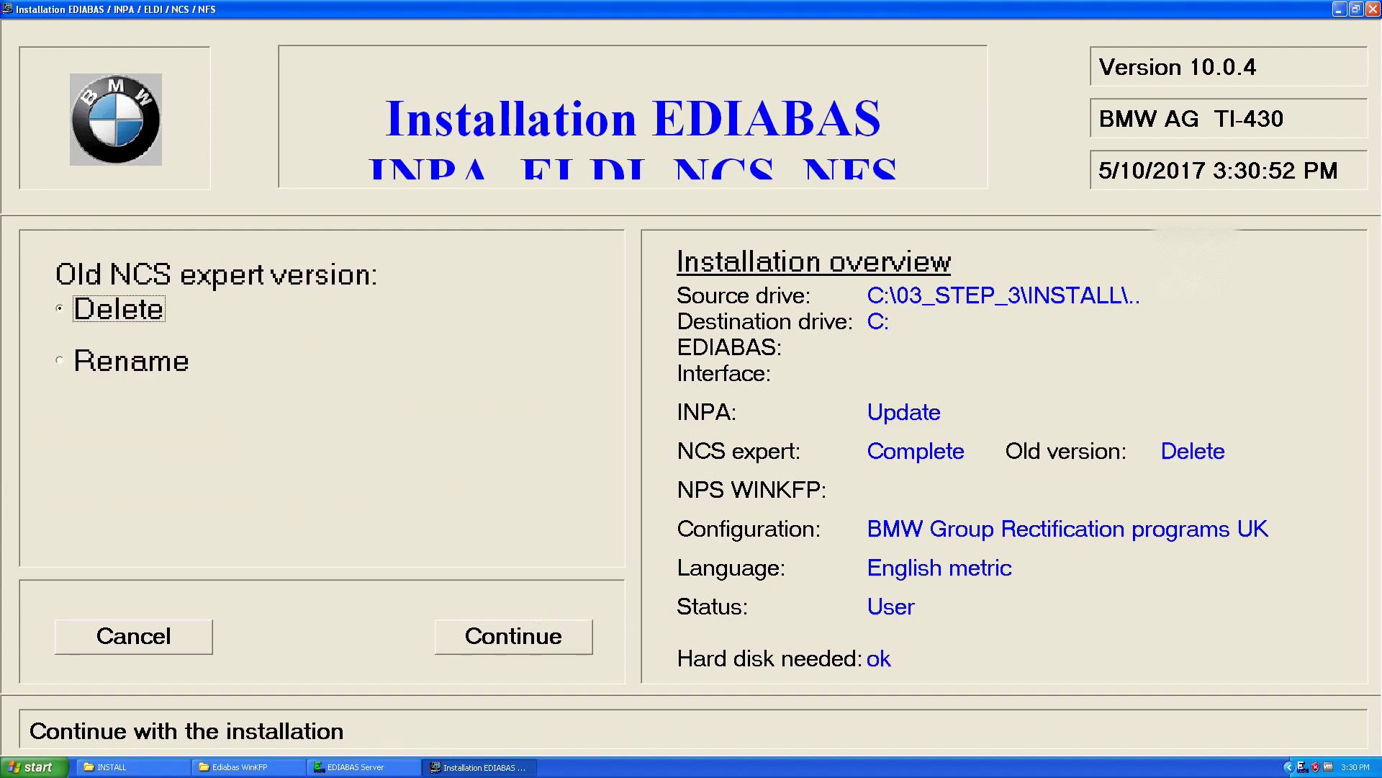
# Rename the old NCS expert version to NCSEXPER.OLD and run the installation.
pyautogui.hotkey('ctrl', 'Up')
pyautogui.click(760, 52)
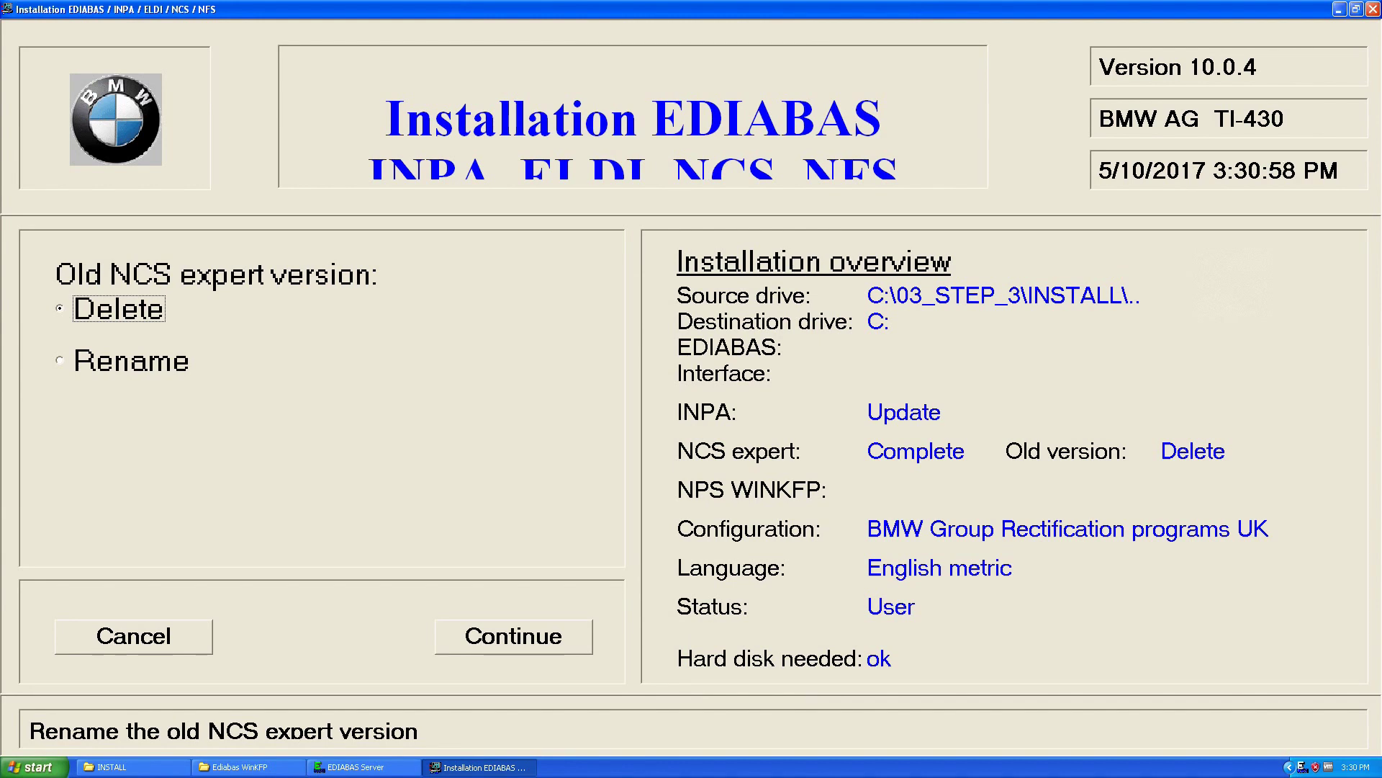
pyautogui.click(131, 360)
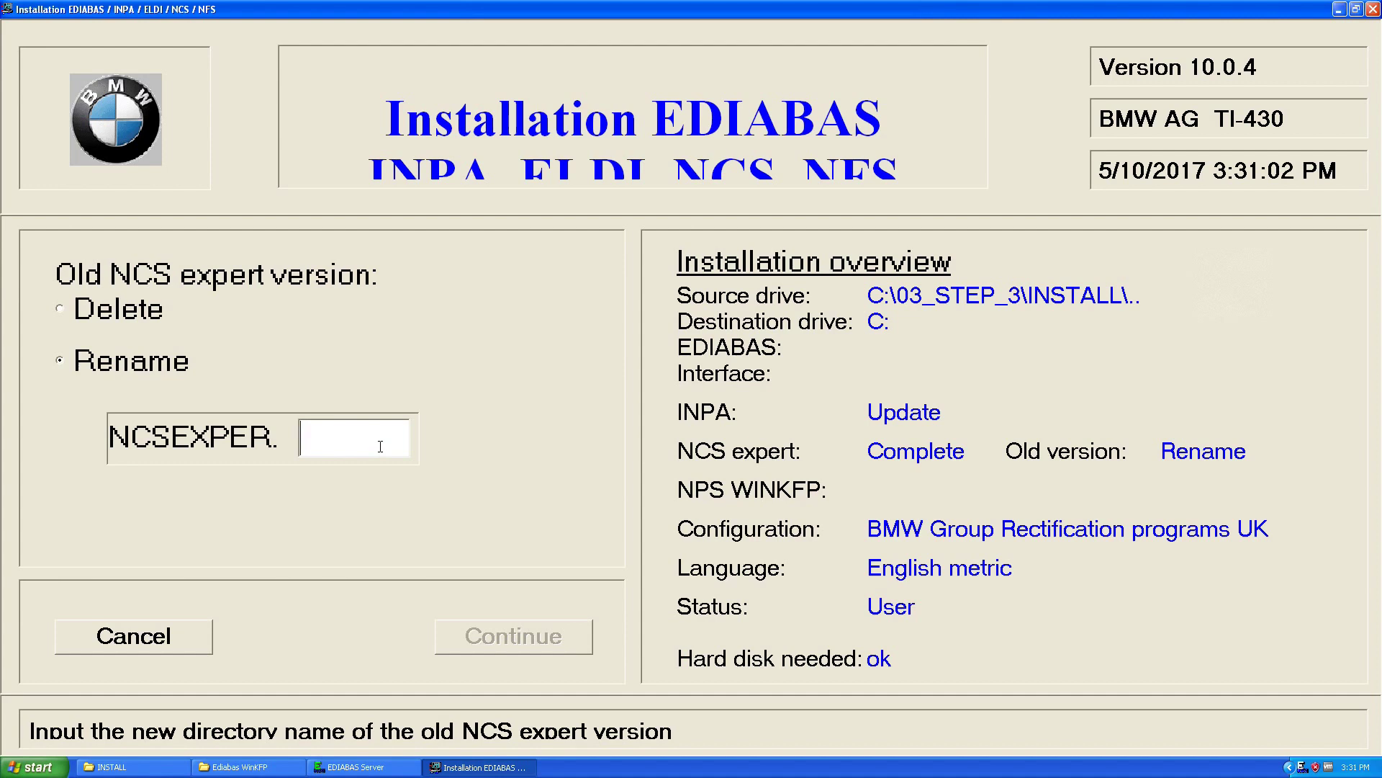
pyautogui.write('OLD')
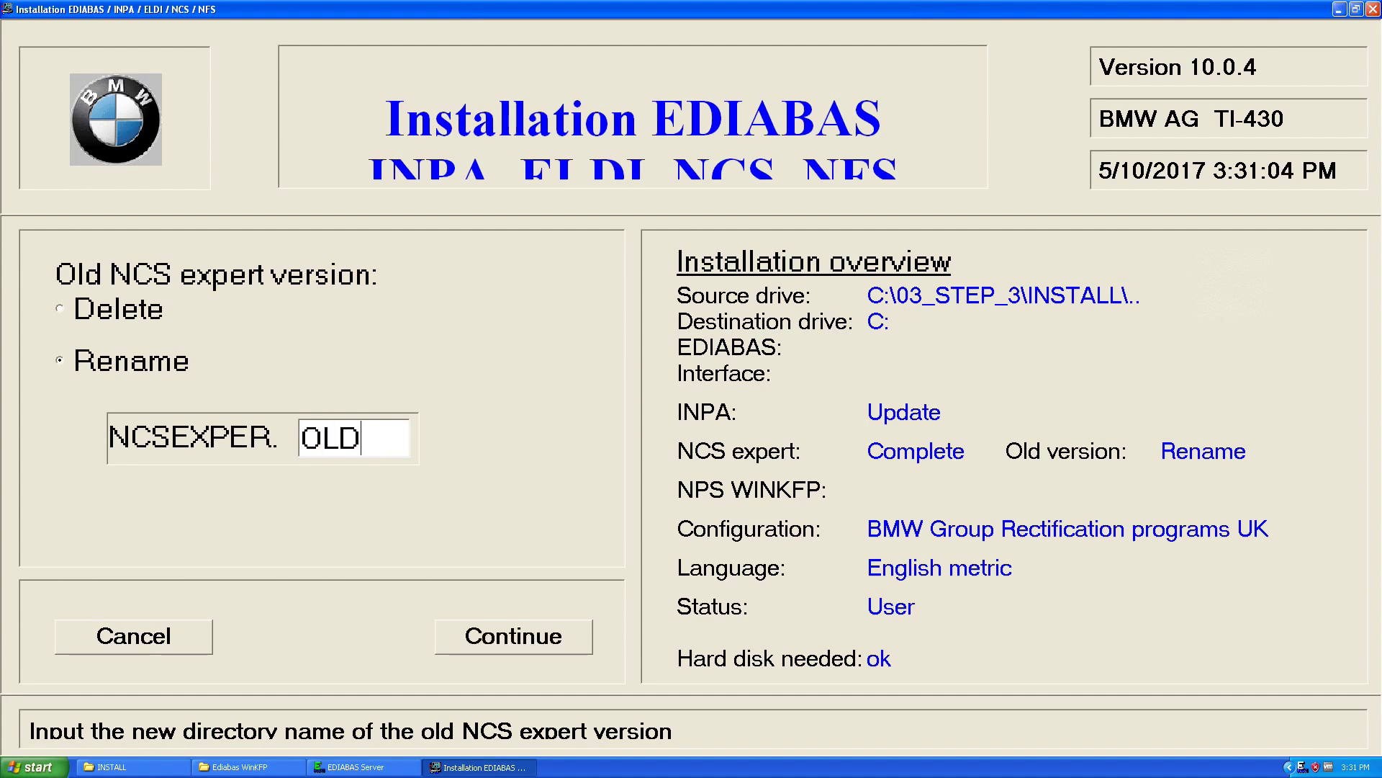
pyautogui.click(513, 636)
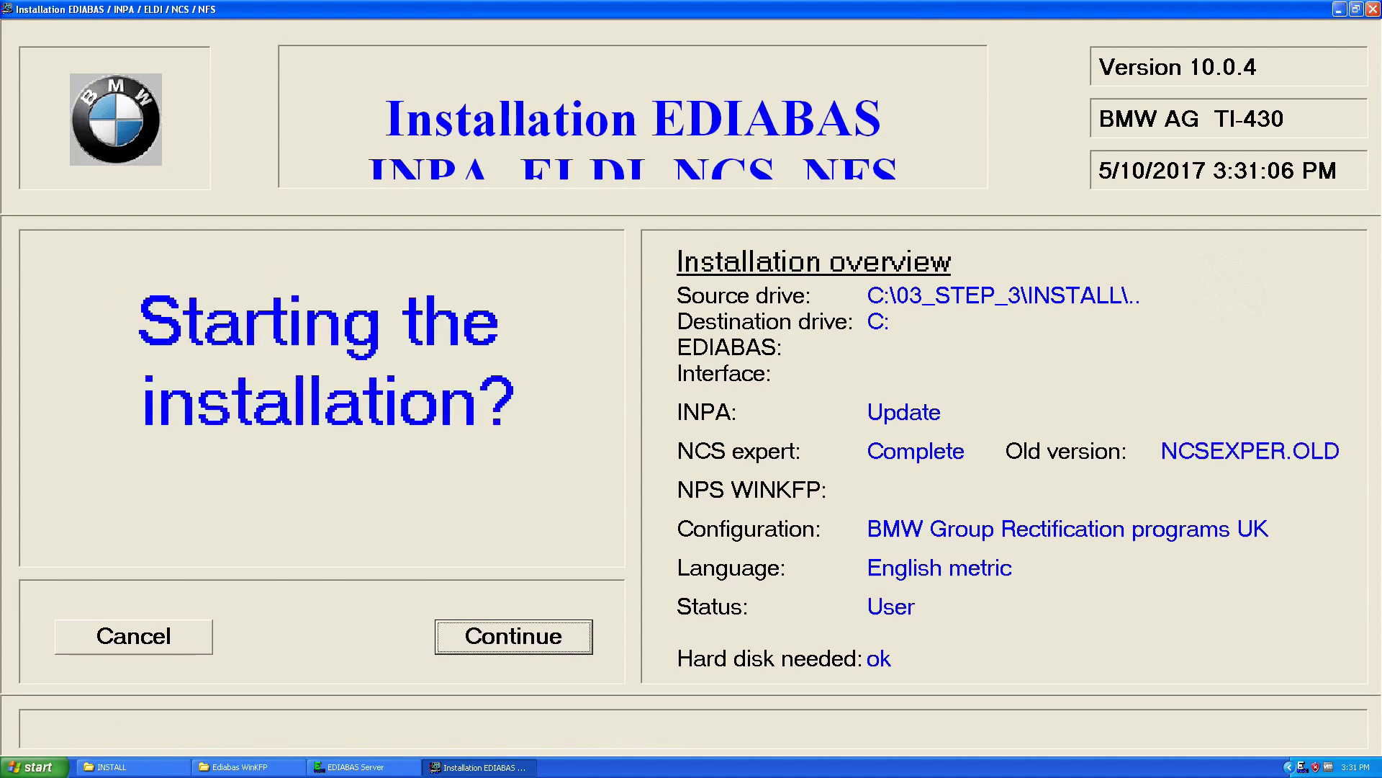
pyautogui.press('Return')
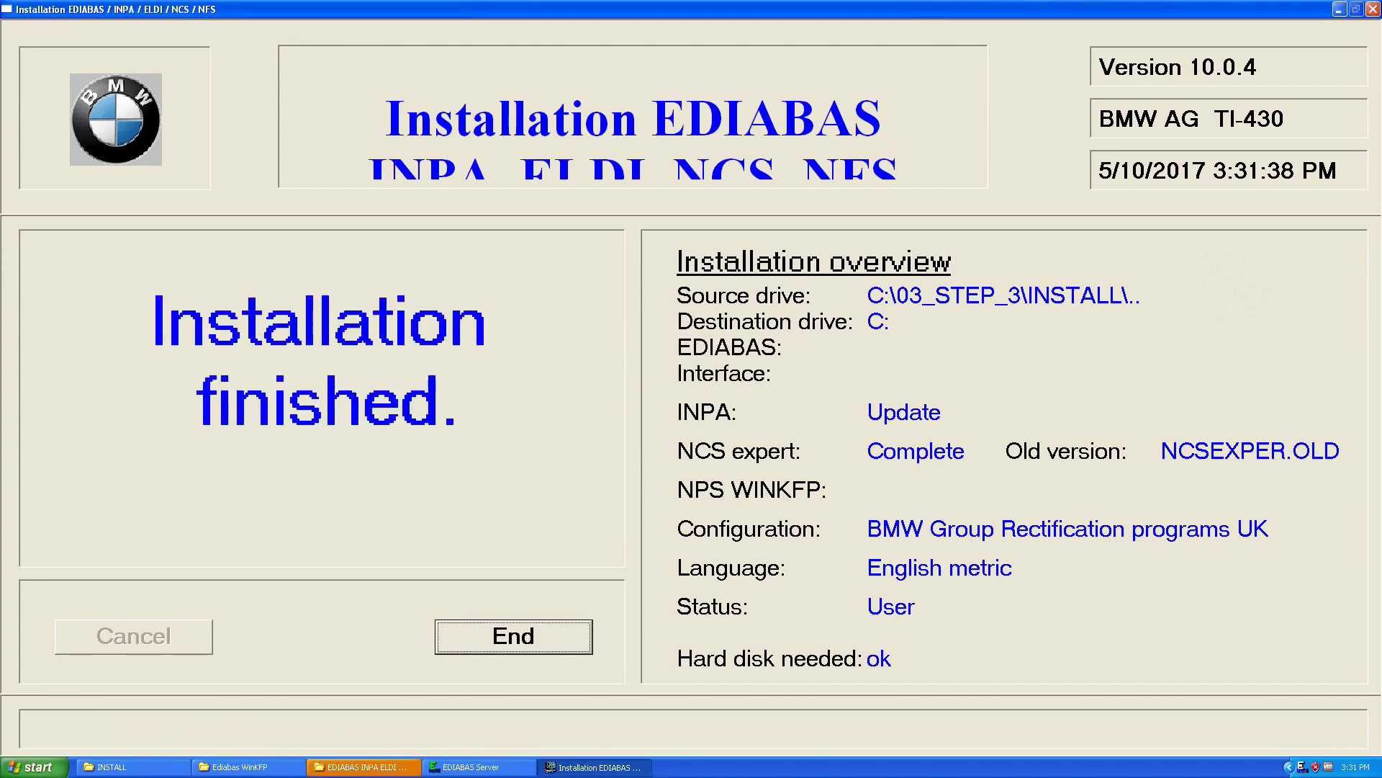
# End the installer, close the EDIABAS INPA ELDI NCS NFS shortcuts folder, and bring up the Ediabas WinKFP folder.
pyautogui.press('Return')
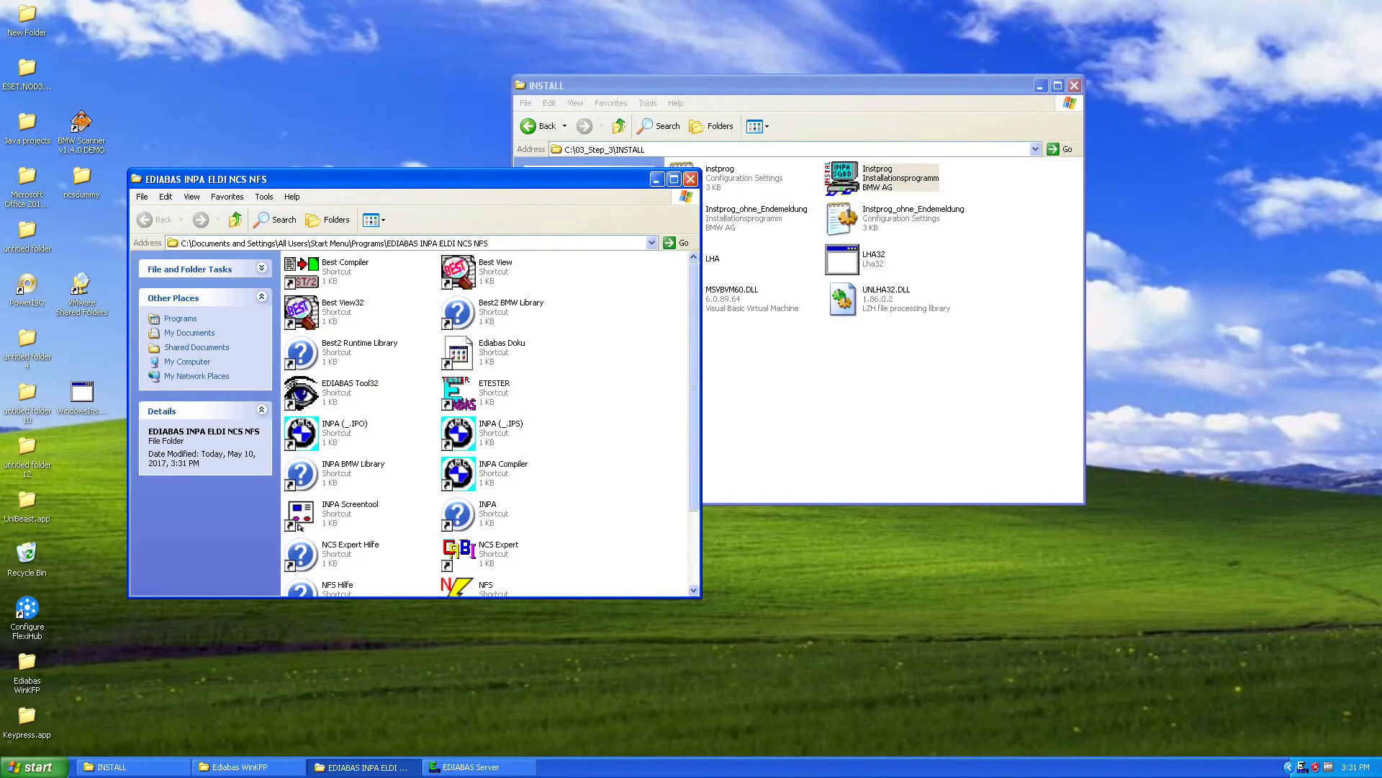
pyautogui.click(691, 179)
pyautogui.click(537, 126)
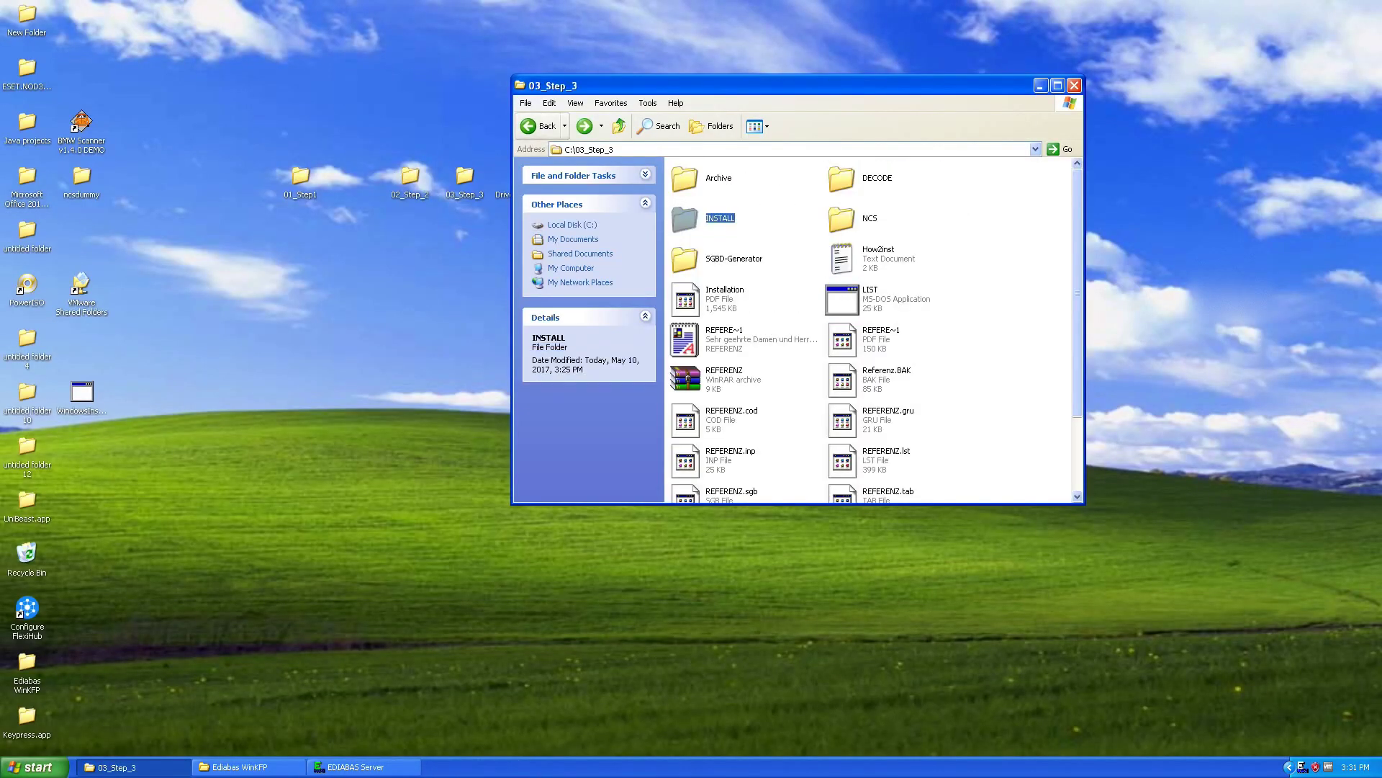
pyautogui.click(240, 767)
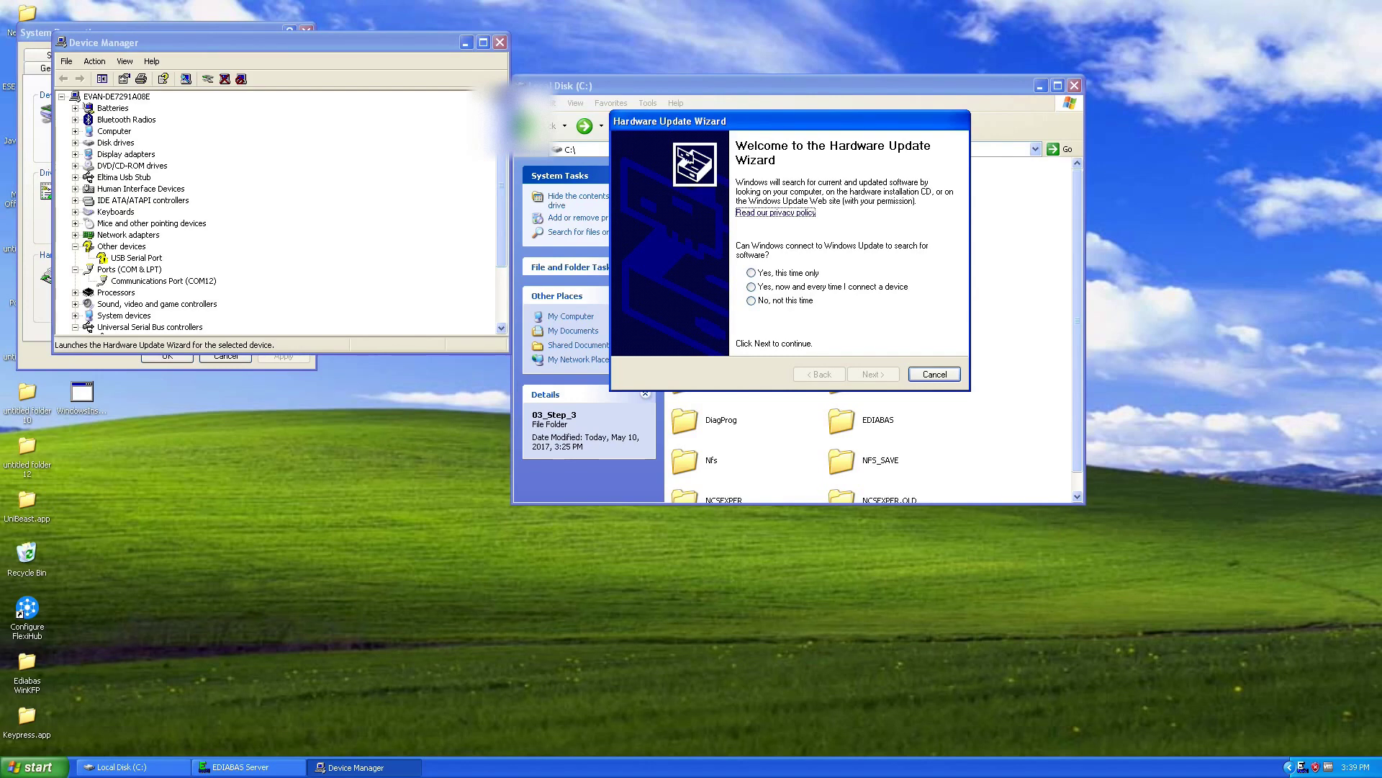
# View the device list in a second Device Manager opened from My Computer's properties, and close both windows again.
pyautogui.moveTo(790, 121)
pyautogui.mouseDown()
pyautogui.moveTo(744, 134)
pyautogui.moveTo(765, 126)
pyautogui.mouseUp()
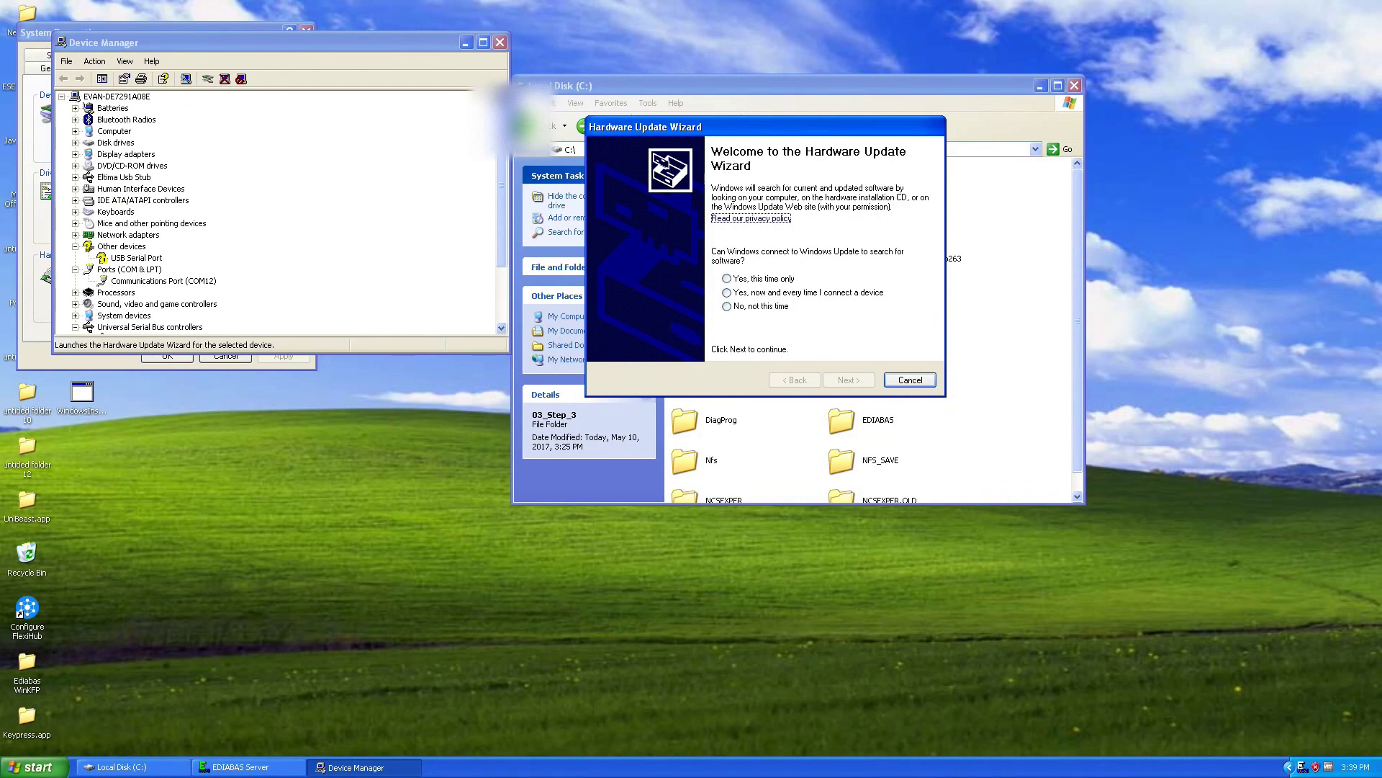
pyautogui.click(35, 767)
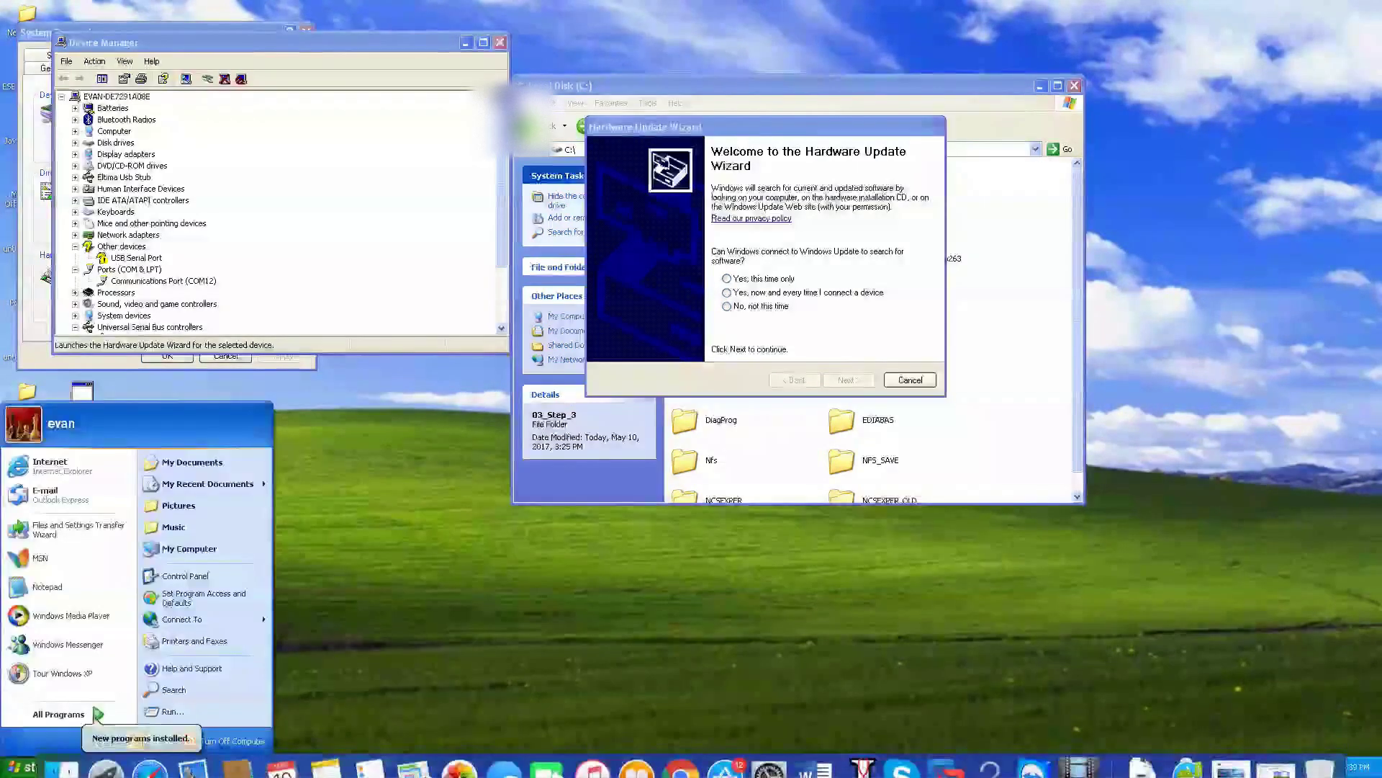
pyautogui.rightClick(202, 548)
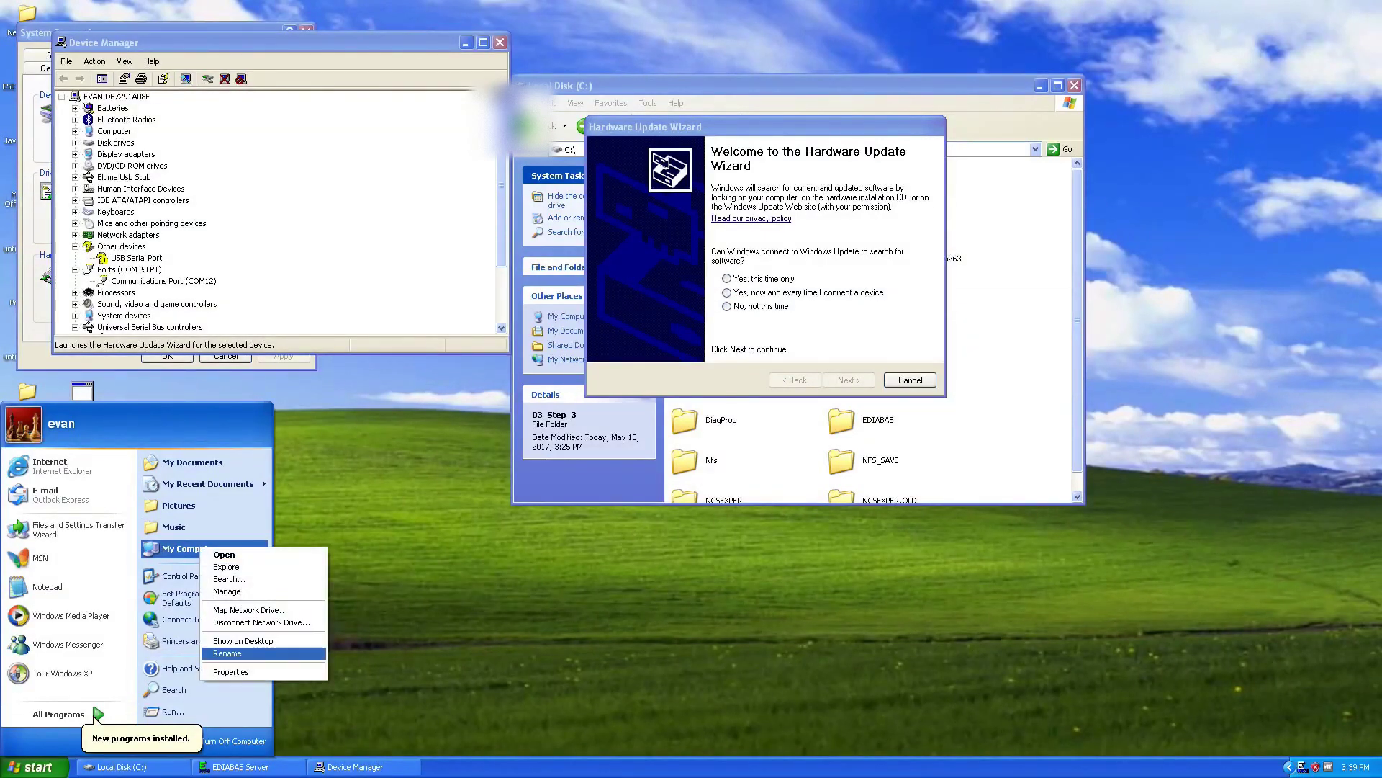
pyautogui.click(231, 673)
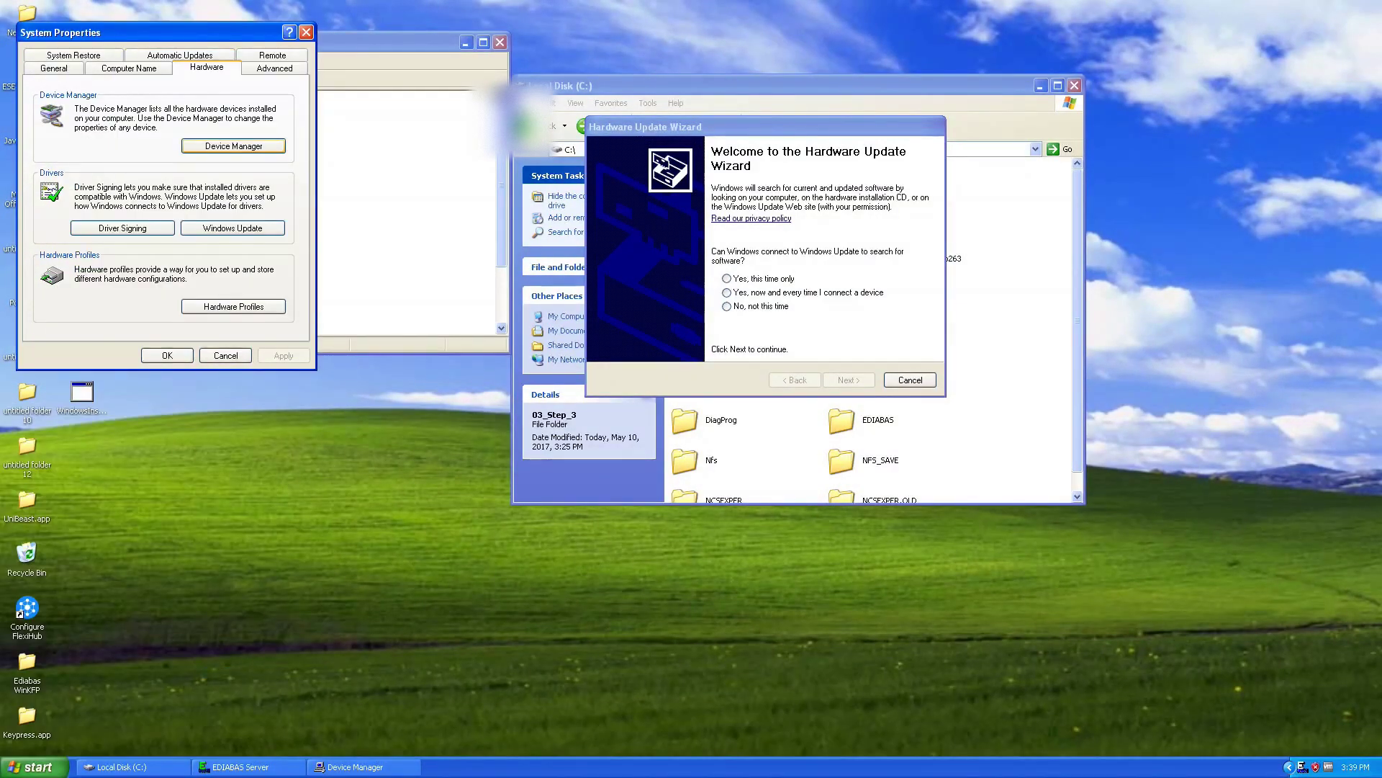
pyautogui.click(233, 145)
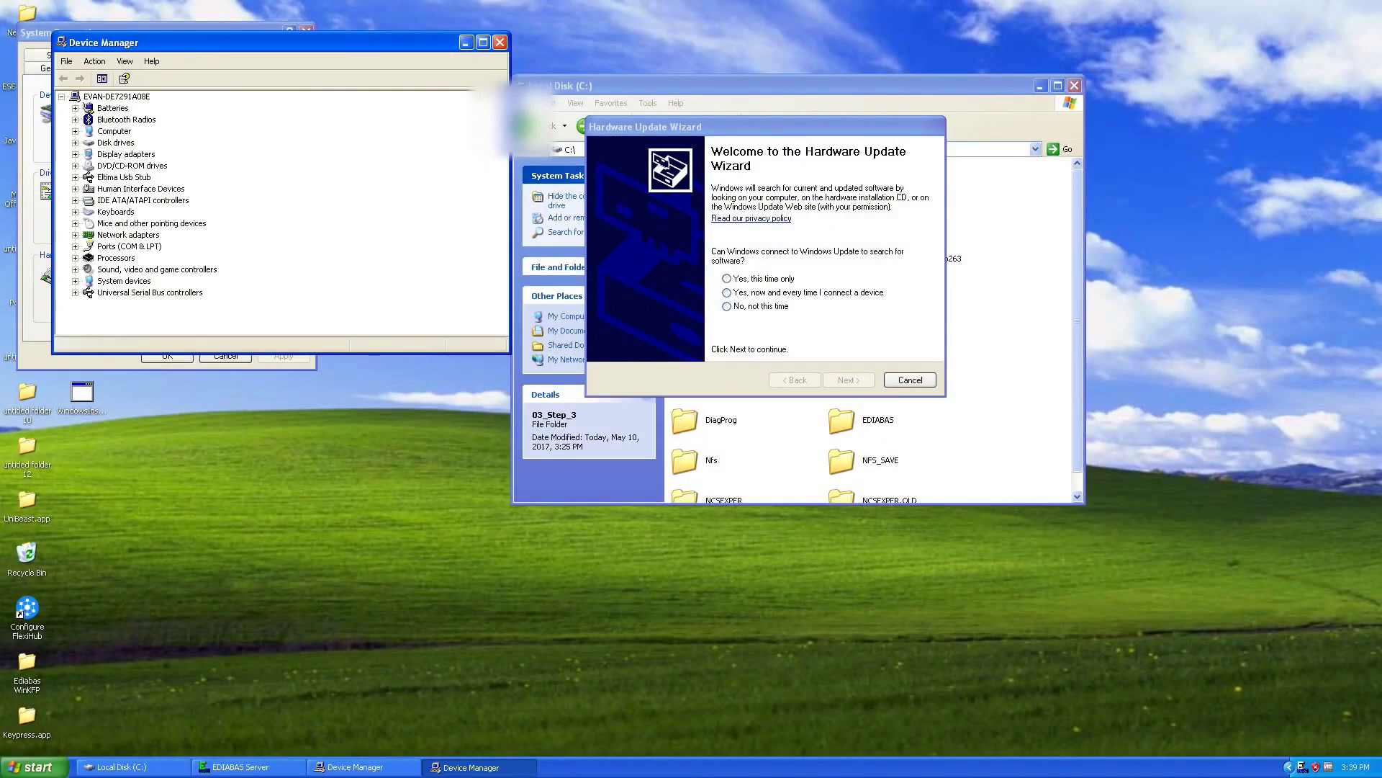
pyautogui.click(500, 42)
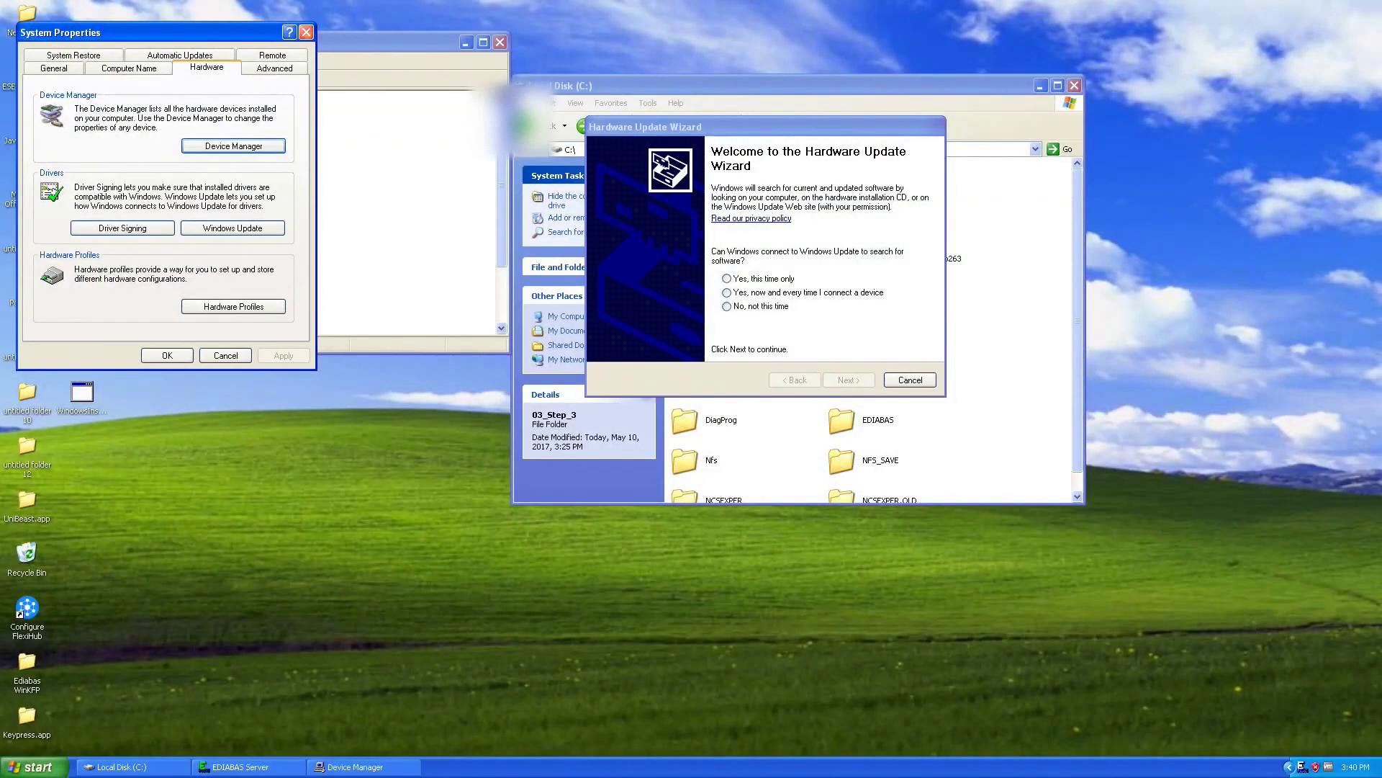
pyautogui.press('Escape')
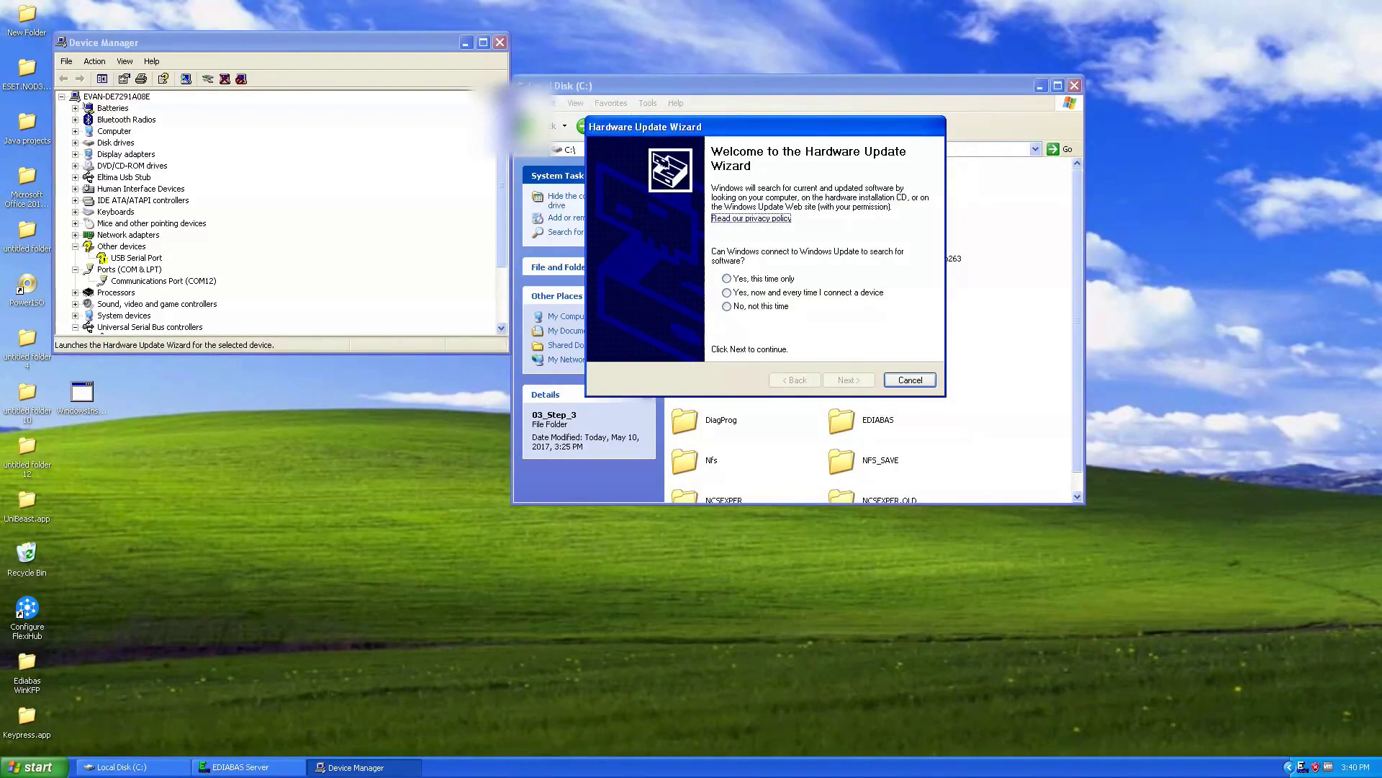
# Set the USB Serial Port driver update to skip Windows Update and install from a list or specific location.
pyautogui.moveTo(659, 127); pyautogui.dragTo(507, 109)
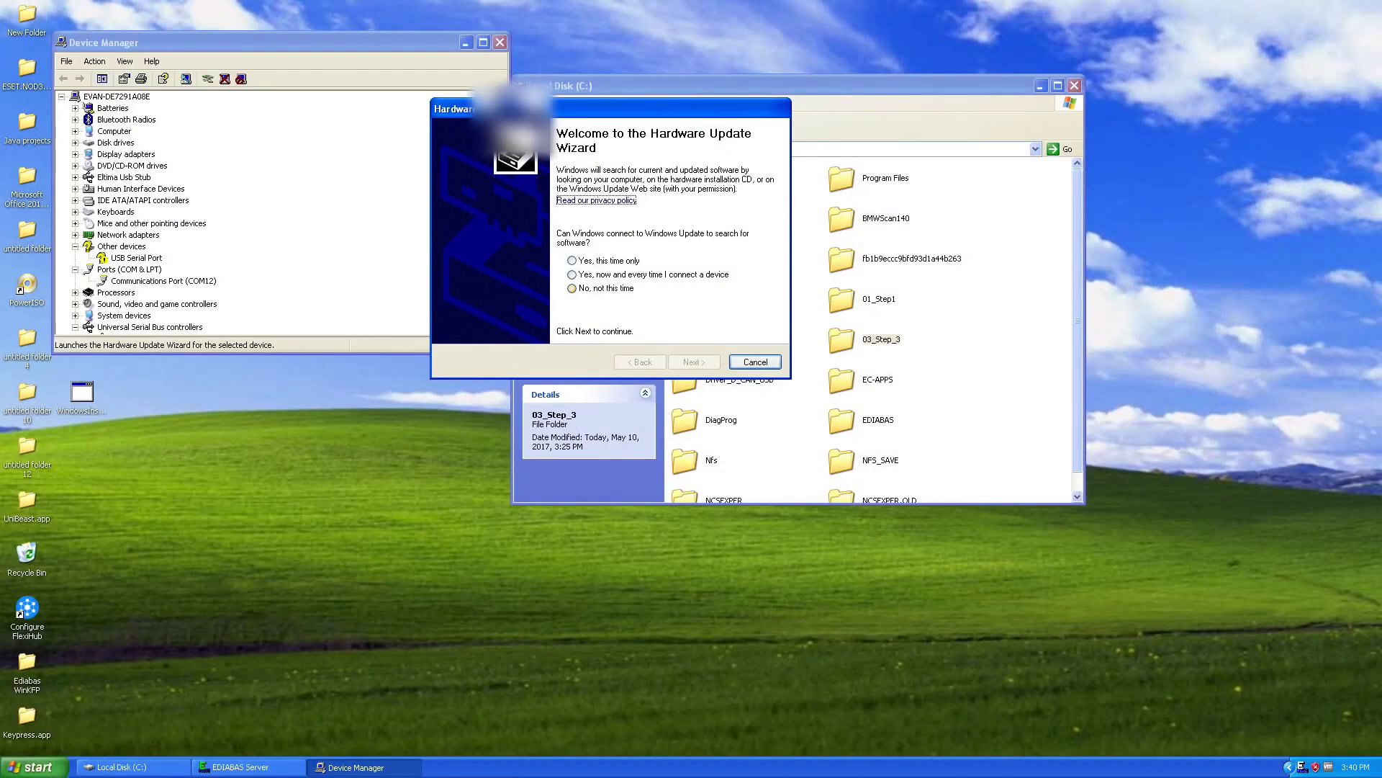
pyautogui.click(572, 288)
pyautogui.press('Return')
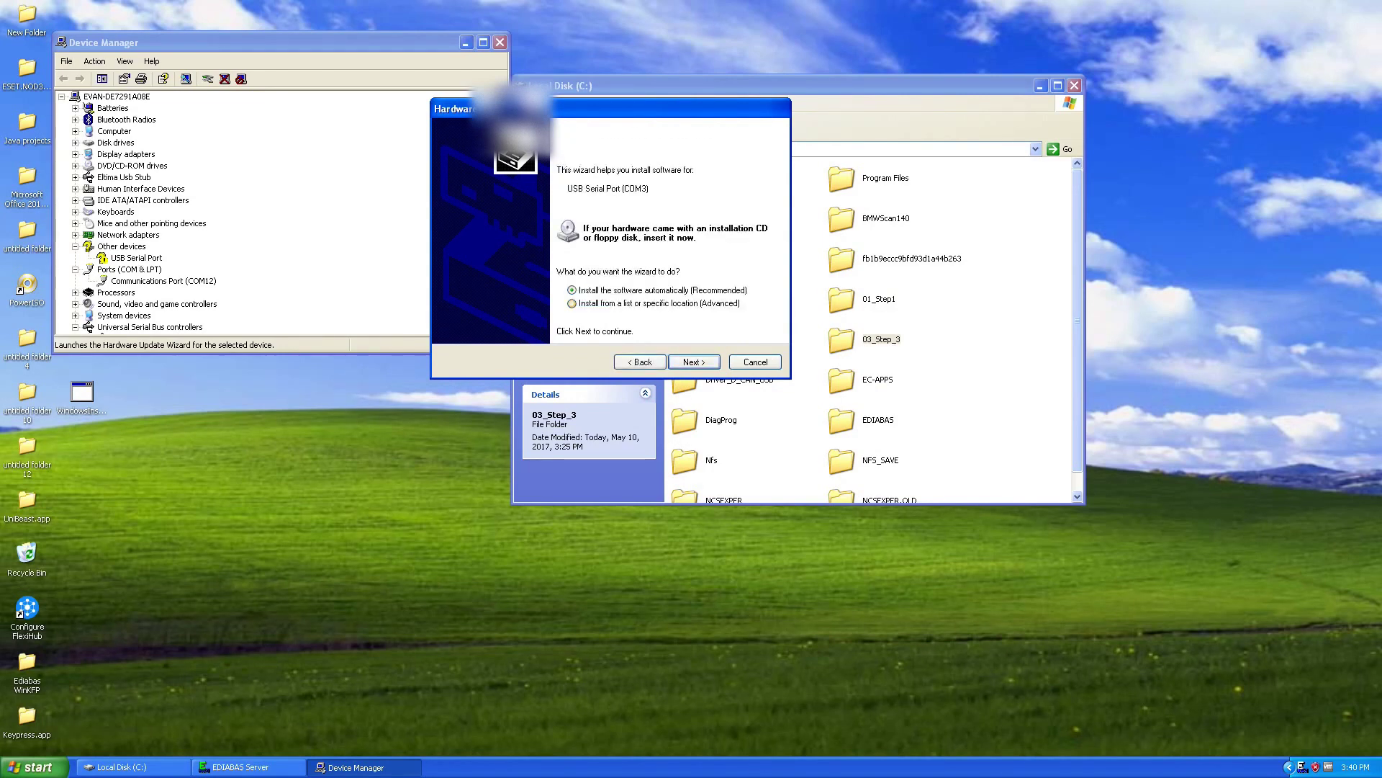
pyautogui.click(572, 303)
pyautogui.press('Return')
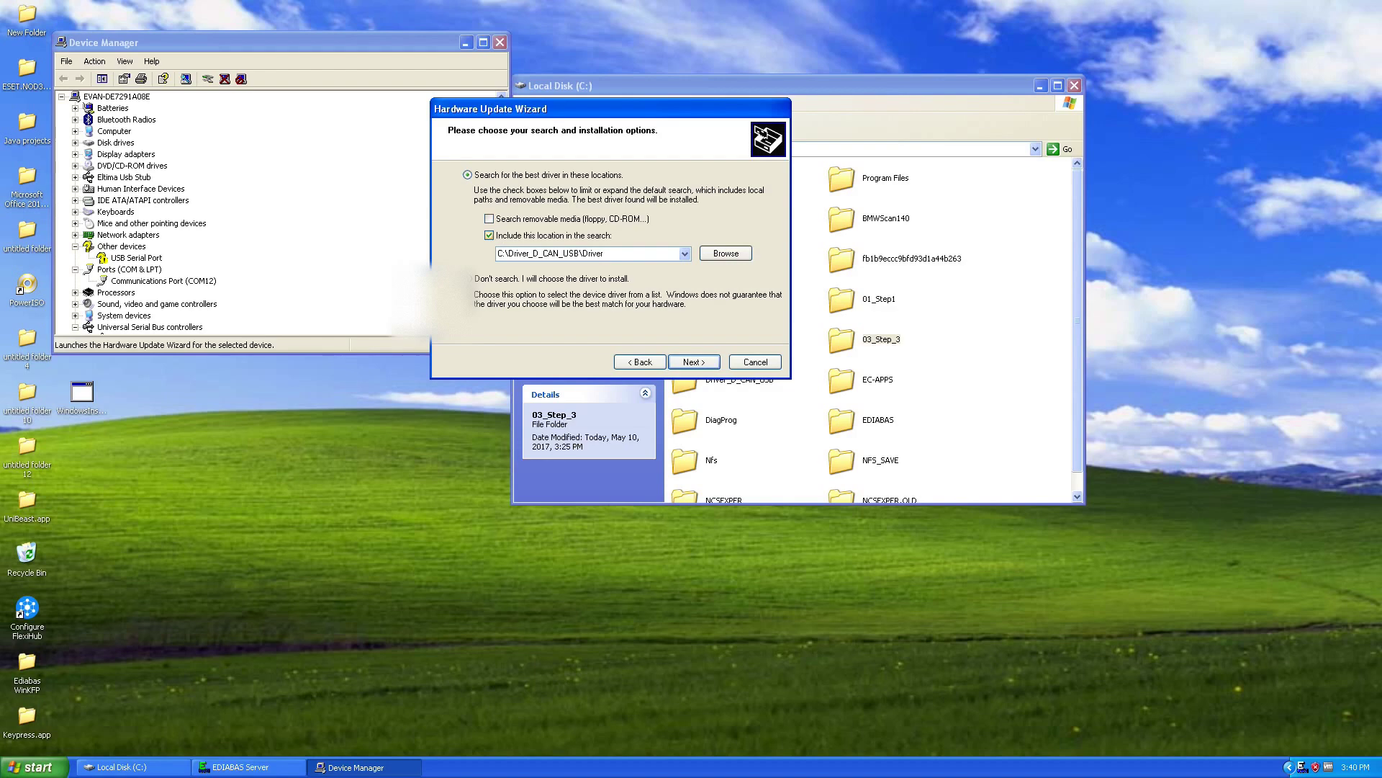
# Choose C:\Driver_D_CAN_USB\Driver as the driver search location, run the search, and finish the Hardware Update Wizard.
pyautogui.click(725, 253)
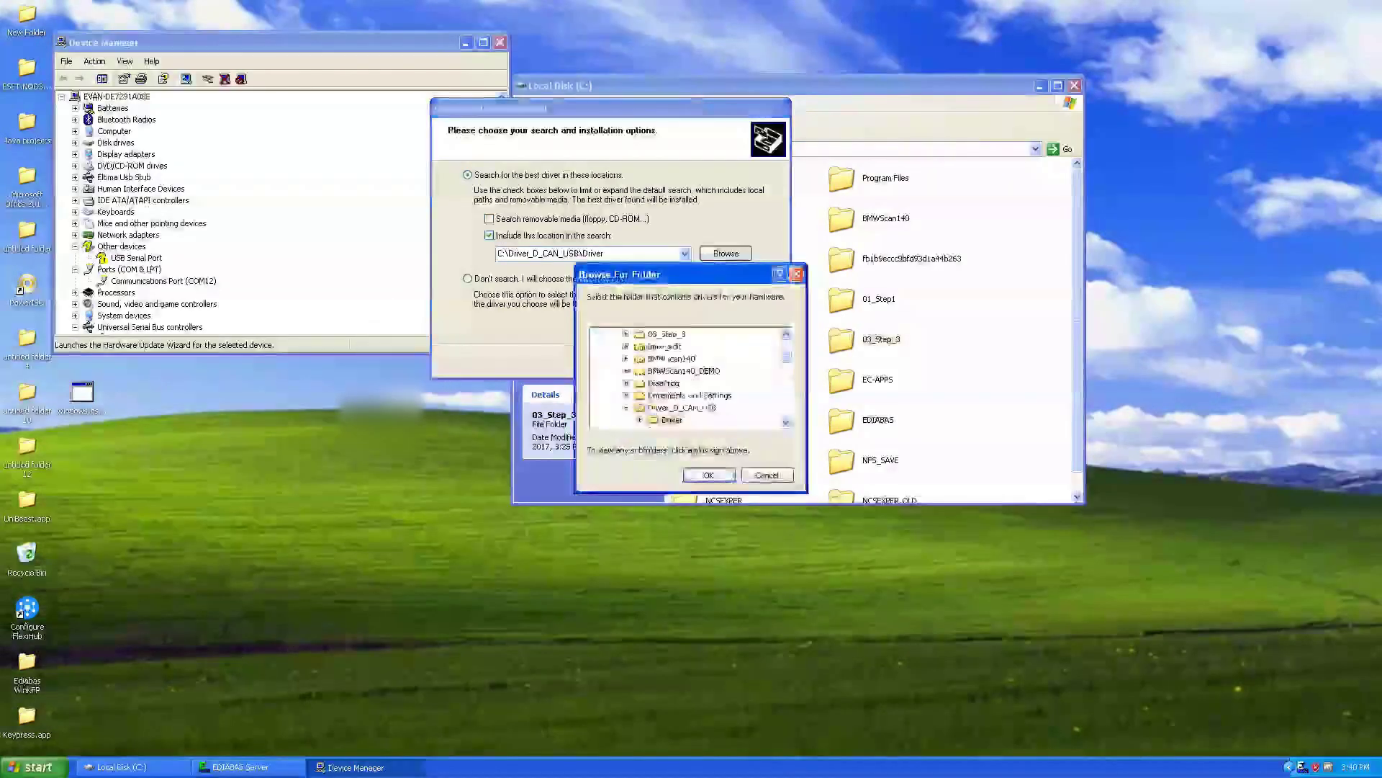
pyautogui.scroll(2, 690, 377)
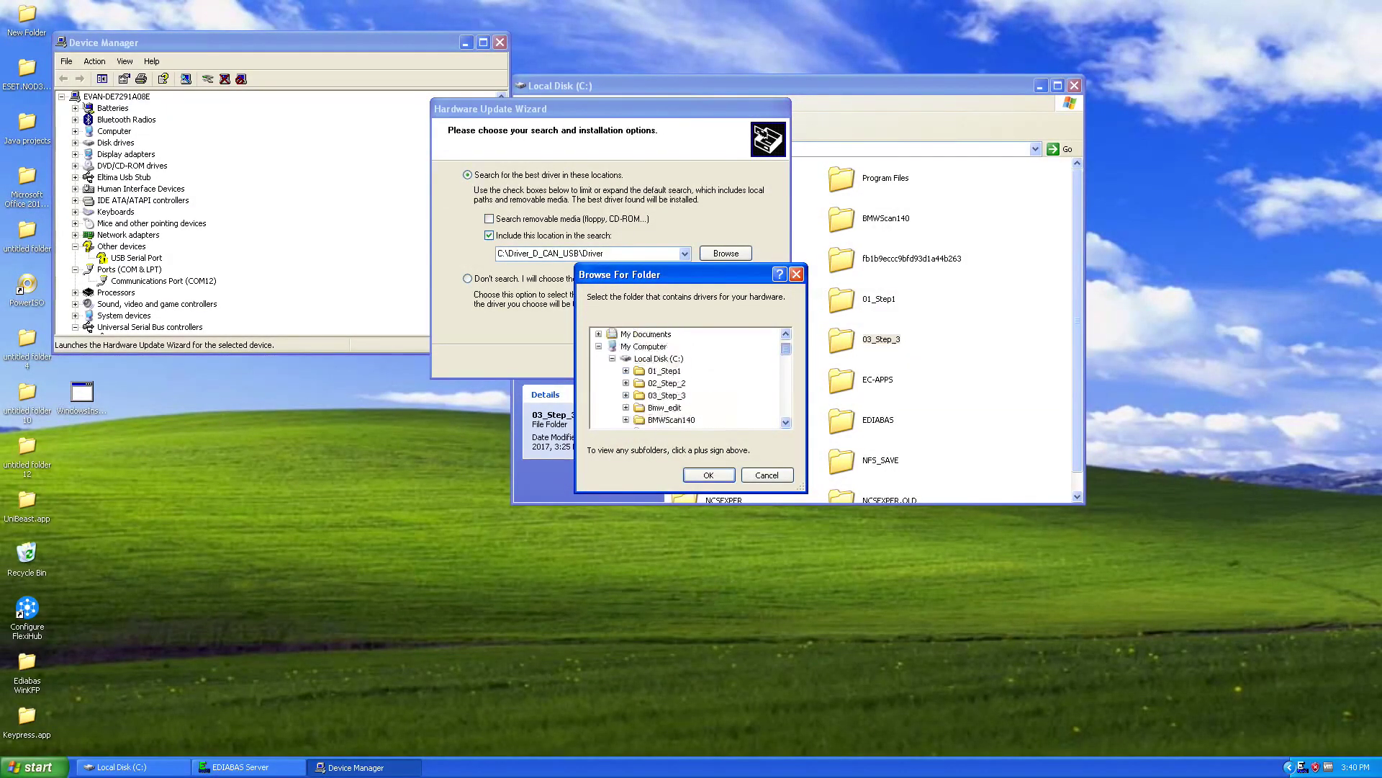
pyautogui.click(659, 370)
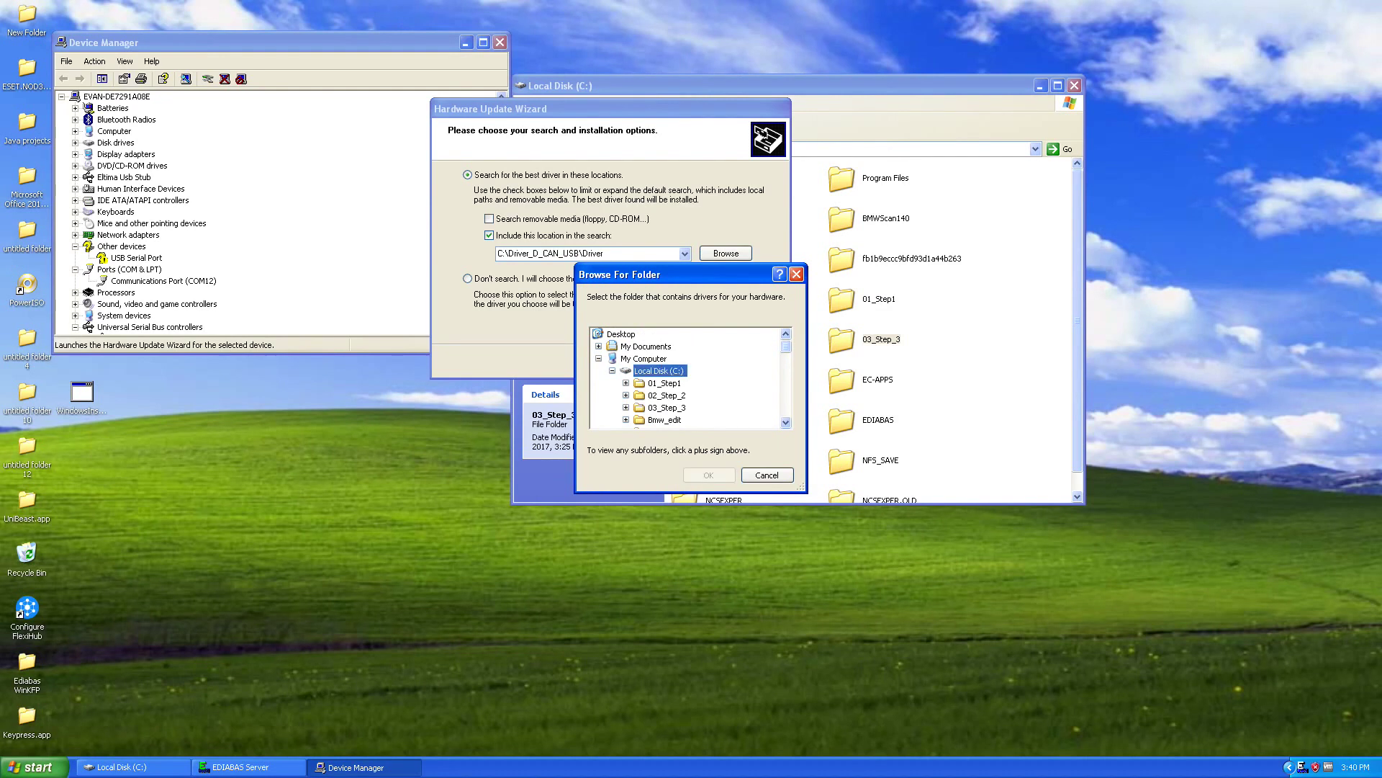
pyautogui.moveTo(785, 346); pyautogui.dragTo(786, 360)
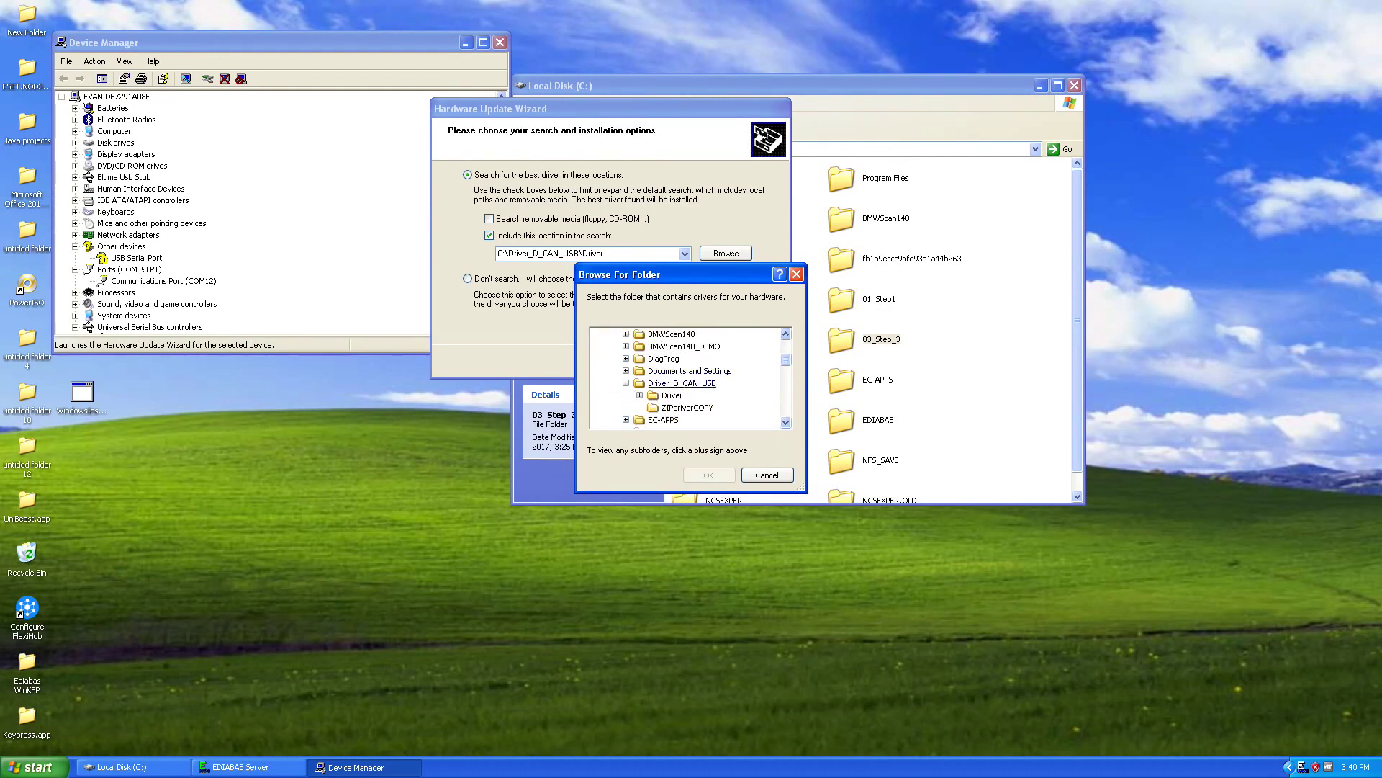
pyautogui.click(681, 382)
pyautogui.click(672, 395)
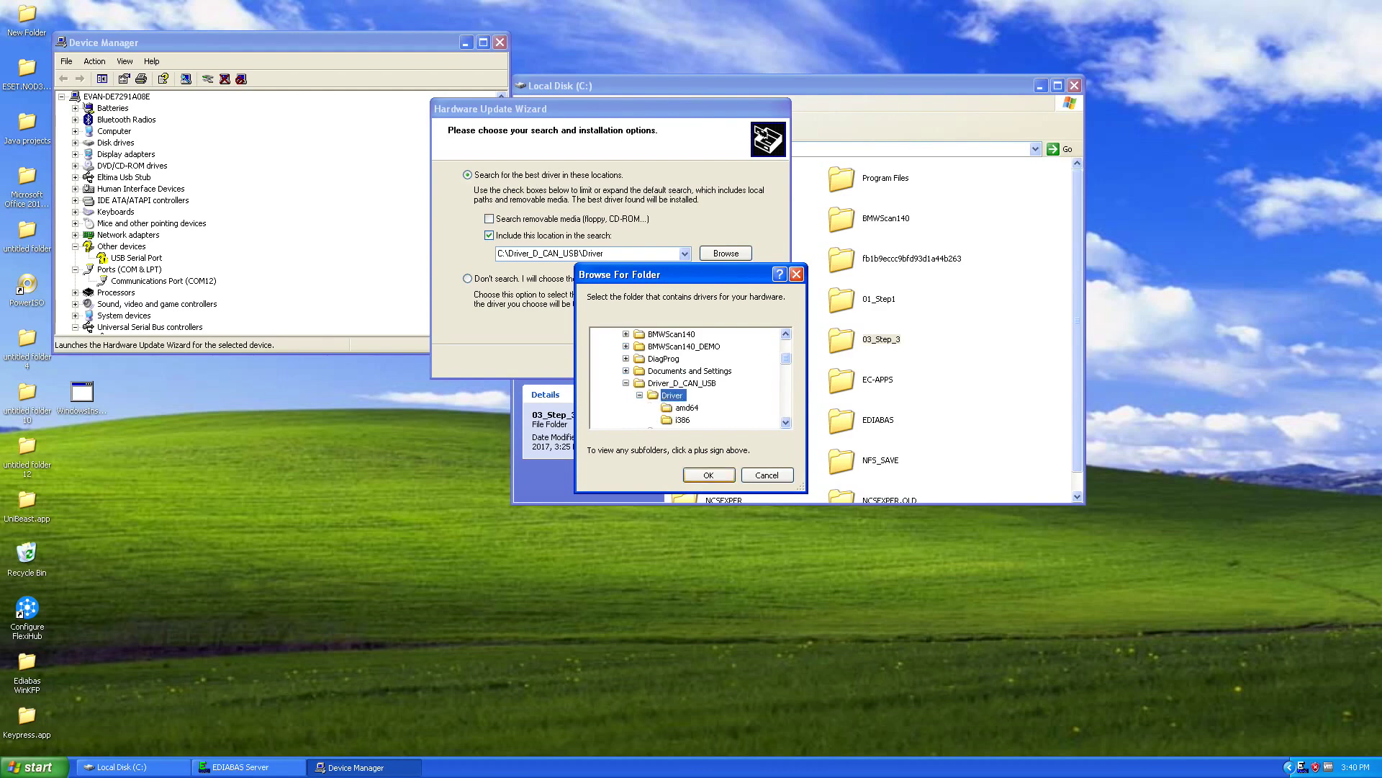
pyautogui.click(708, 475)
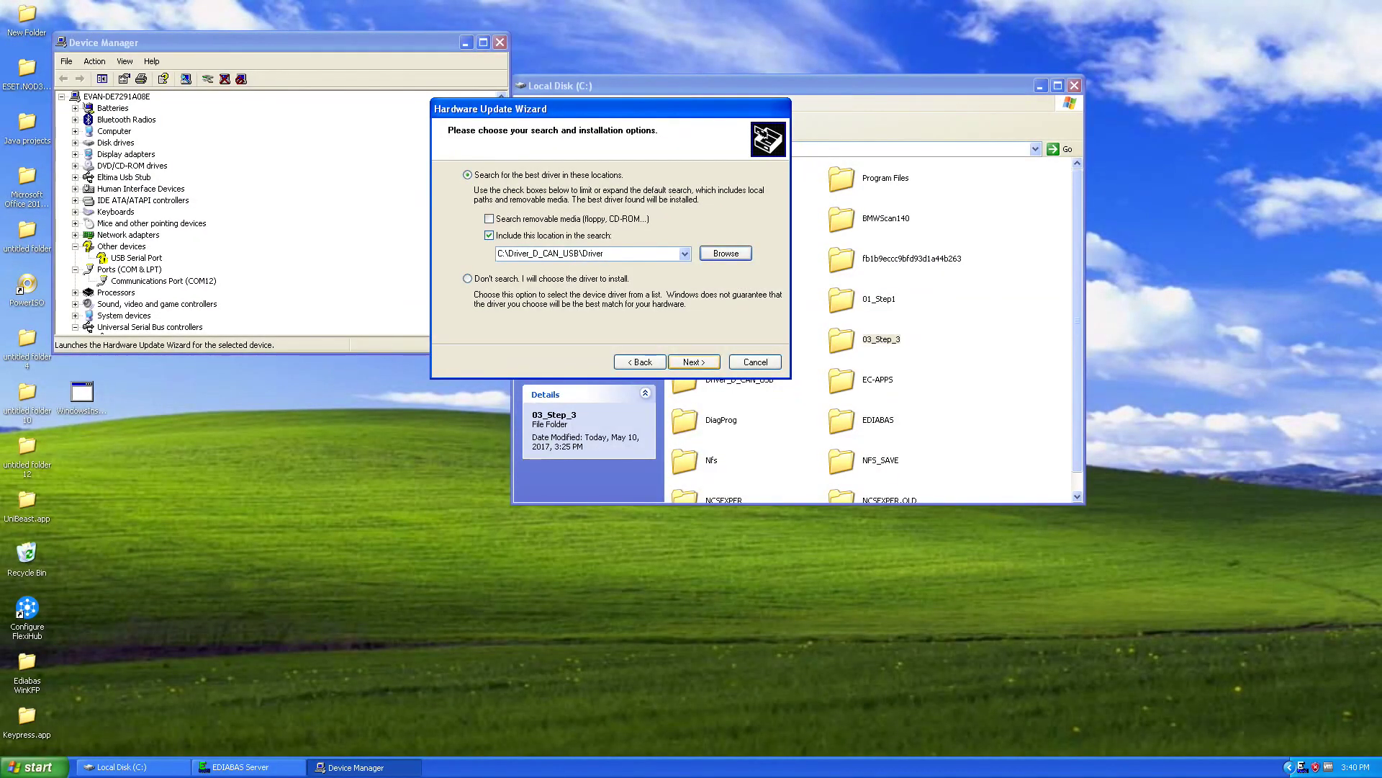
pyautogui.click(693, 362)
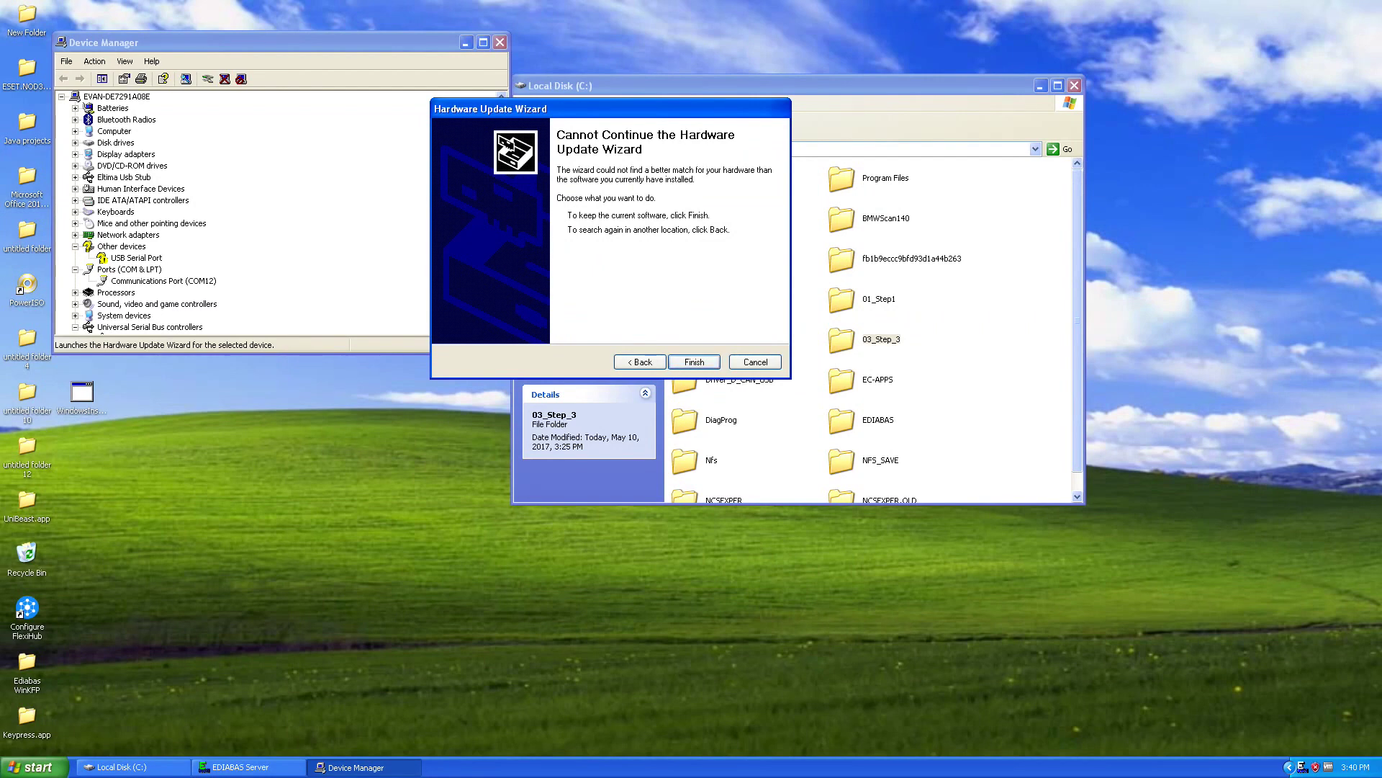
pyautogui.press('Return')
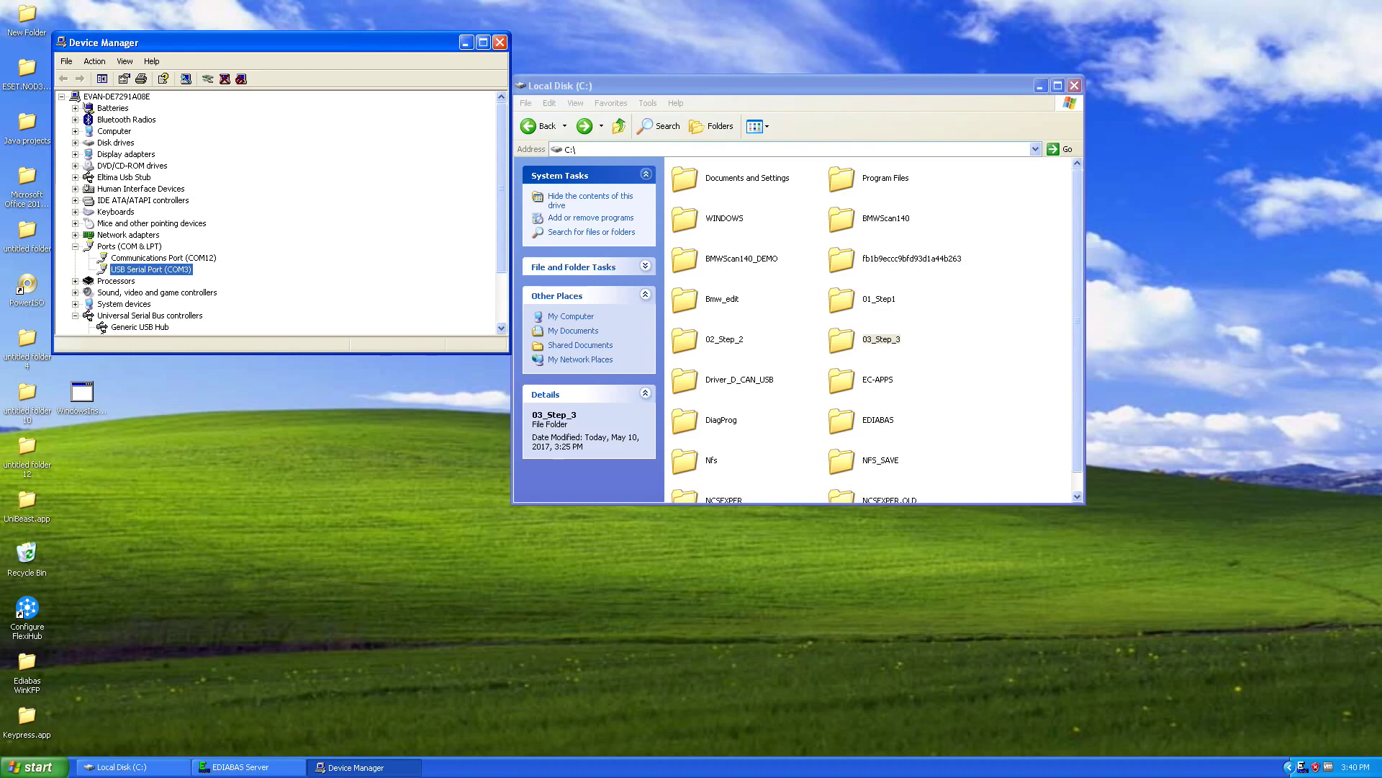
# Rerun the driver update for USB Serial Port (COM3) from C:\Driver_D_CAN_USB\Driver, and close Device Manager.
pyautogui.rightClick(180, 267)
pyautogui.click(213, 273)
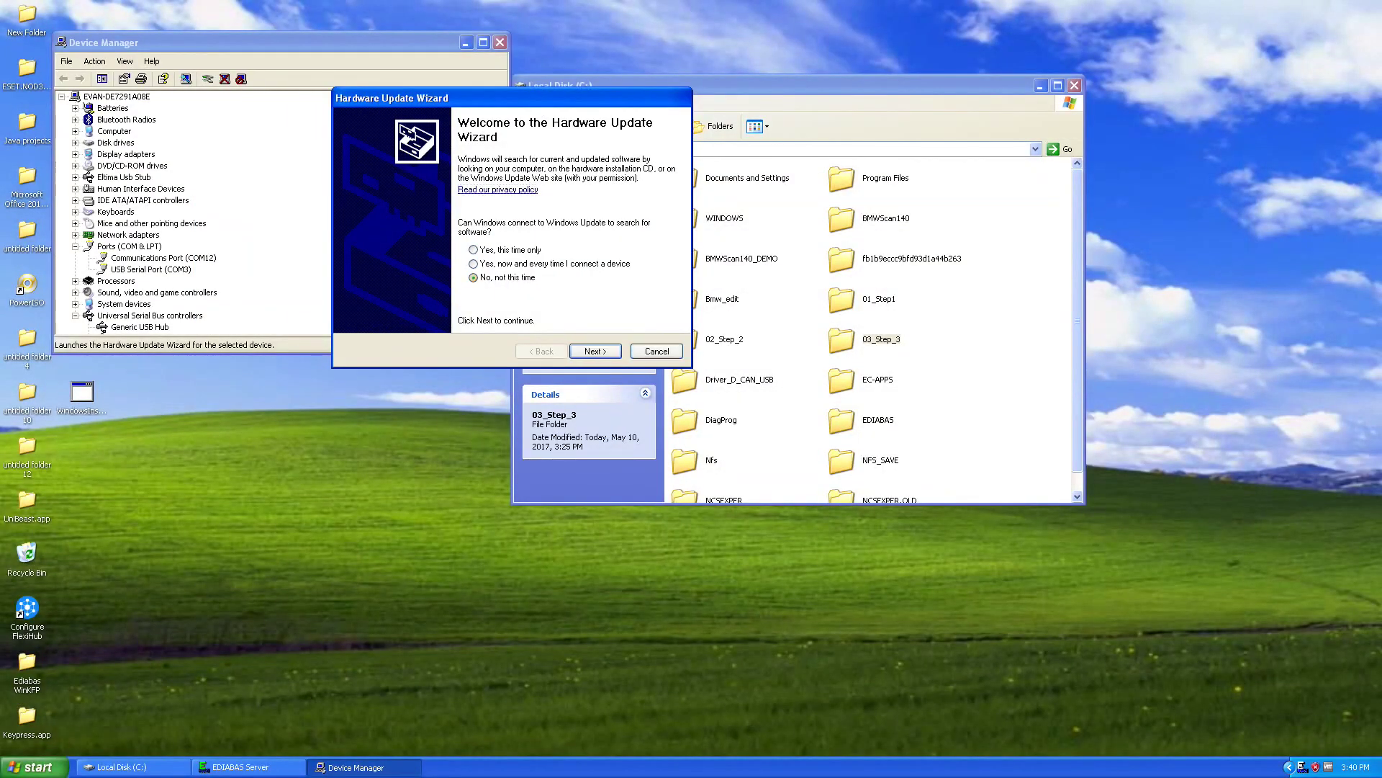
pyautogui.press('Return')
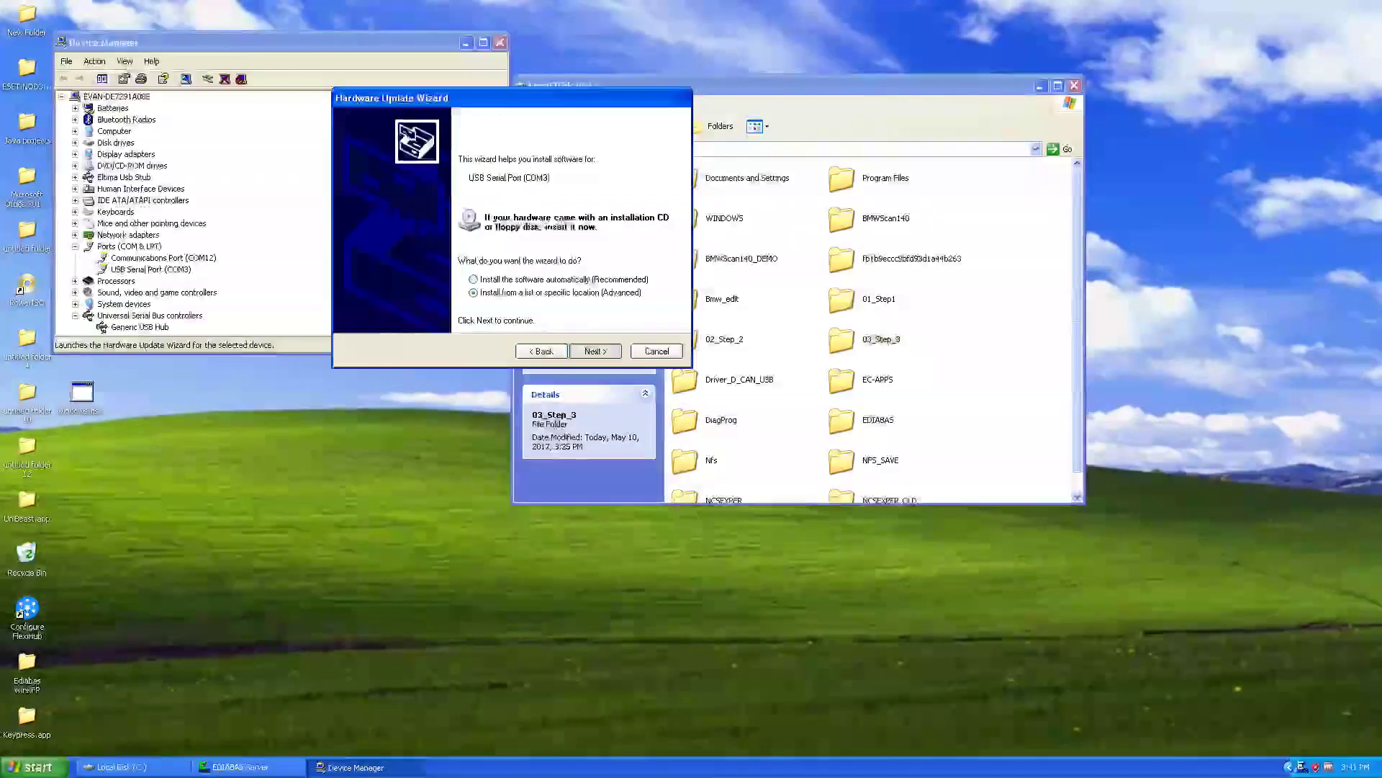
pyautogui.press('Return')
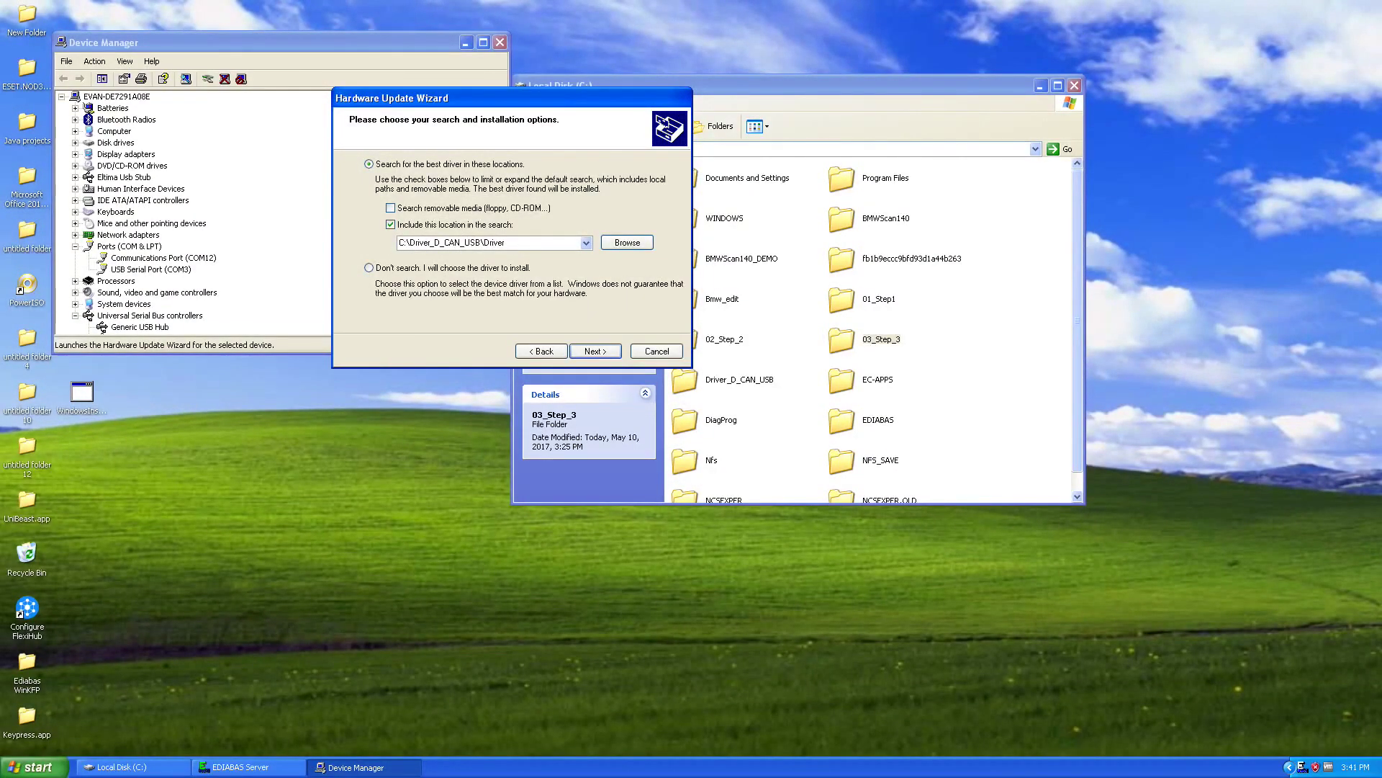
pyautogui.press('Return')
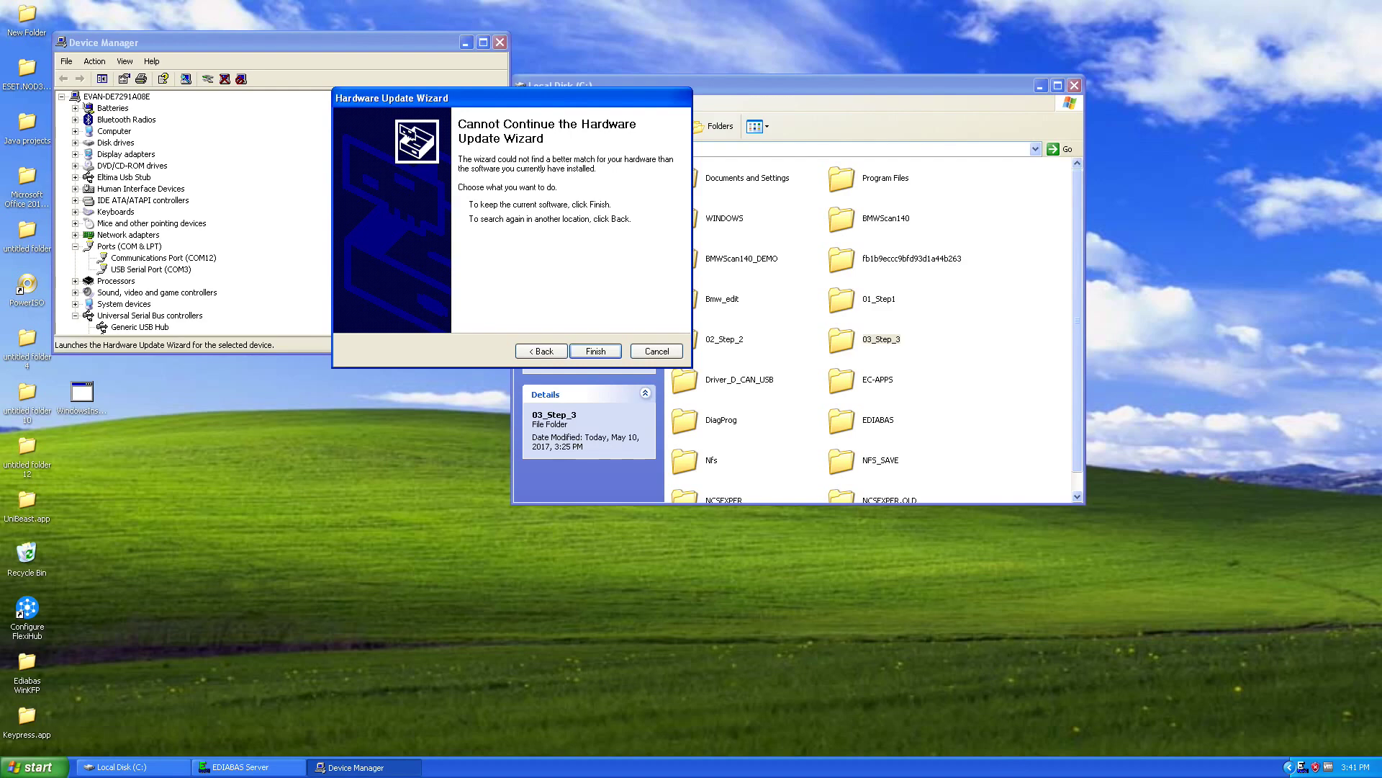
pyautogui.press('Return')
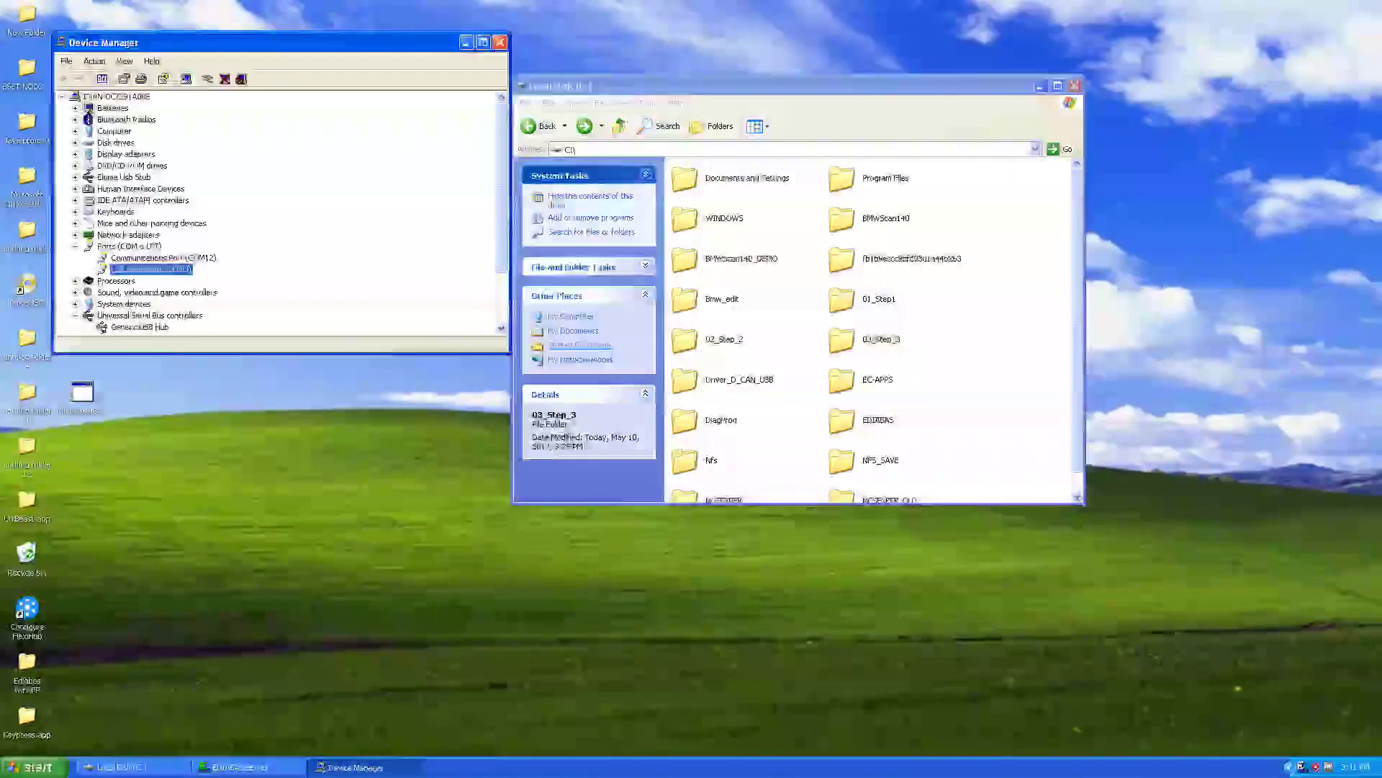
pyautogui.click(500, 41)
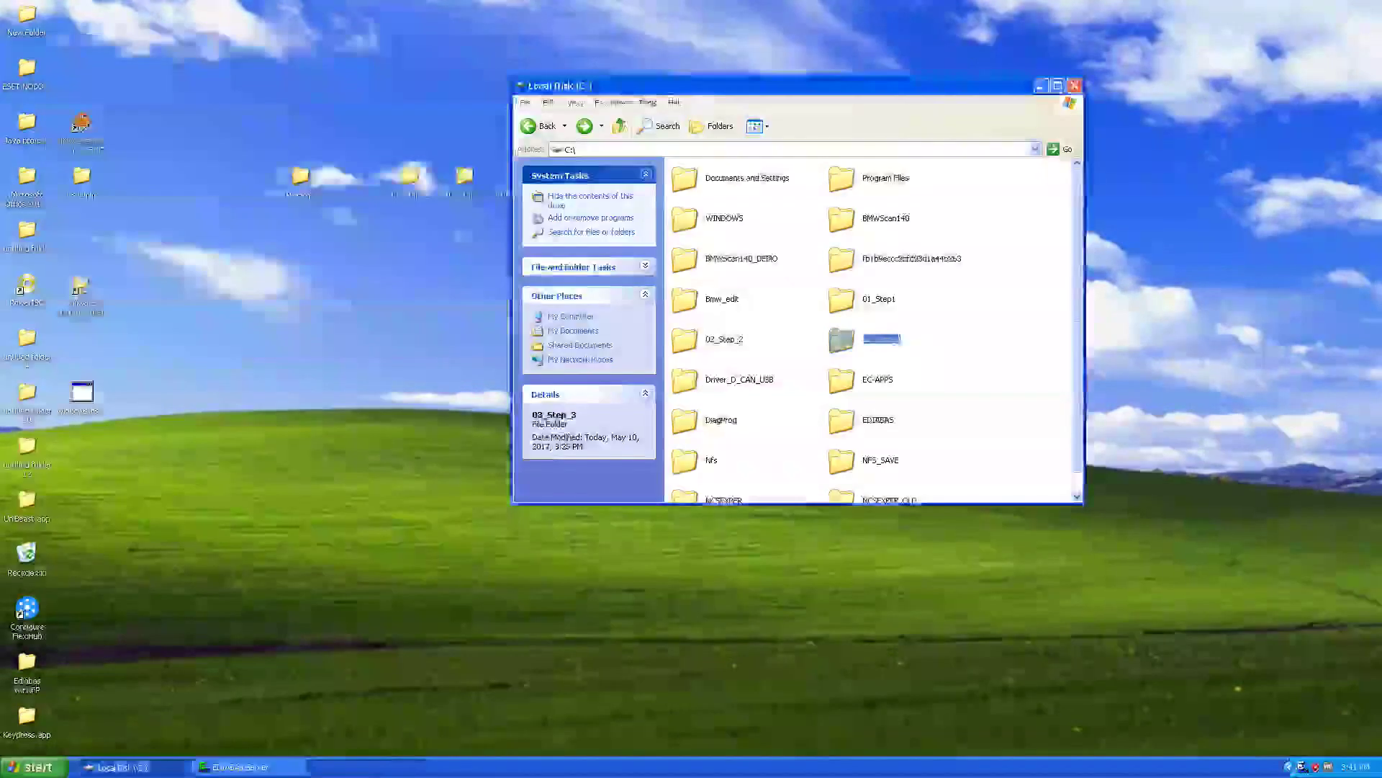
# Open Device Manager from My Computer's hardware properties and expand the Ports (COM & LPT) group.
pyautogui.click(31, 766)
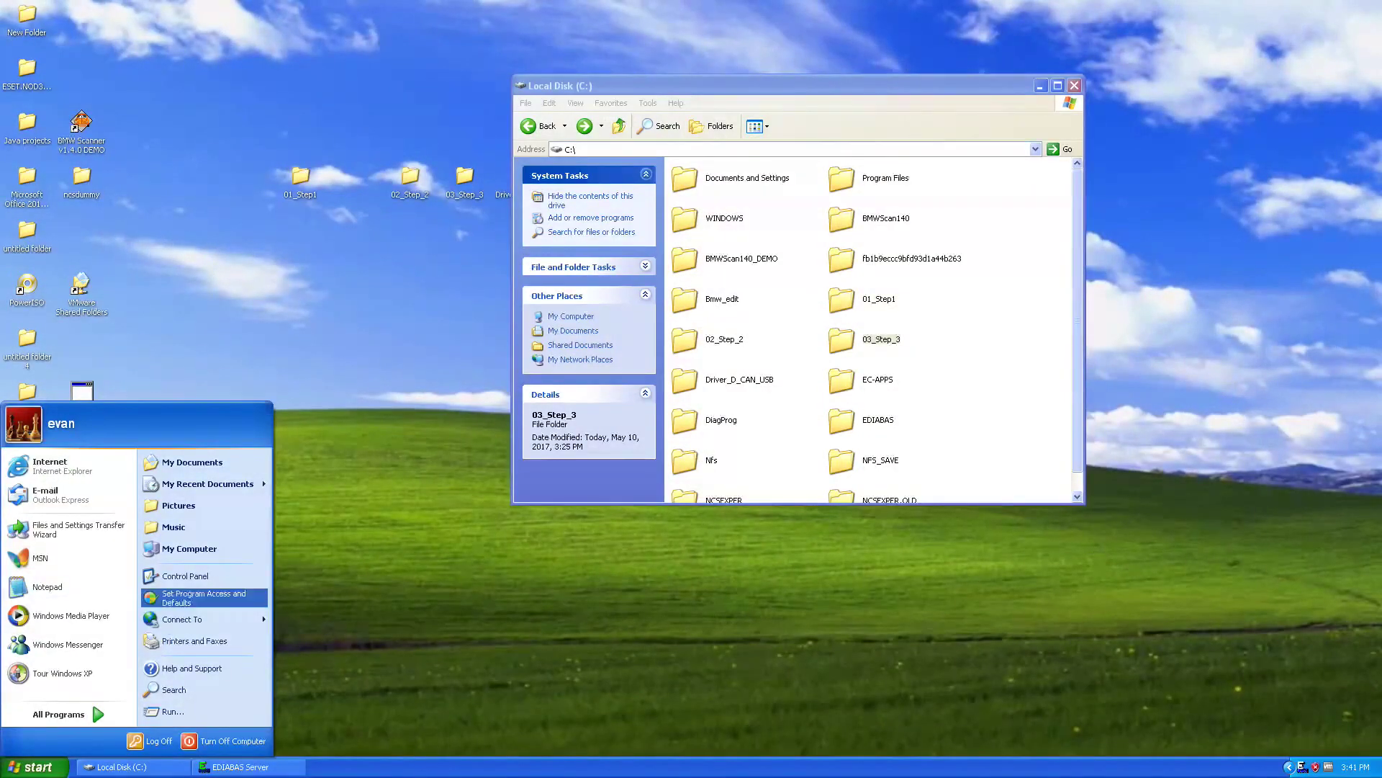
pyautogui.rightClick(178, 551)
pyautogui.click(209, 676)
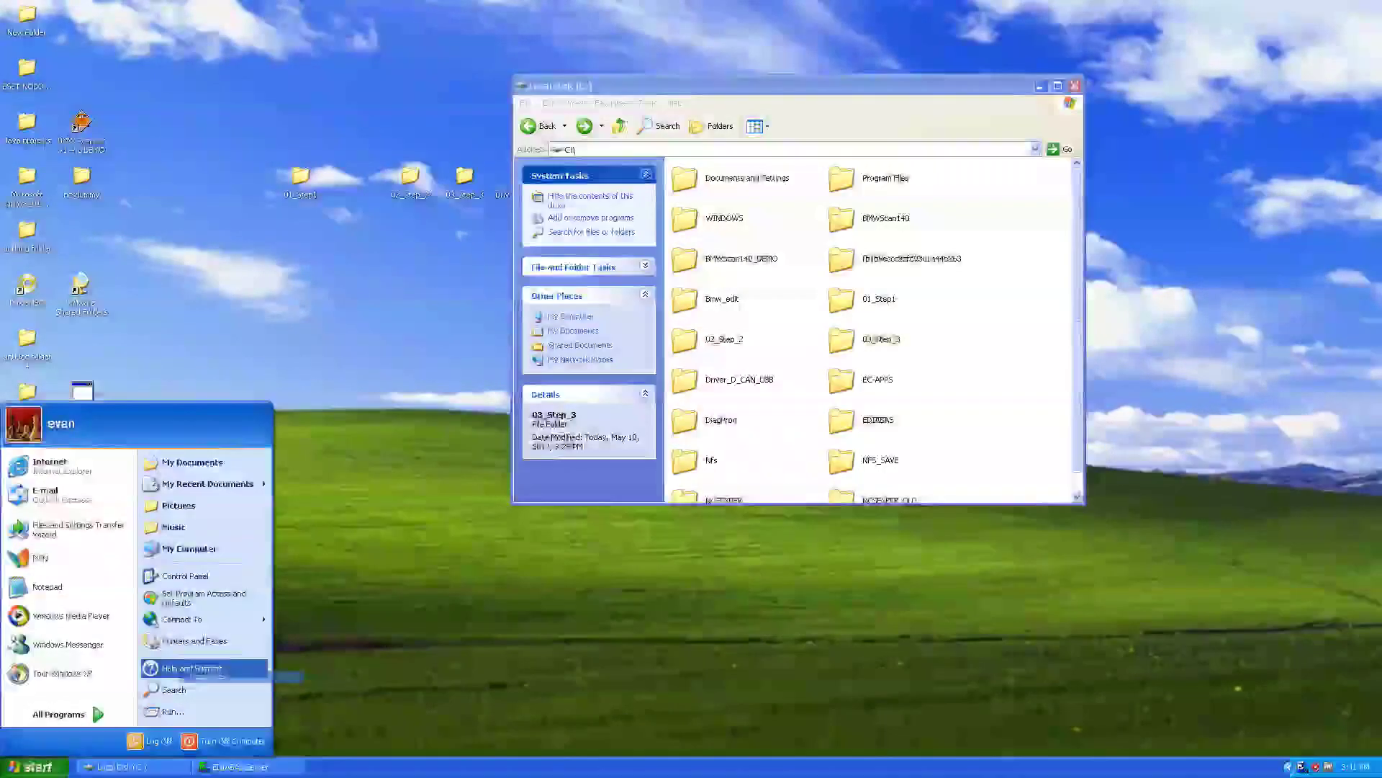
pyautogui.click(206, 68)
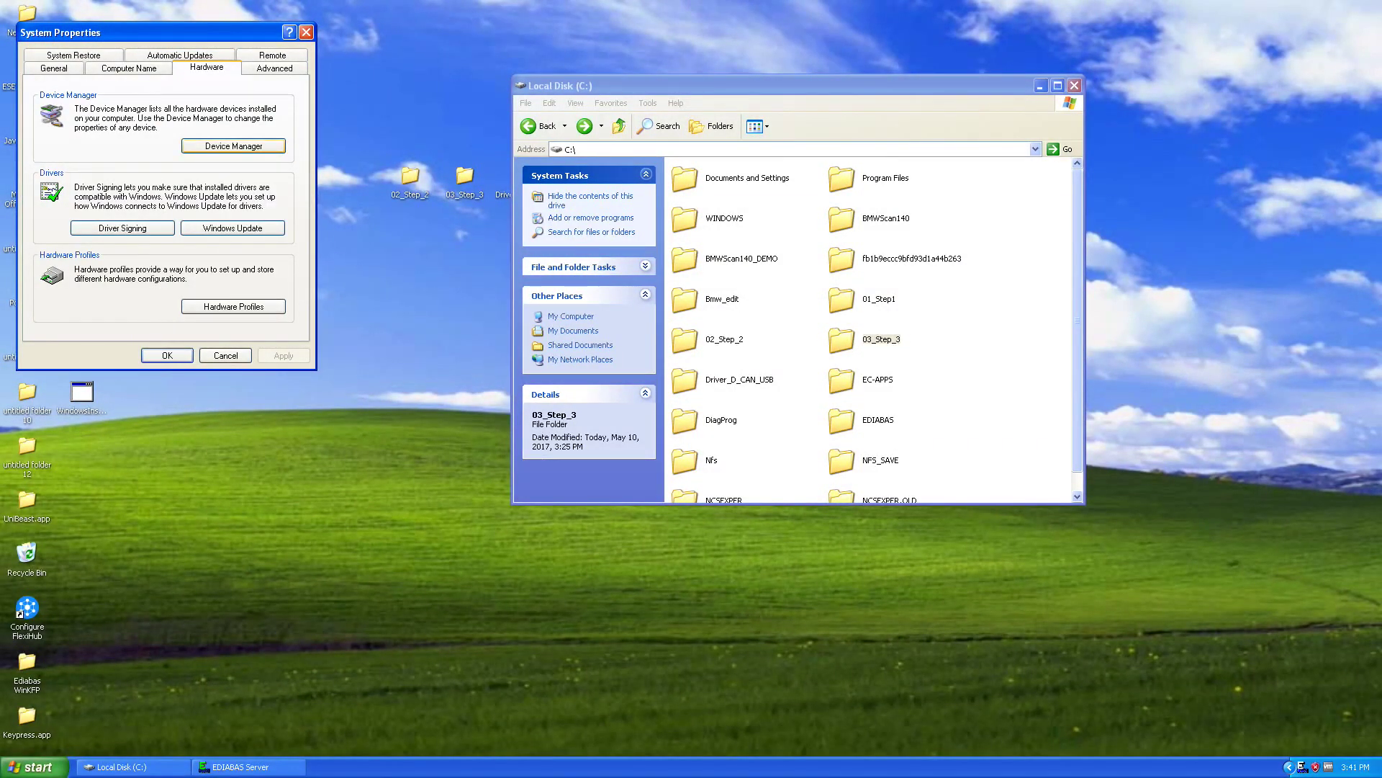
pyautogui.click(233, 145)
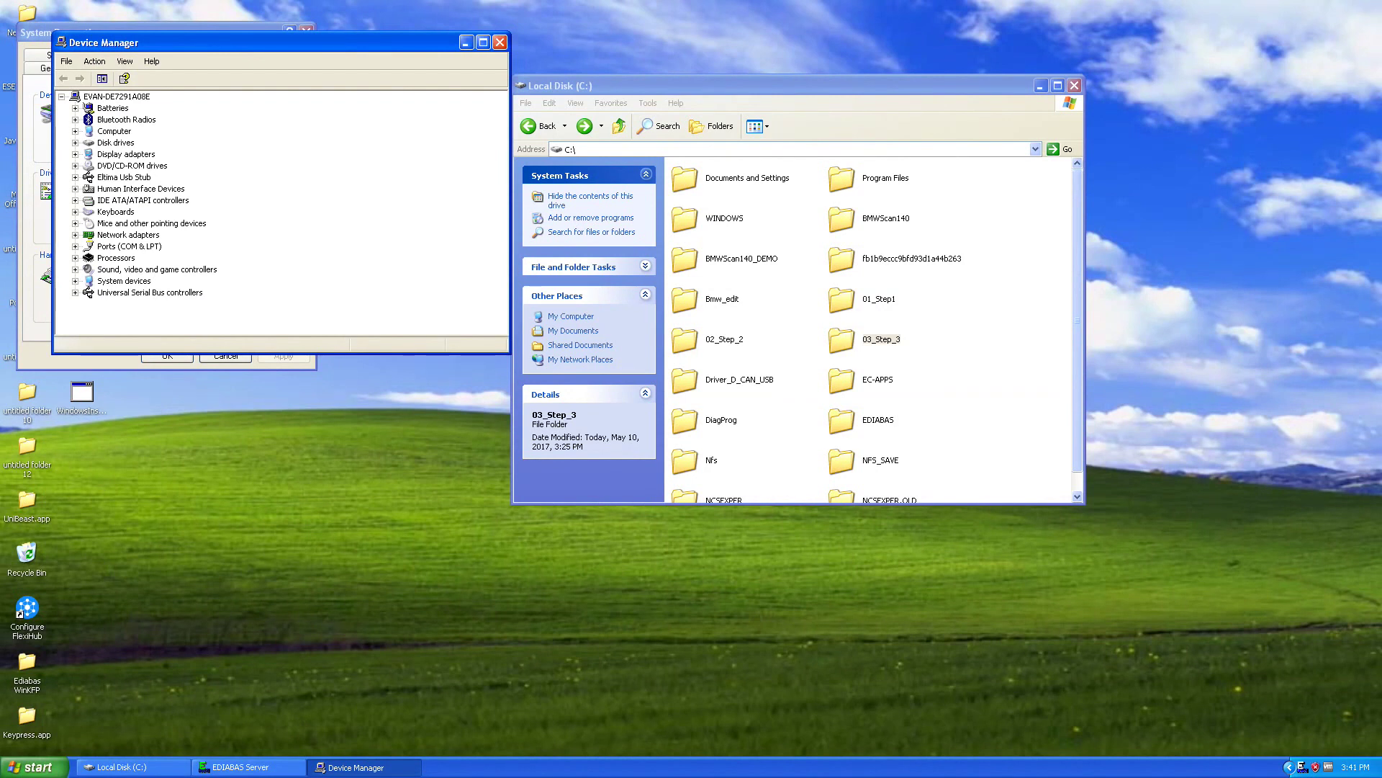
pyautogui.click(75, 246)
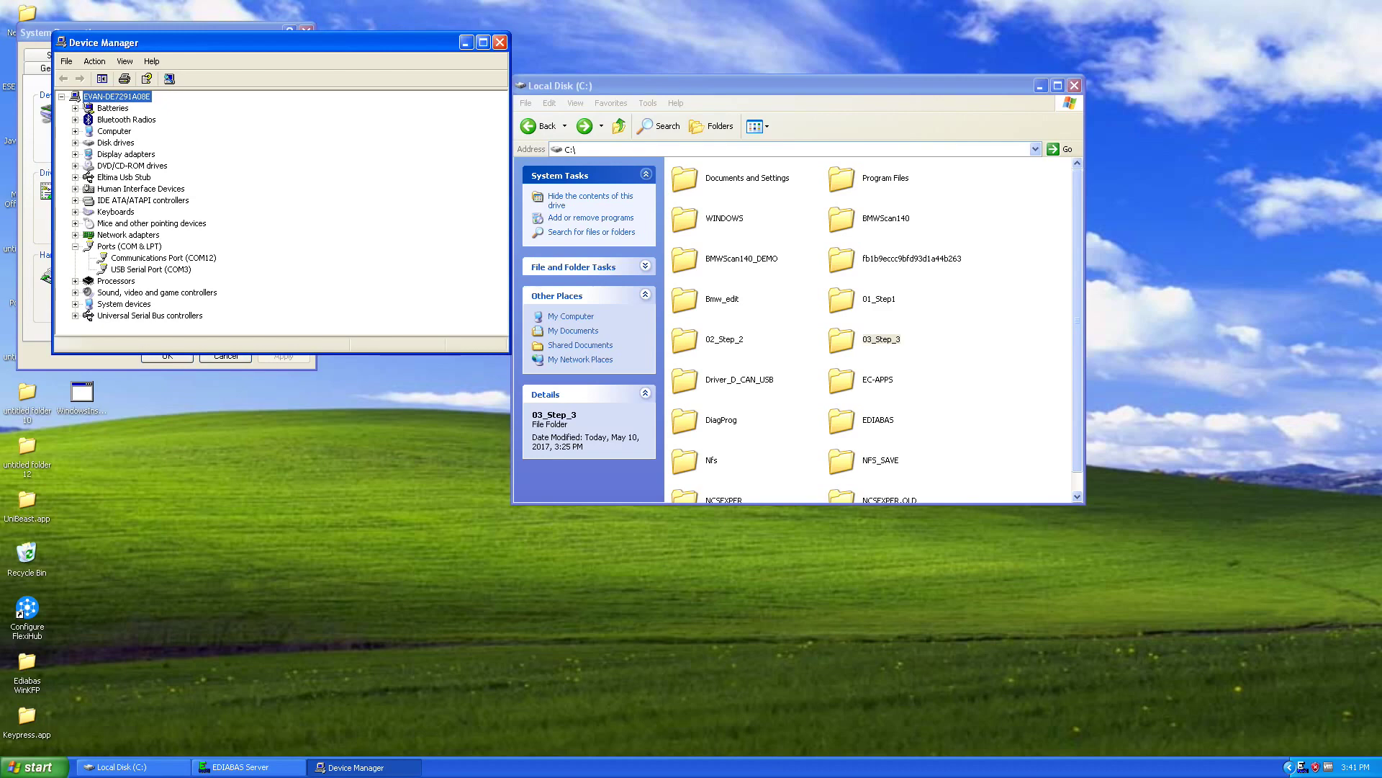
# Set the COM port number to COM1 in the advanced port settings of USB Serial Port (COM3).
pyautogui.click(155, 268)
pyautogui.rightClick(156, 268)
pyautogui.click(187, 341)
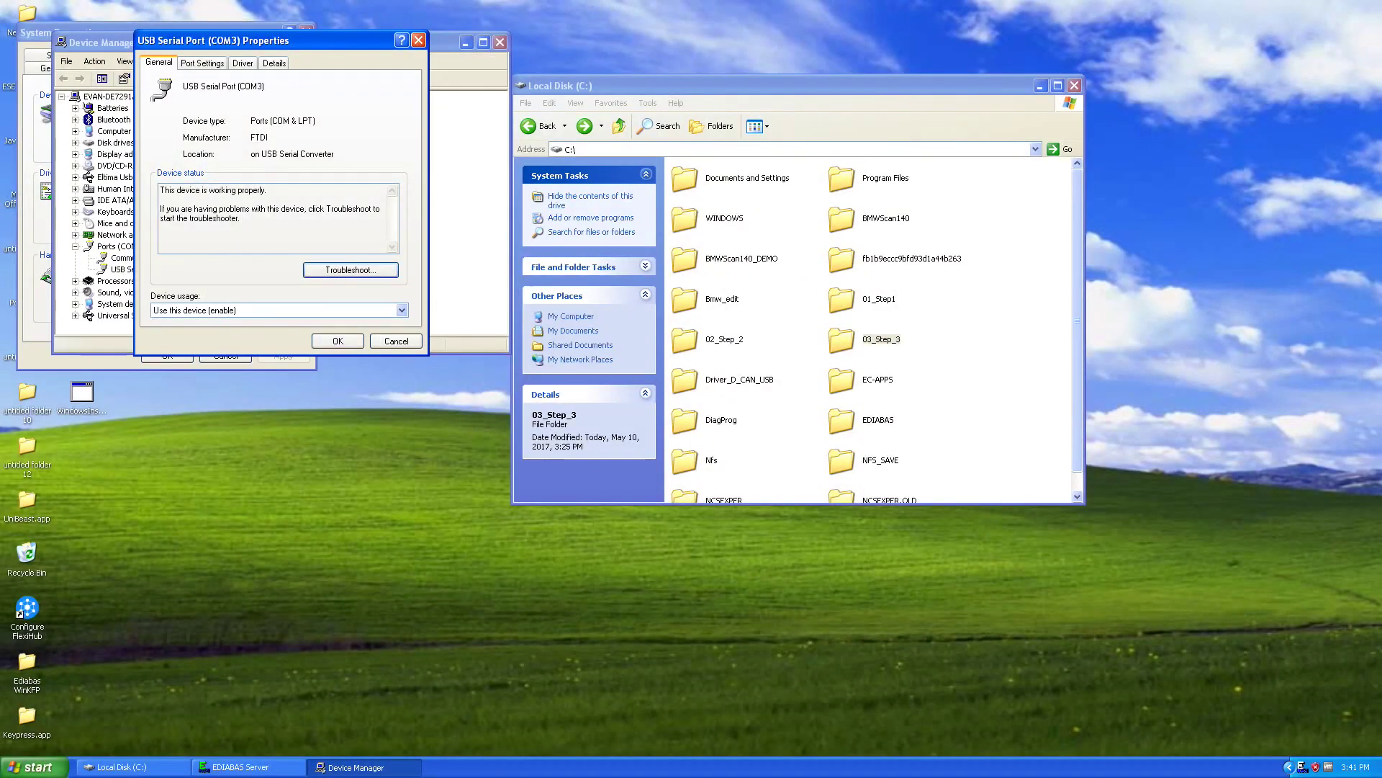
pyautogui.click(202, 63)
pyautogui.click(303, 230)
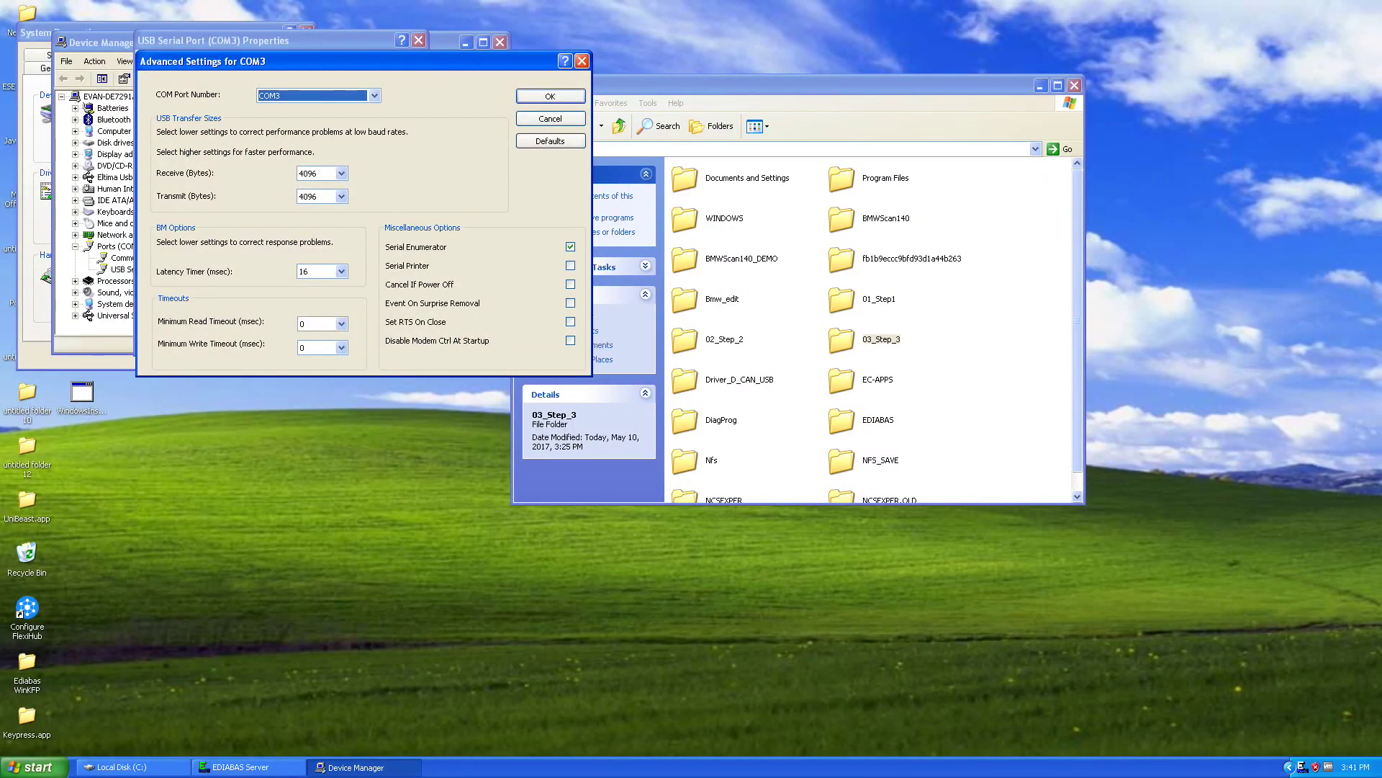
pyautogui.click(374, 95)
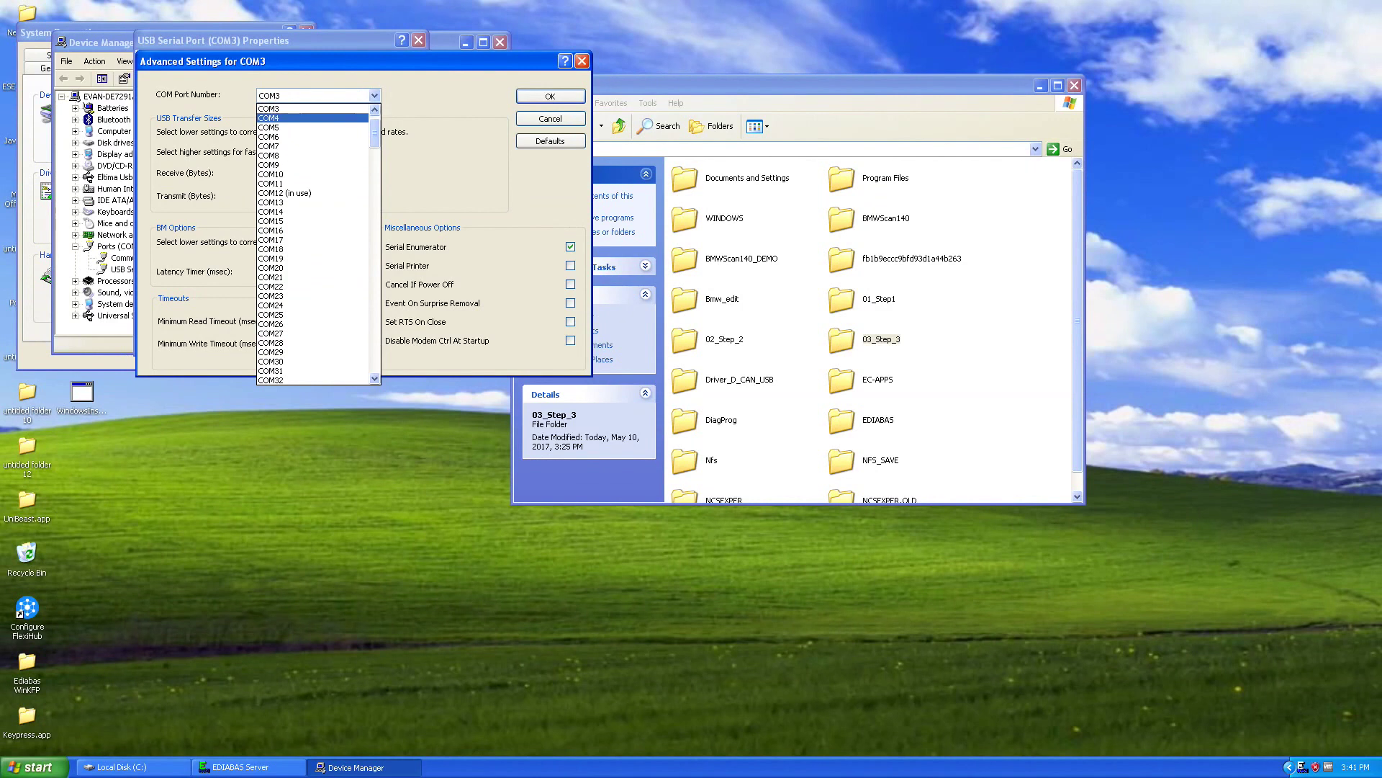
pyautogui.moveTo(375, 133); pyautogui.dragTo(375, 124)
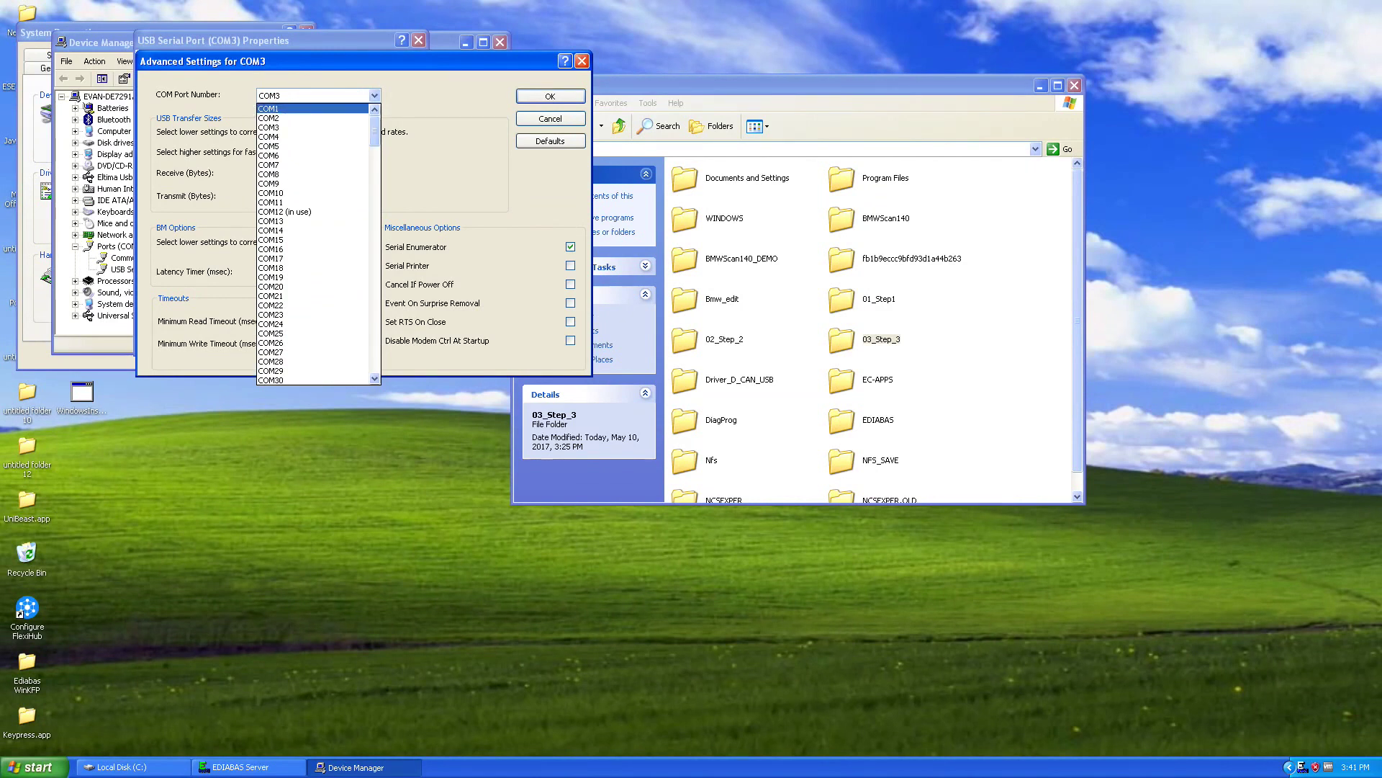
pyautogui.click(296, 108)
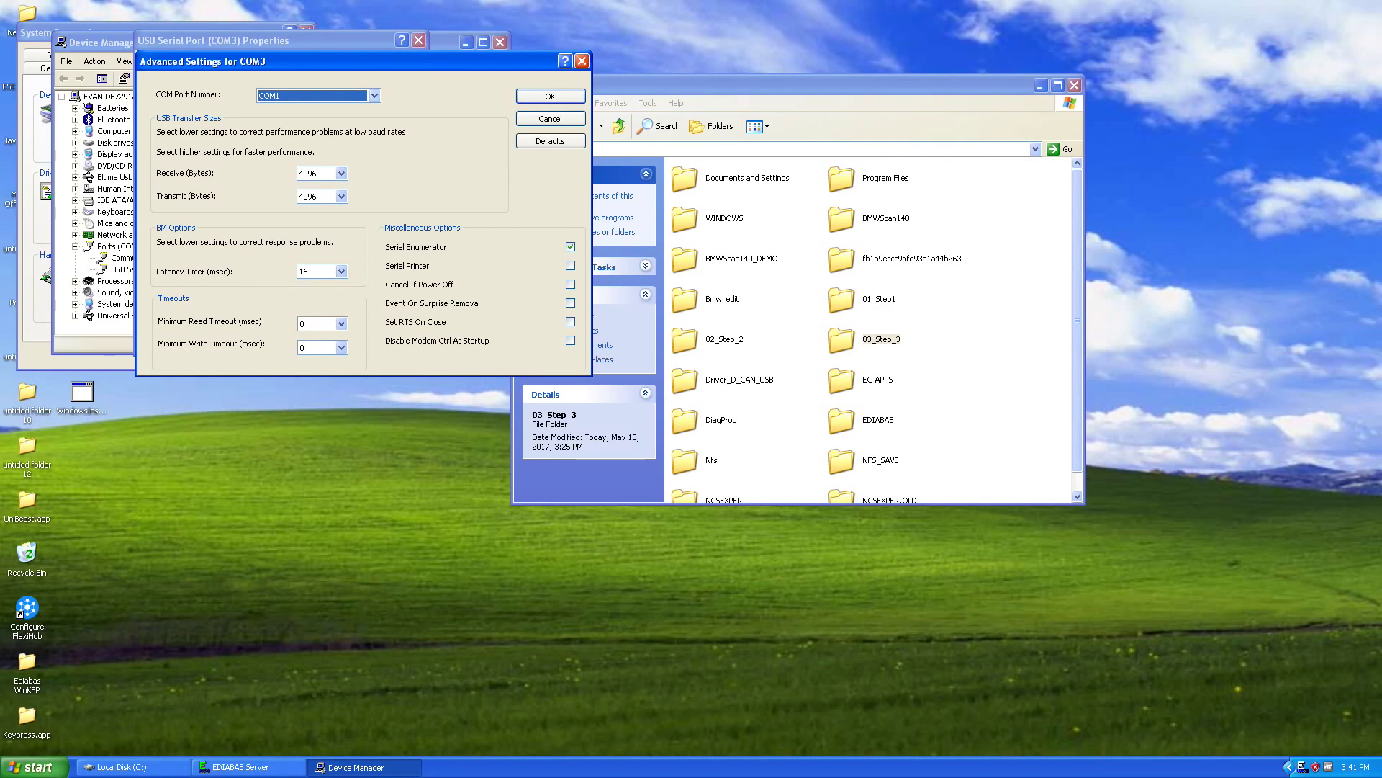
# Set the latency timer to 1 msec and apply the USB serial port's advanced settings and properties.
pyautogui.click(342, 271)
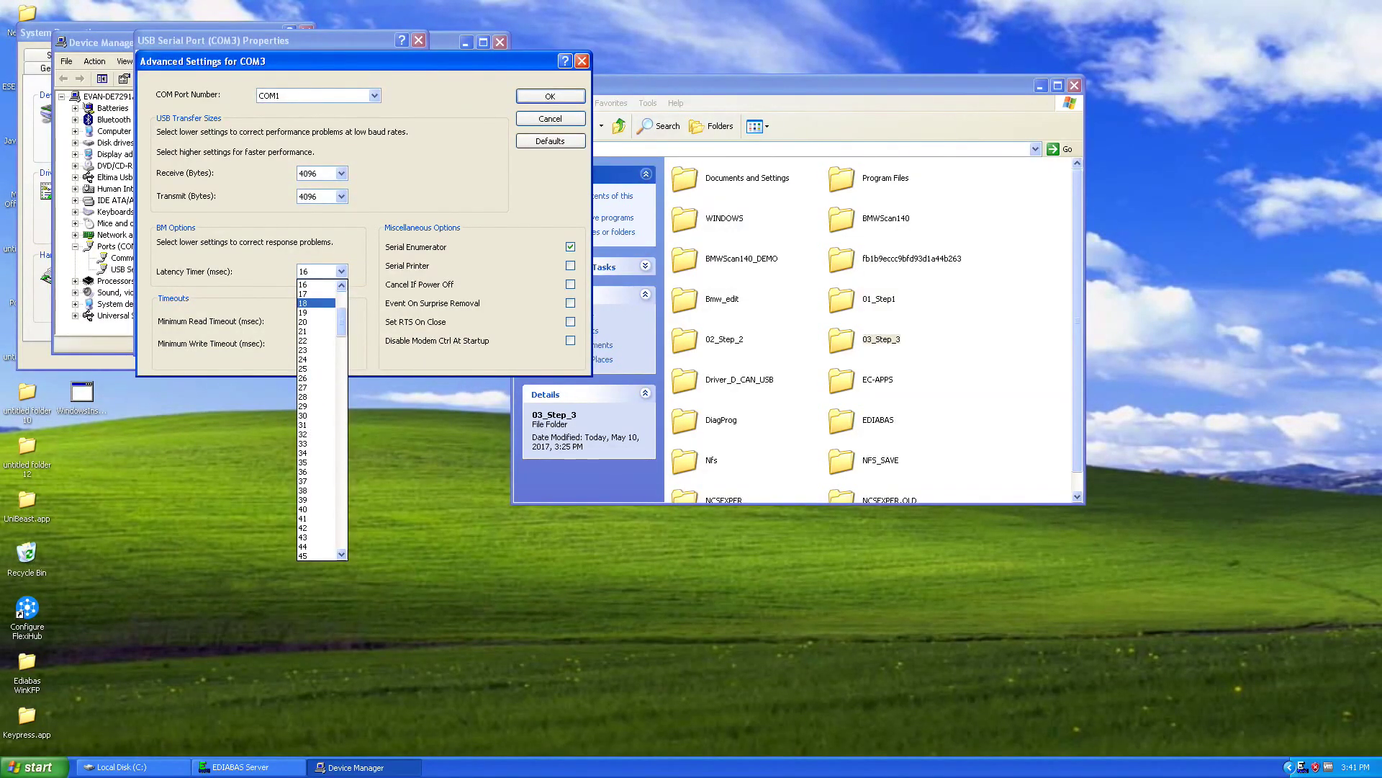
pyautogui.scroll(5, 317, 303)
pyautogui.click(316, 285)
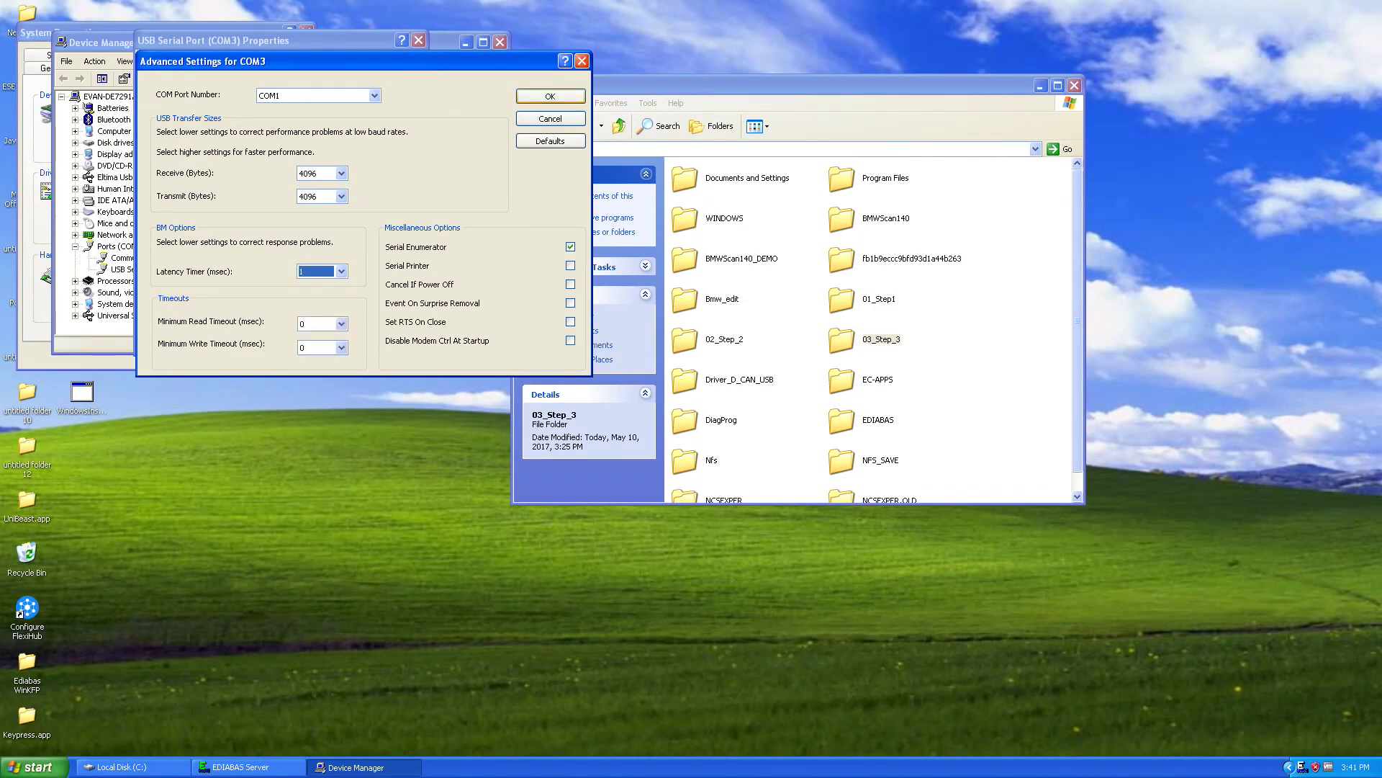
pyautogui.click(550, 97)
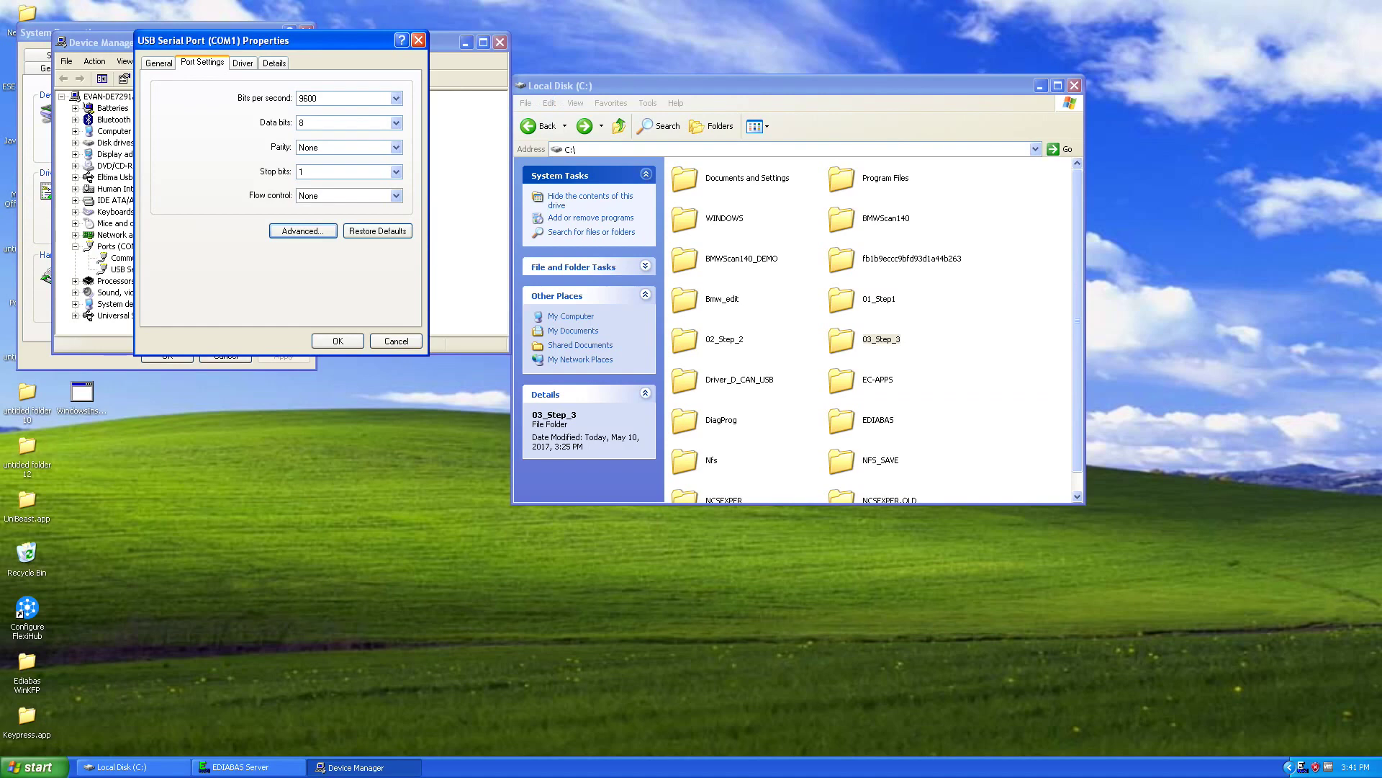
pyautogui.press('Return')
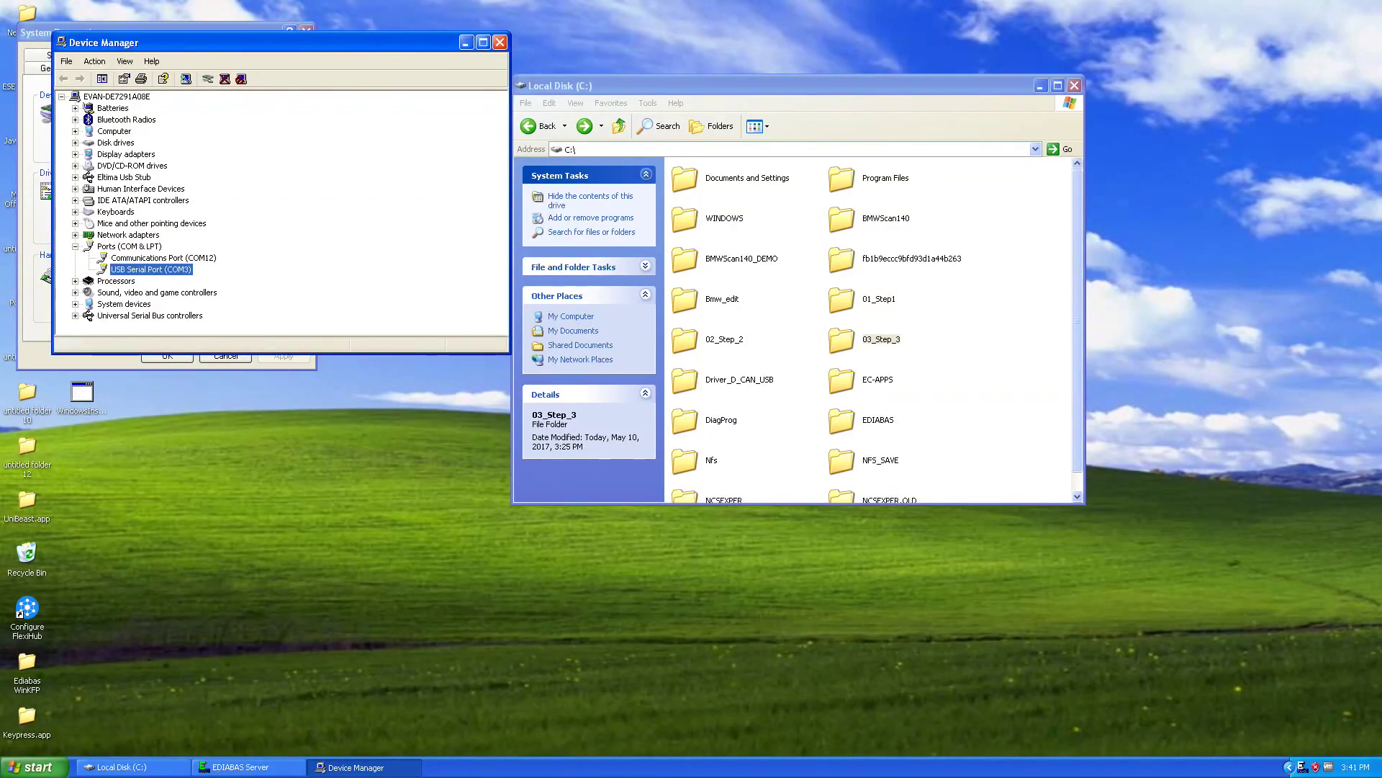
# Check the COM port number options in Communications Port (COM12)'s advanced settings and close its properties without changes.
pyautogui.click(163, 257)
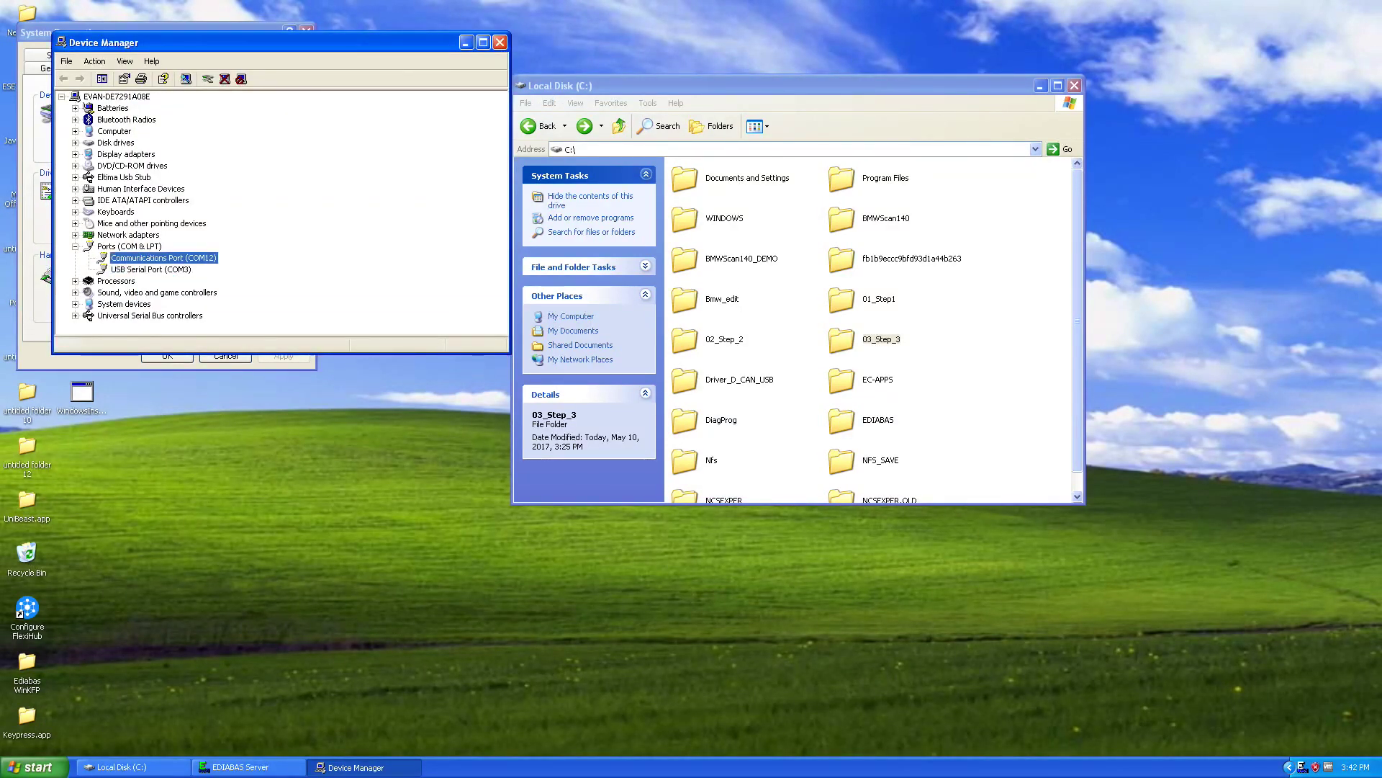
pyautogui.rightClick(204, 257)
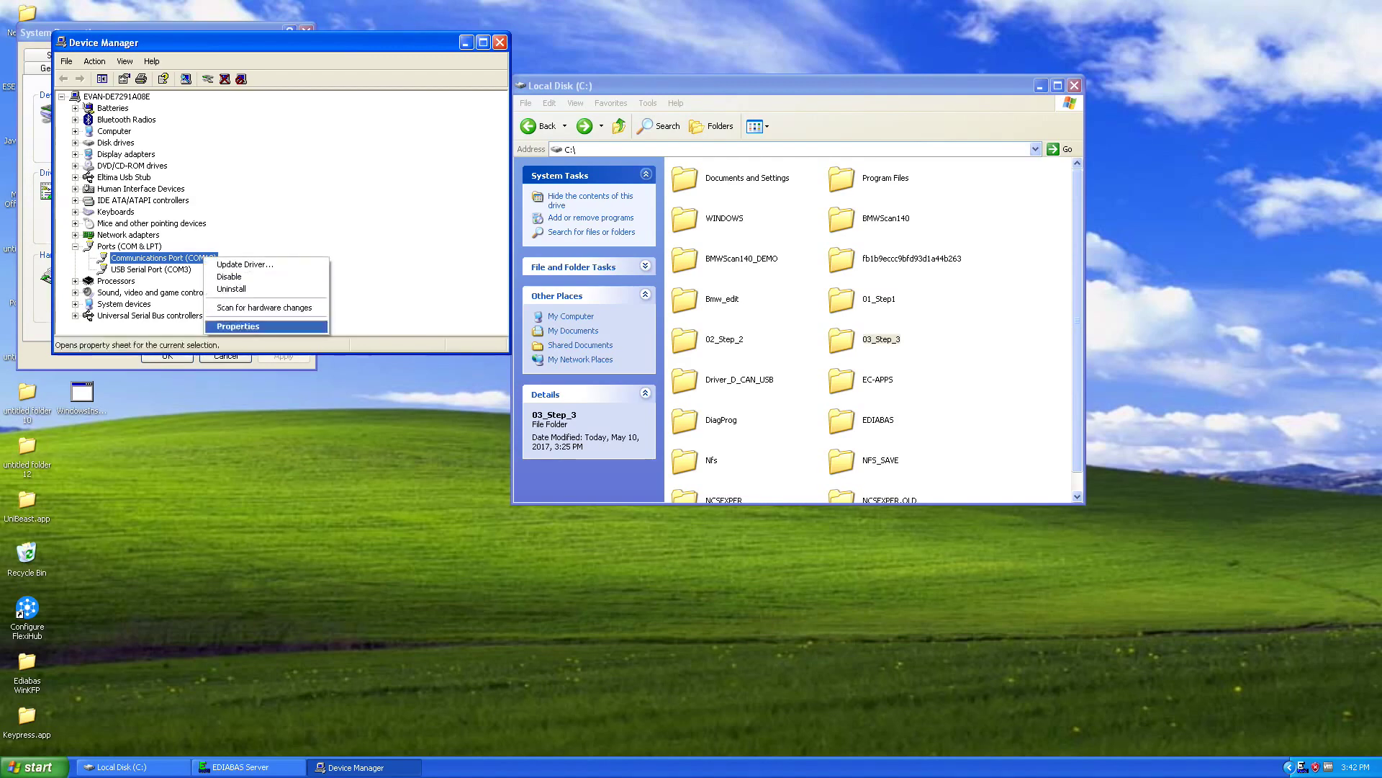
pyautogui.click(238, 326)
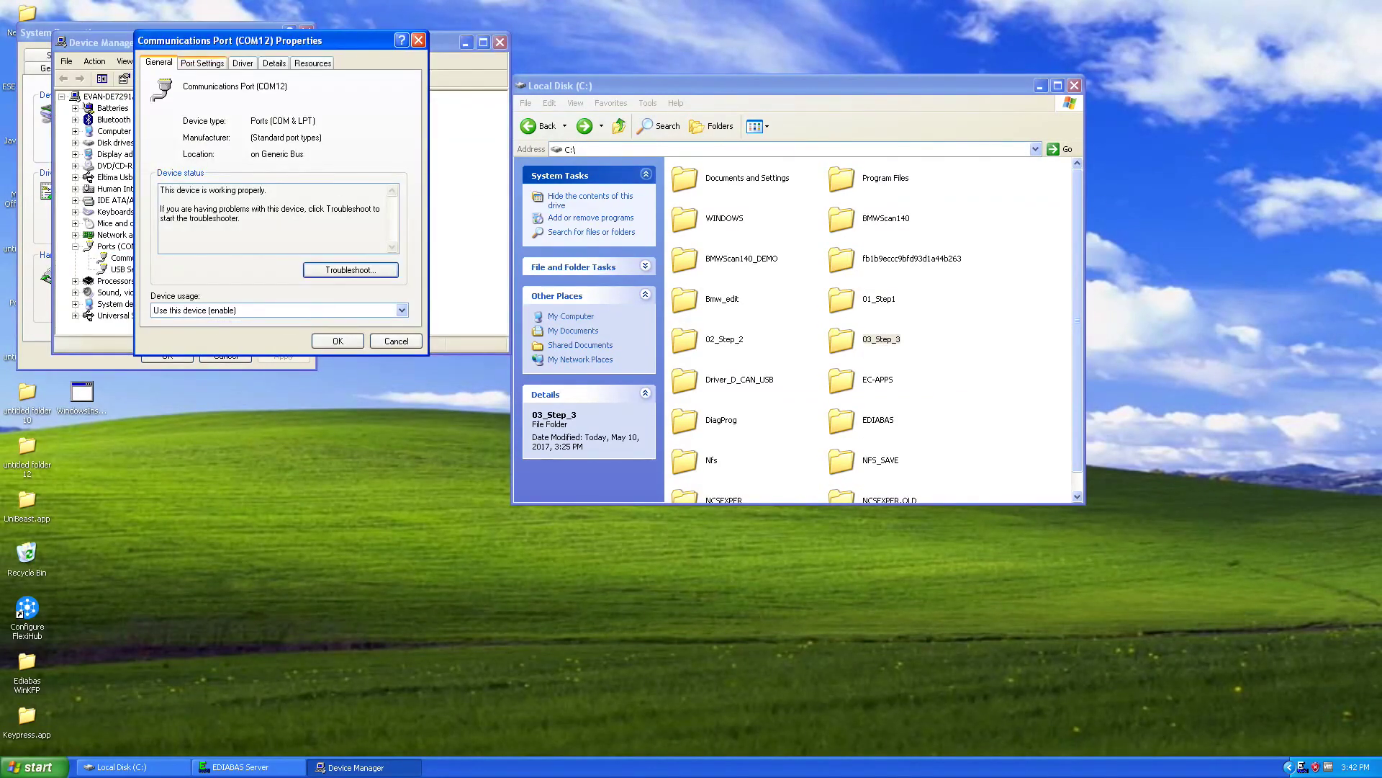
pyautogui.click(203, 62)
pyautogui.click(303, 230)
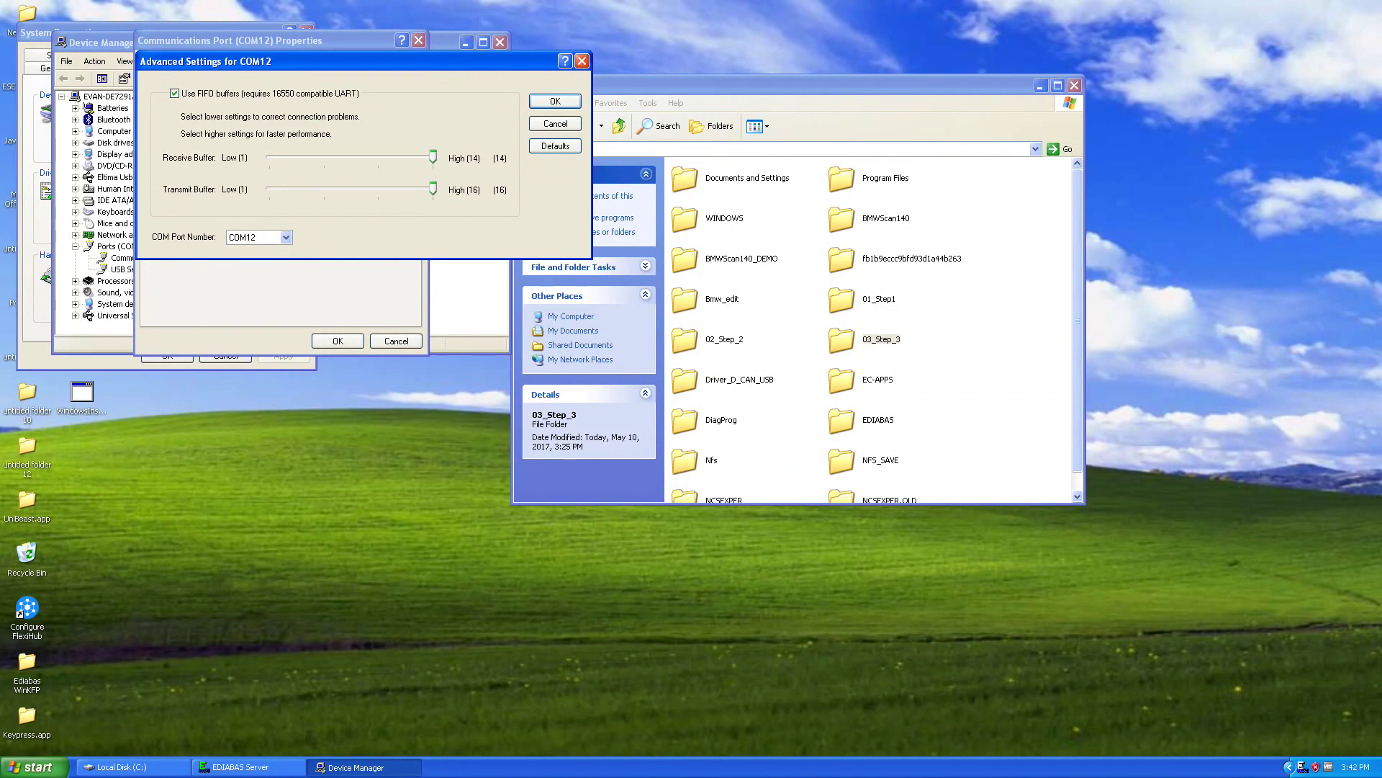
pyautogui.click(286, 237)
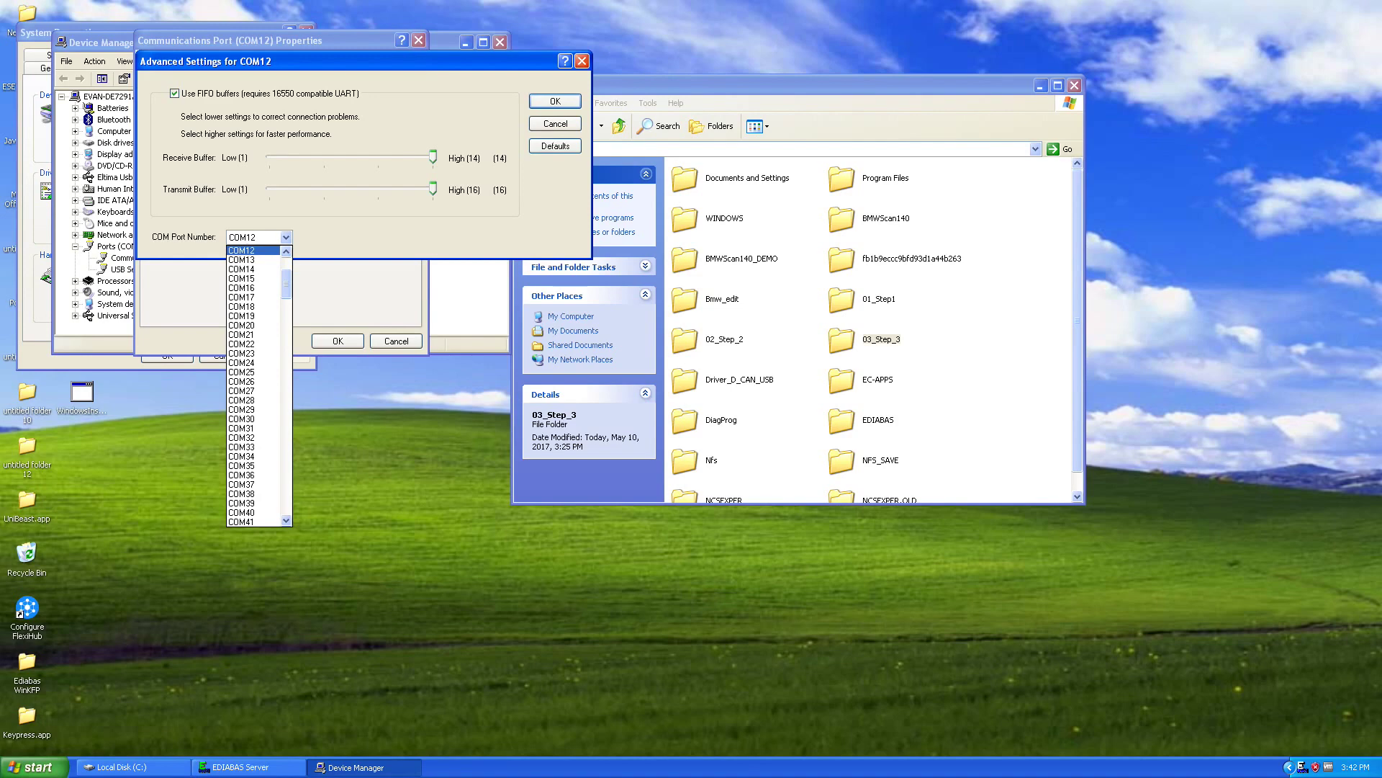
pyautogui.click(581, 61)
pyautogui.click(582, 61)
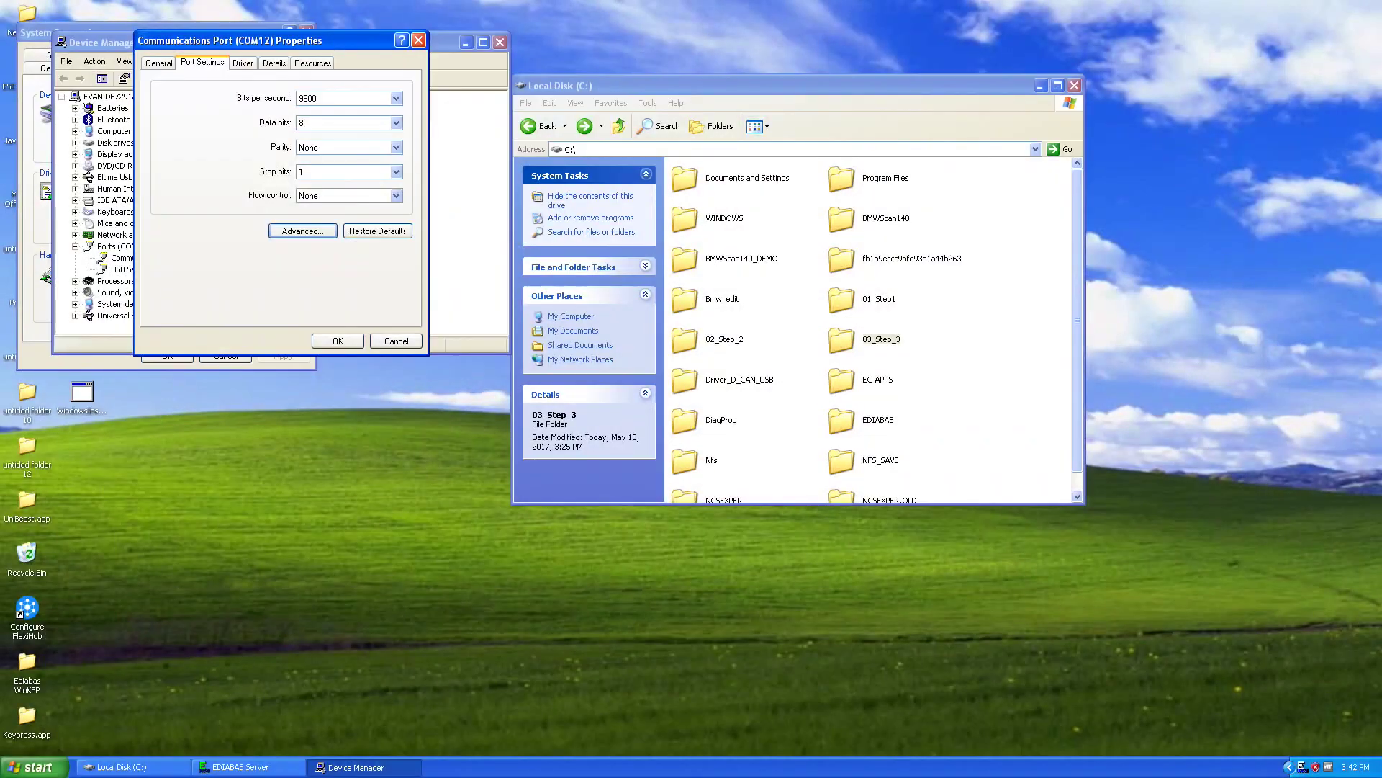
pyautogui.click(418, 40)
# Reopen the USB Serial Port's advanced settings to check the COM port number and latency timer, and cancel both dialogs.
pyautogui.click(152, 269)
pyautogui.rightClick(162, 269)
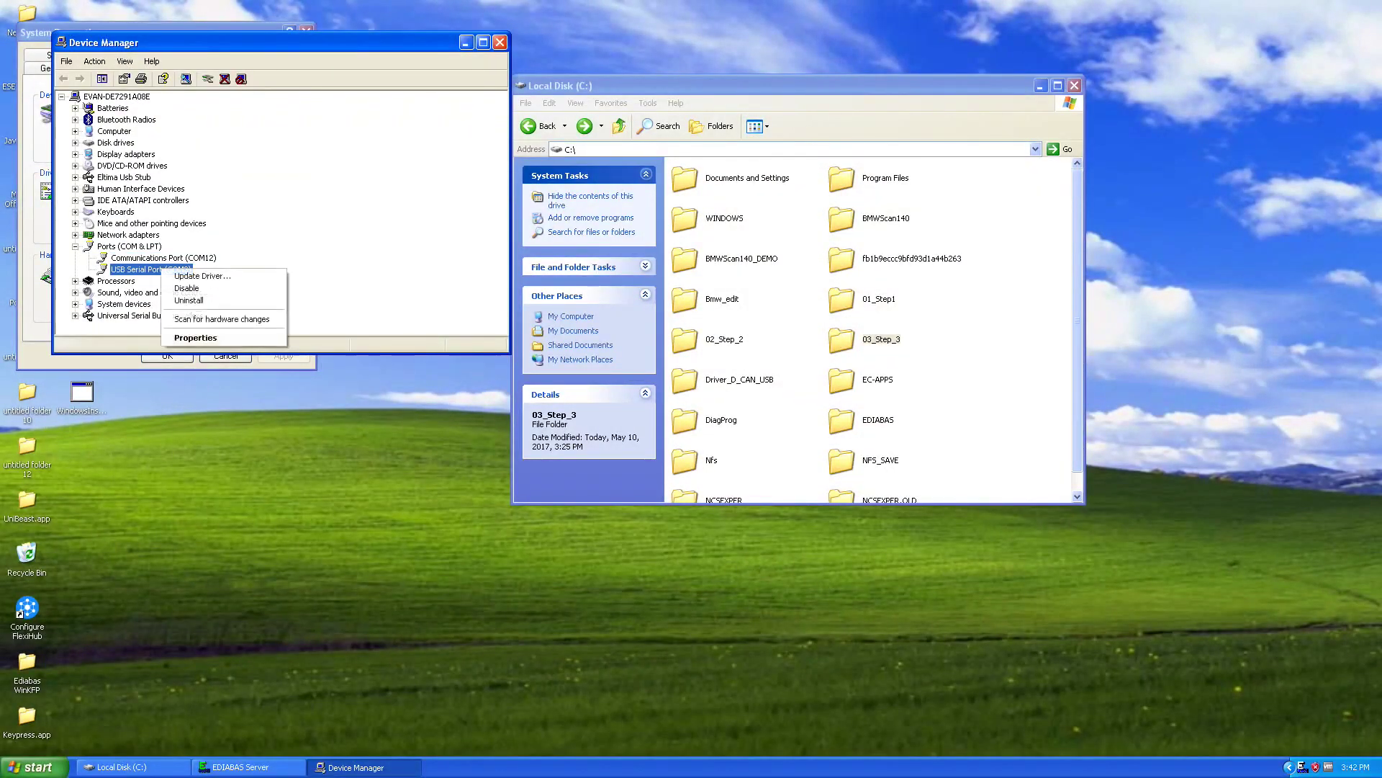
pyautogui.click(195, 337)
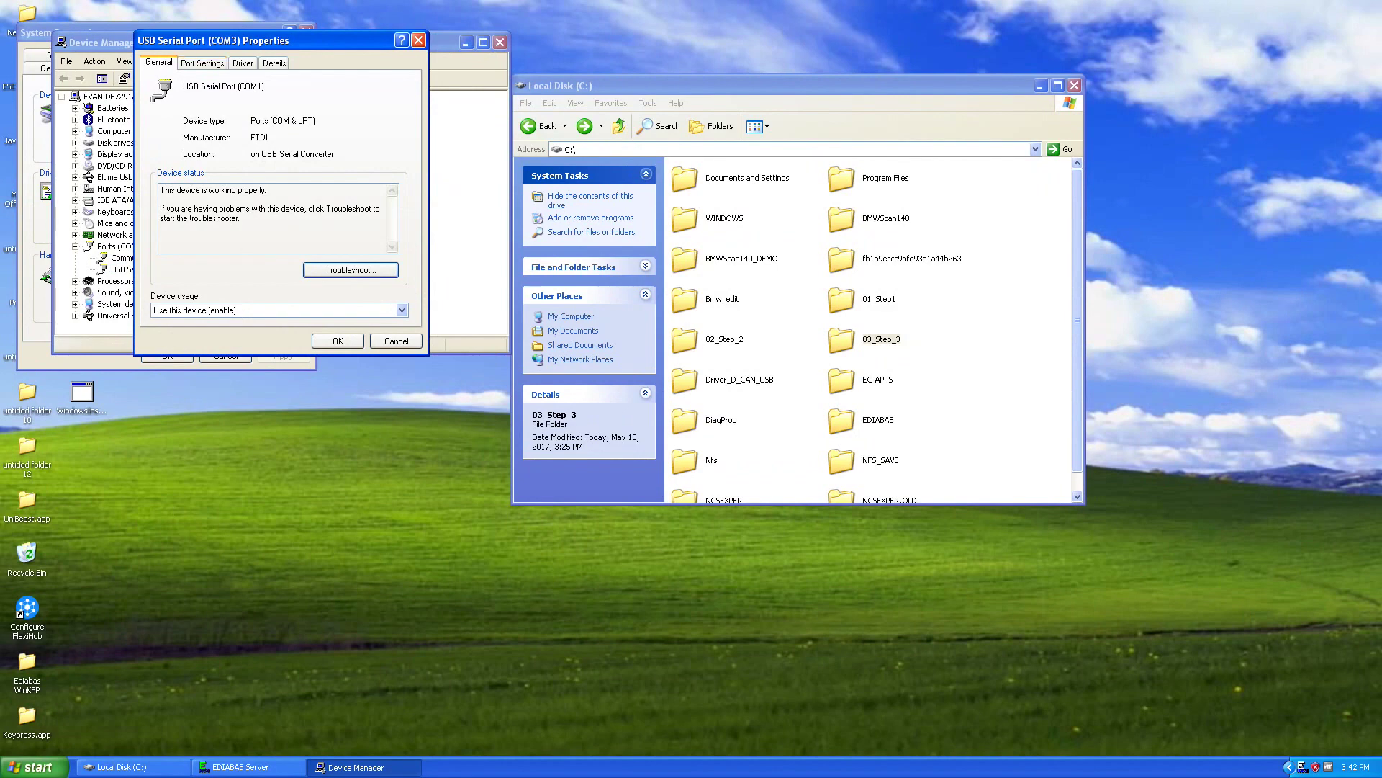
pyautogui.click(202, 63)
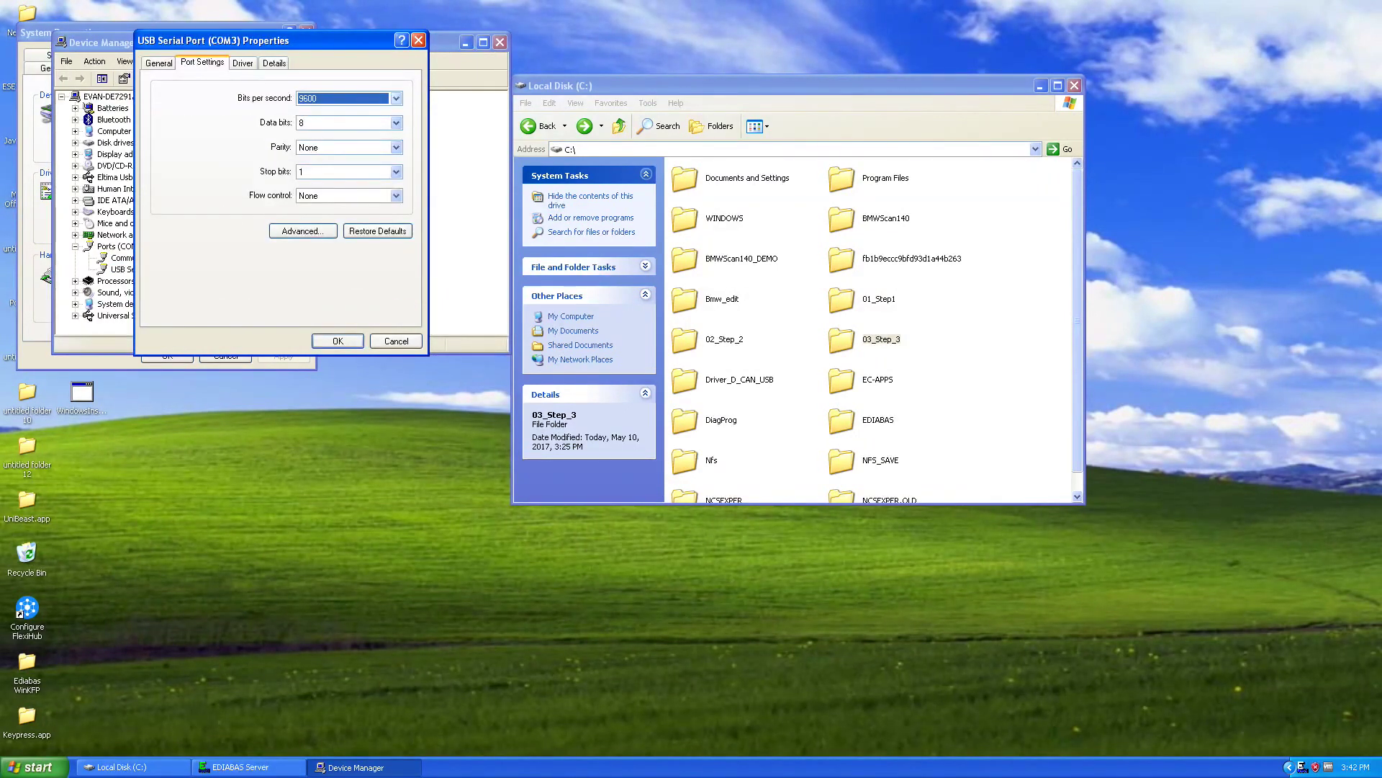
pyautogui.click(302, 230)
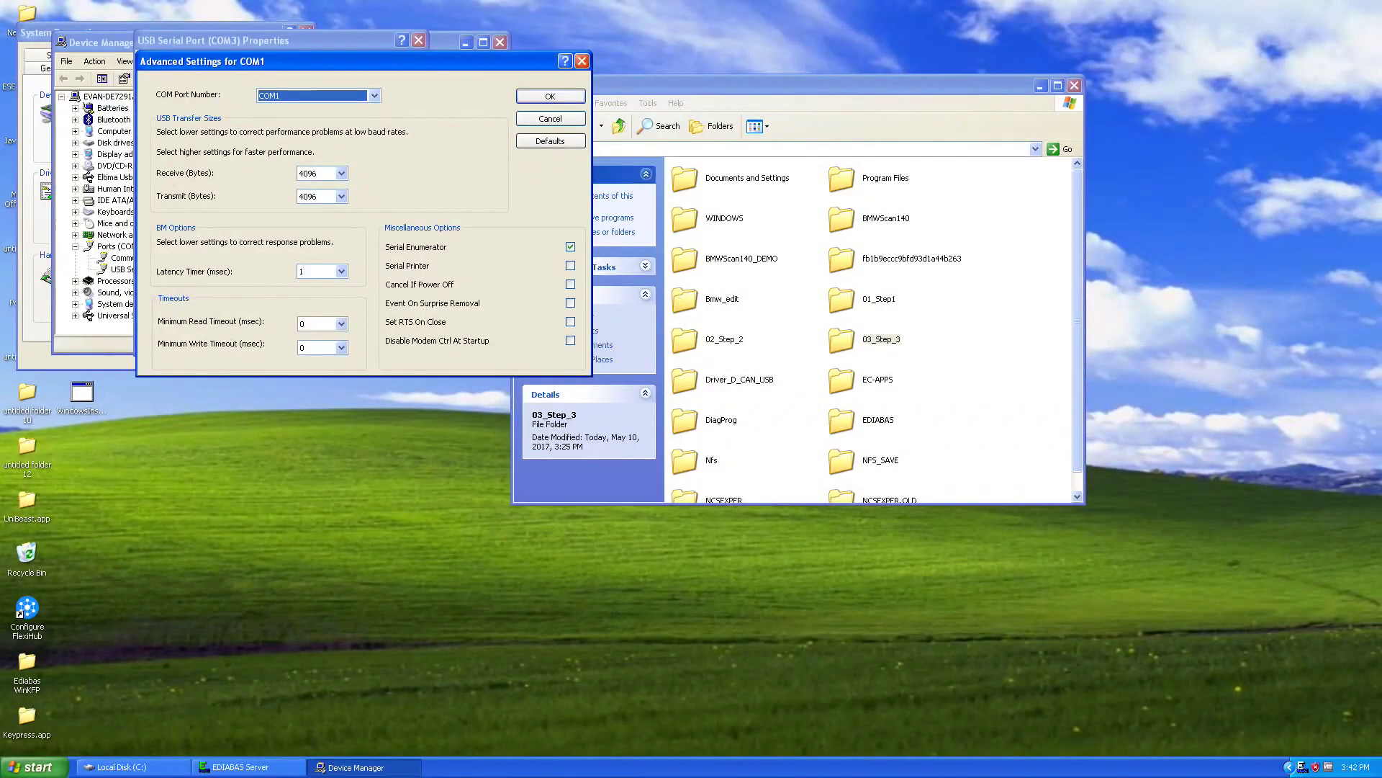
pyautogui.click(373, 95)
pyautogui.click(312, 108)
pyautogui.click(549, 118)
pyautogui.click(395, 341)
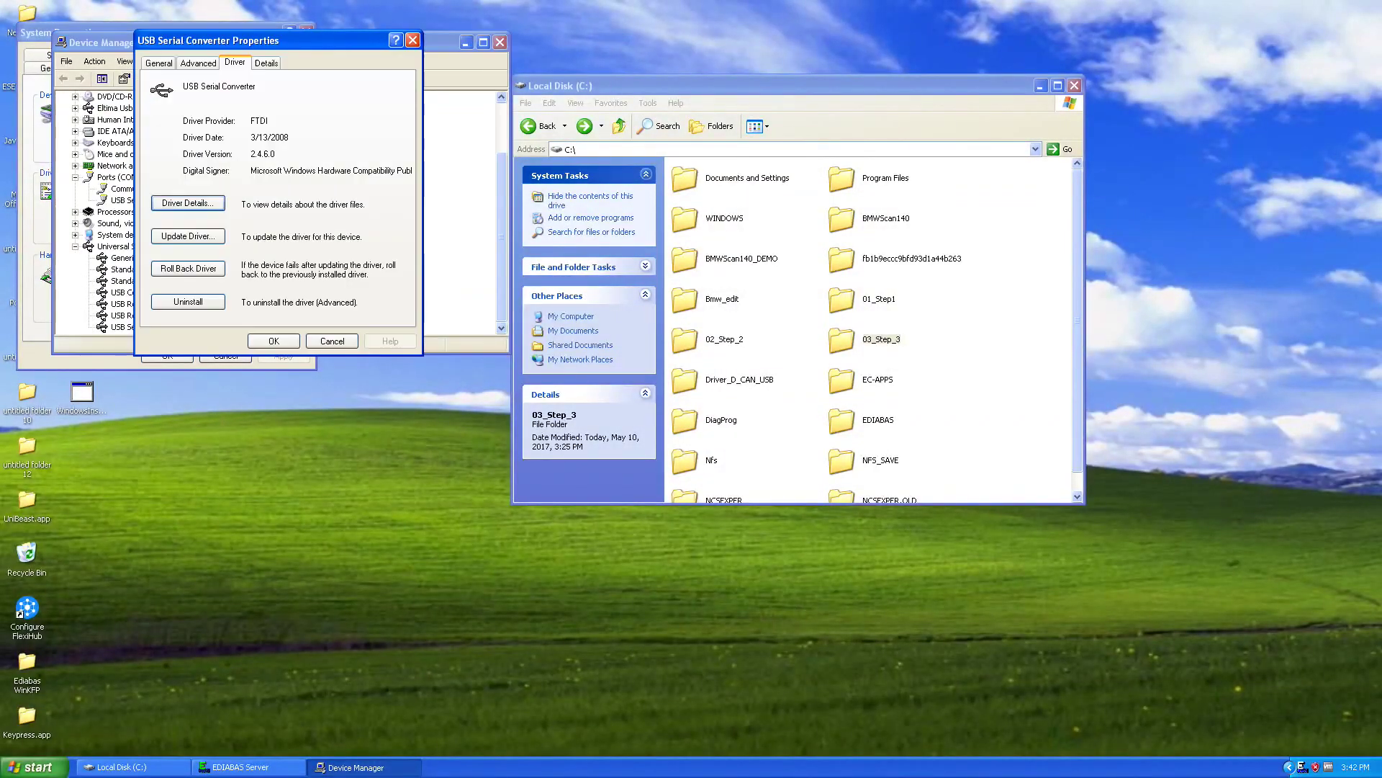
# View the details of the USB Serial Converter, and close its properties, Device Manager and System Properties.
pyautogui.click(266, 63)
pyautogui.press('Return')
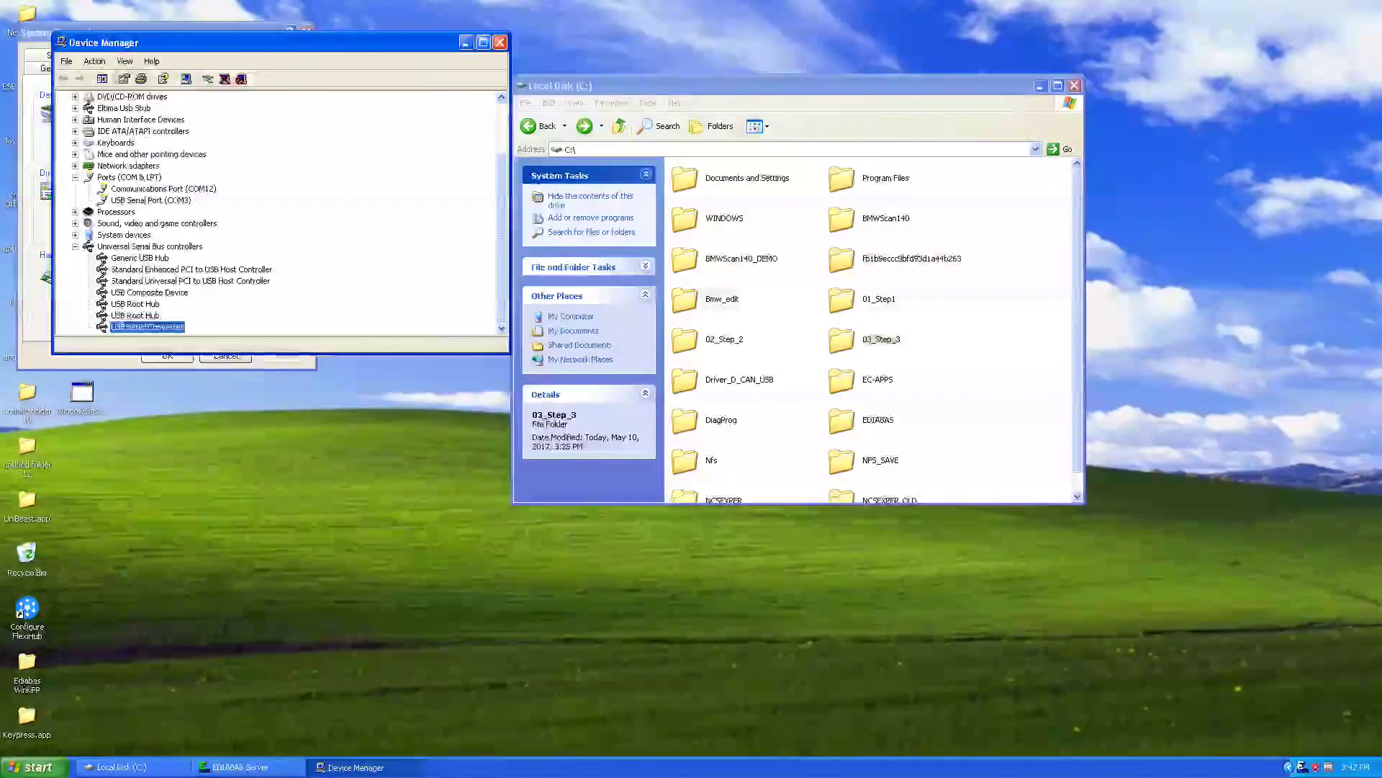
pyautogui.hotkey('alt', 'F4')
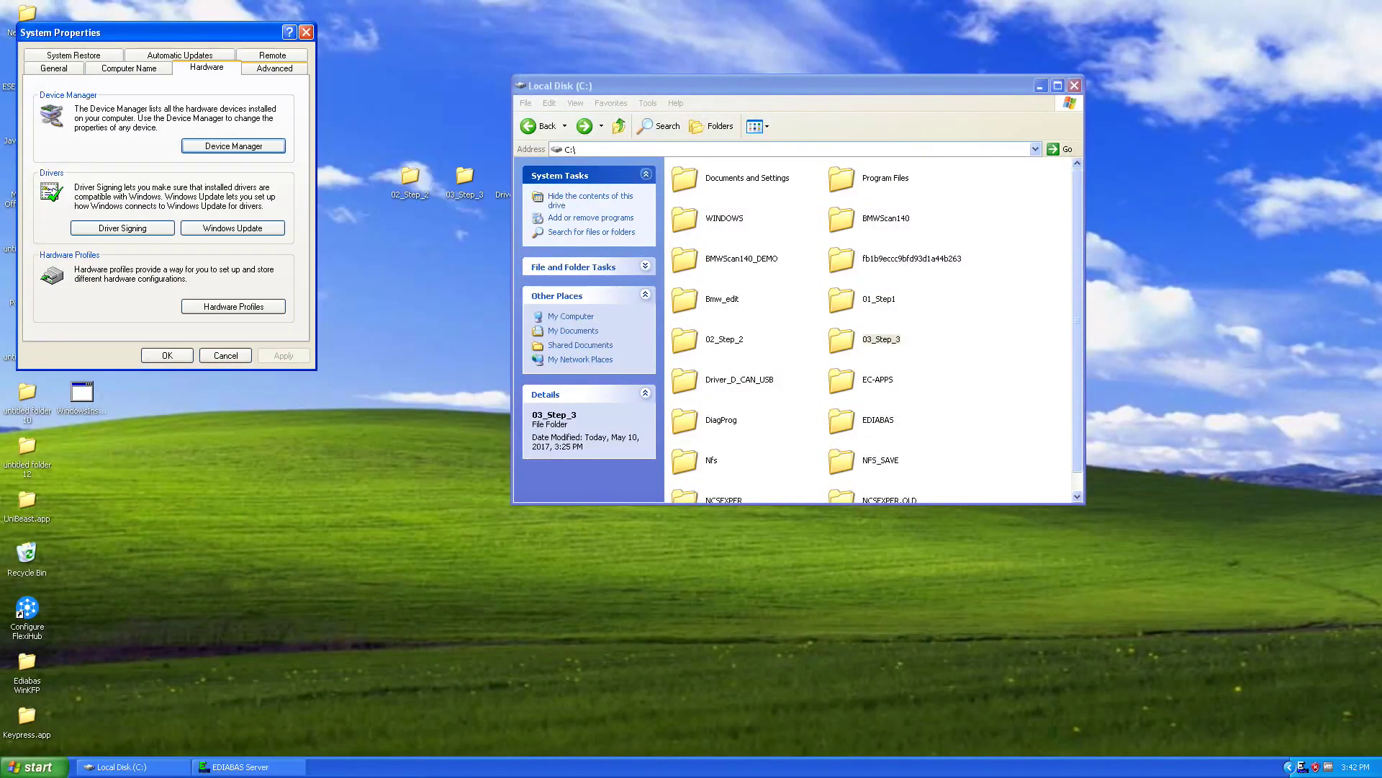
pyautogui.press('Return')
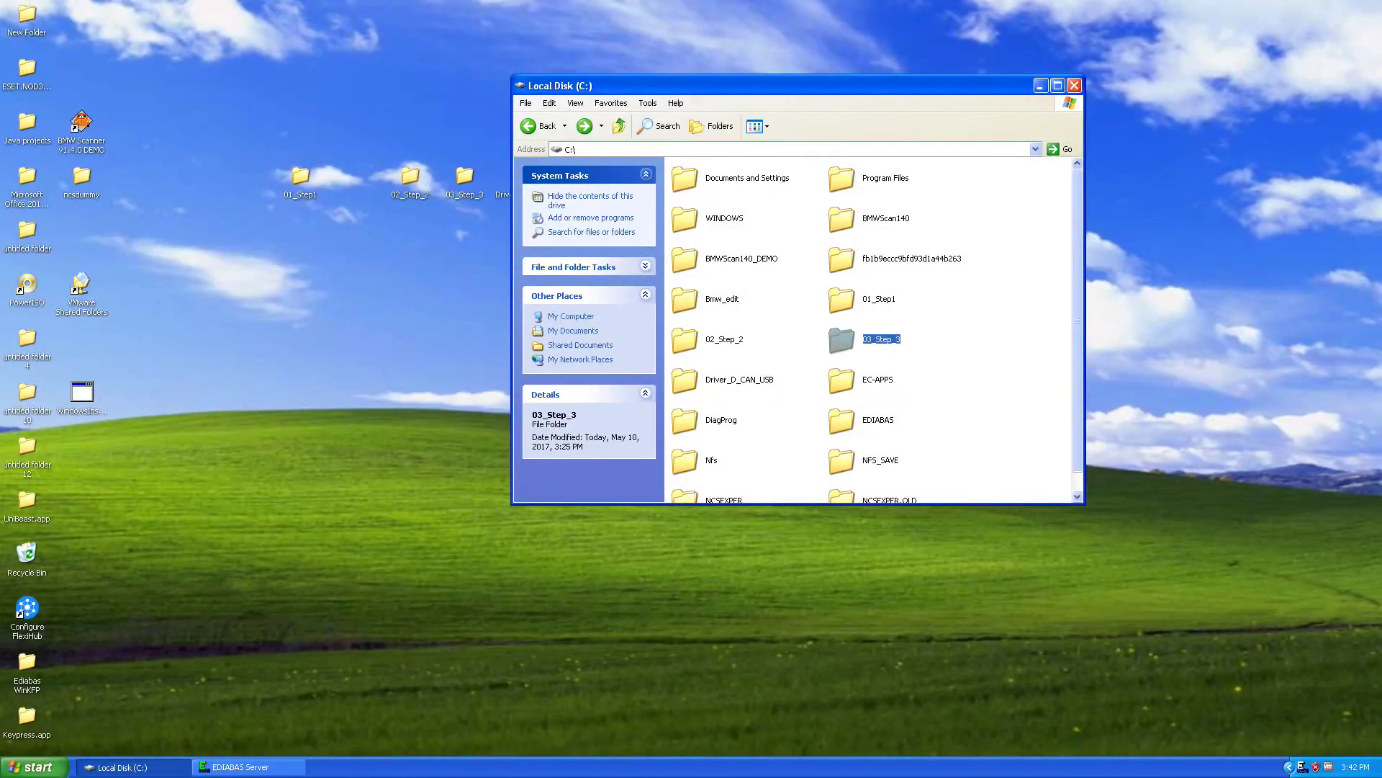
# Run OBDSetup from the C:\Driver_D_CAN_USB folder and dismiss its console window.
pyautogui.moveTo(774, 85); pyautogui.dragTo(690, 83)
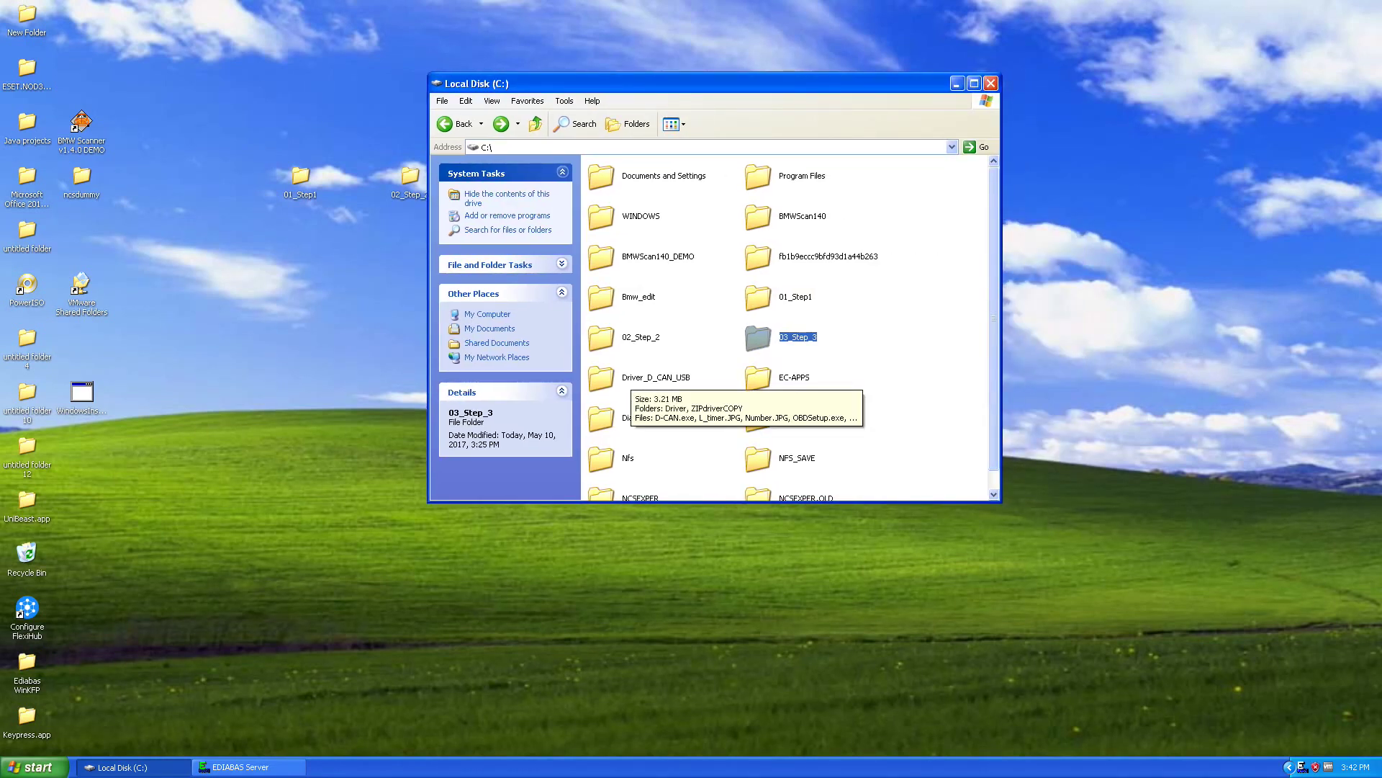
pyautogui.doubleClick(637, 377)
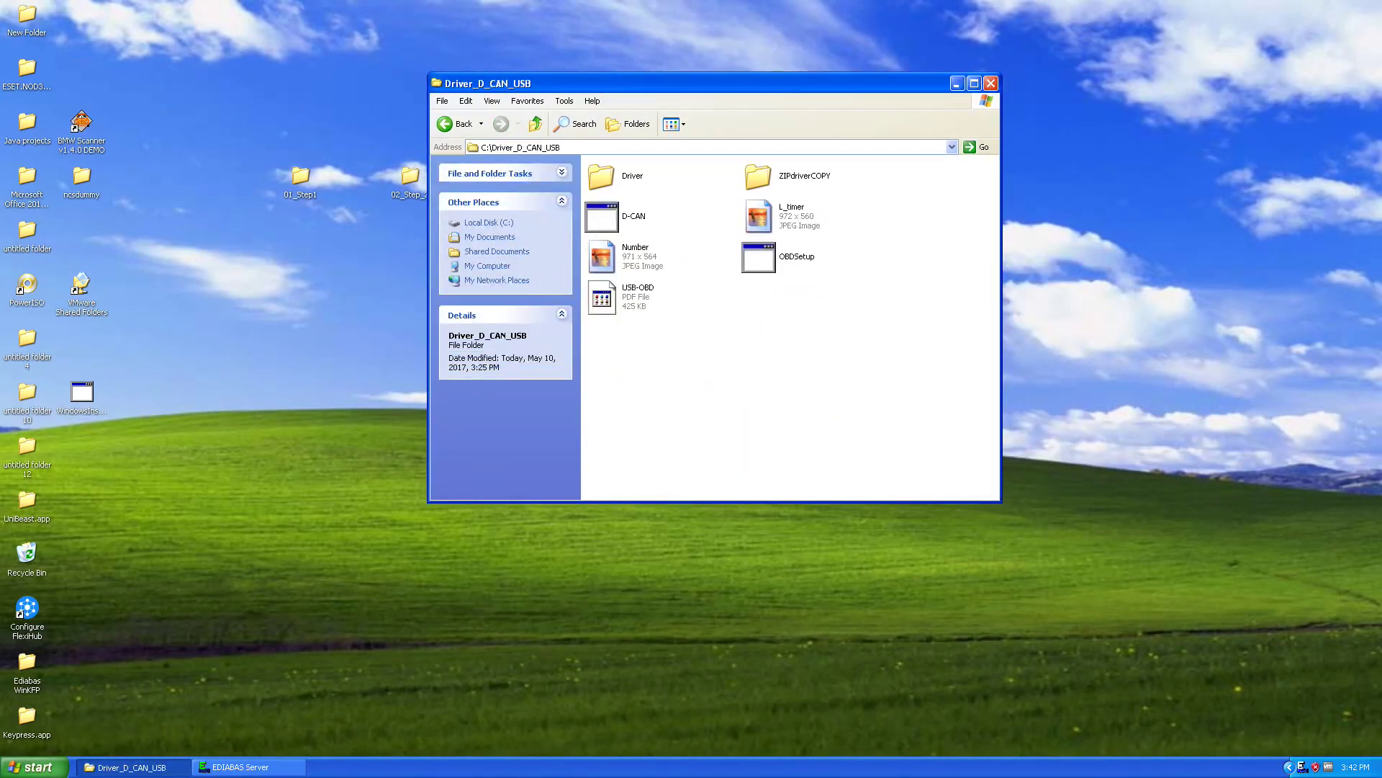
pyautogui.doubleClick(758, 257)
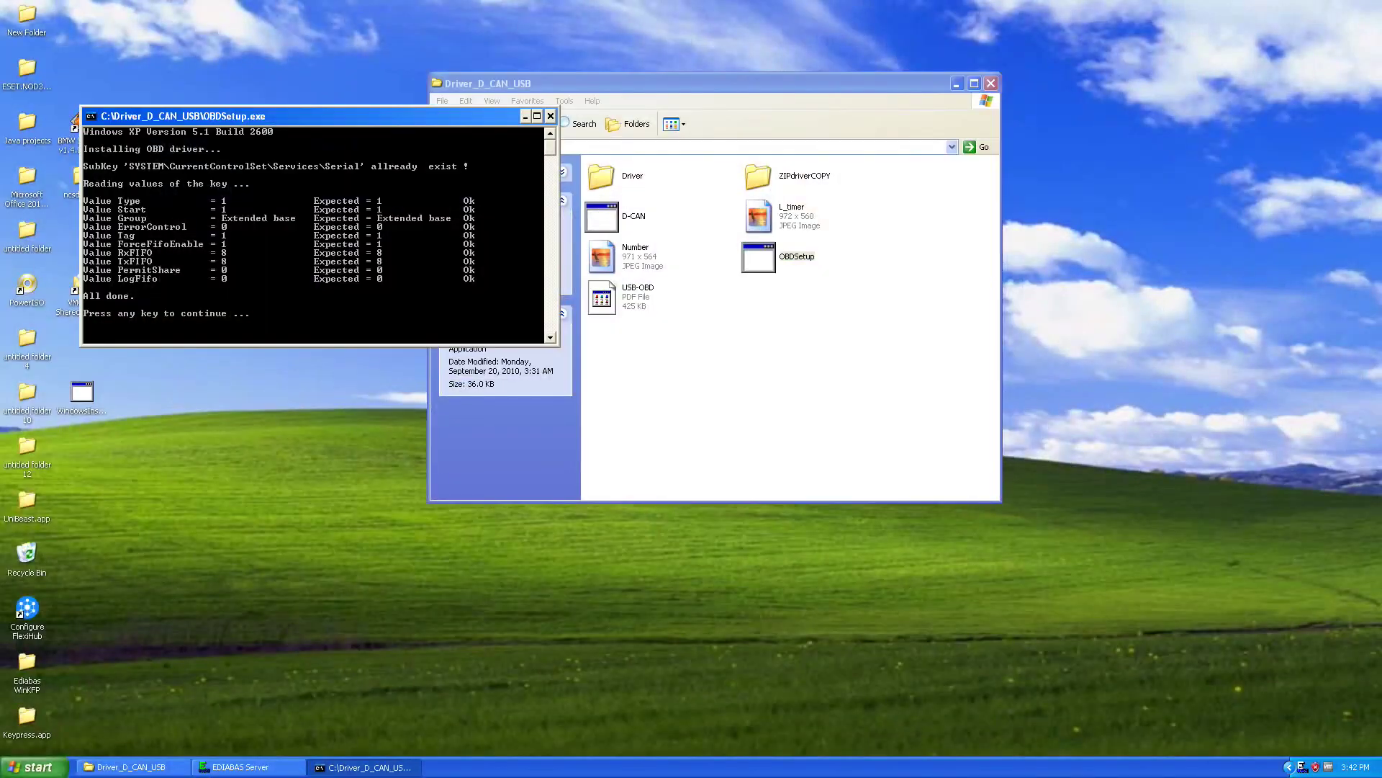
pyautogui.press('Return')
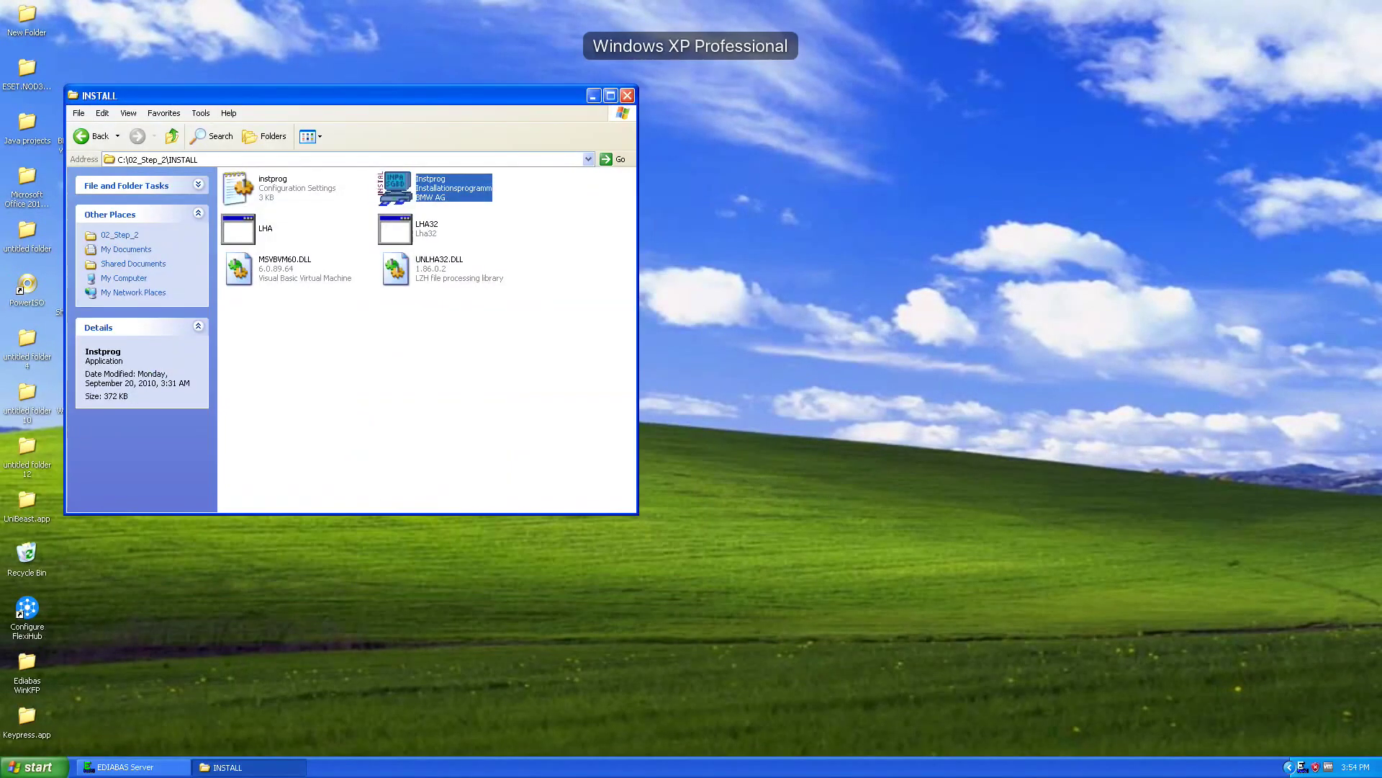
# Close the INSTALL folder window and launch INPA (_.IPO) from the EDIABAS INPA ELDI NCS NFS program group.
pyautogui.click(627, 95)
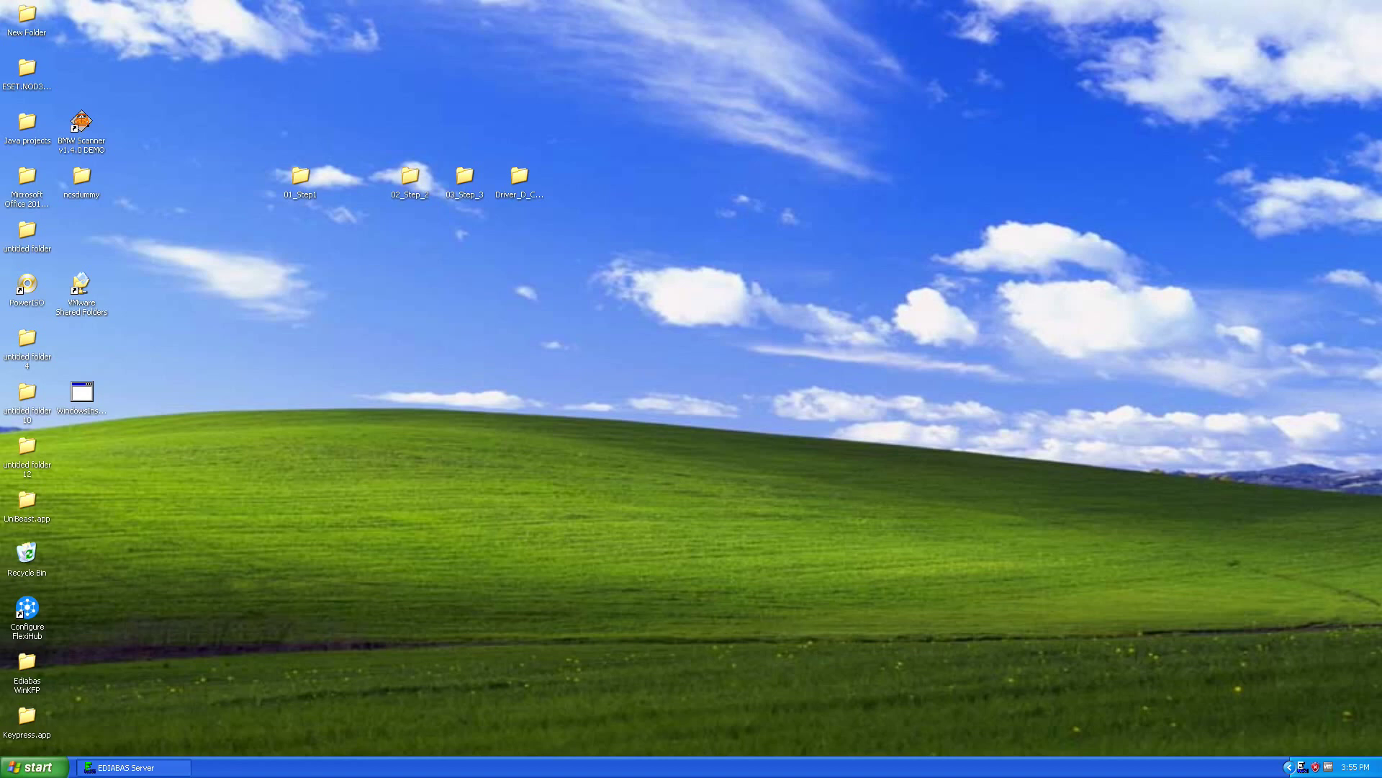
pyautogui.click(34, 767)
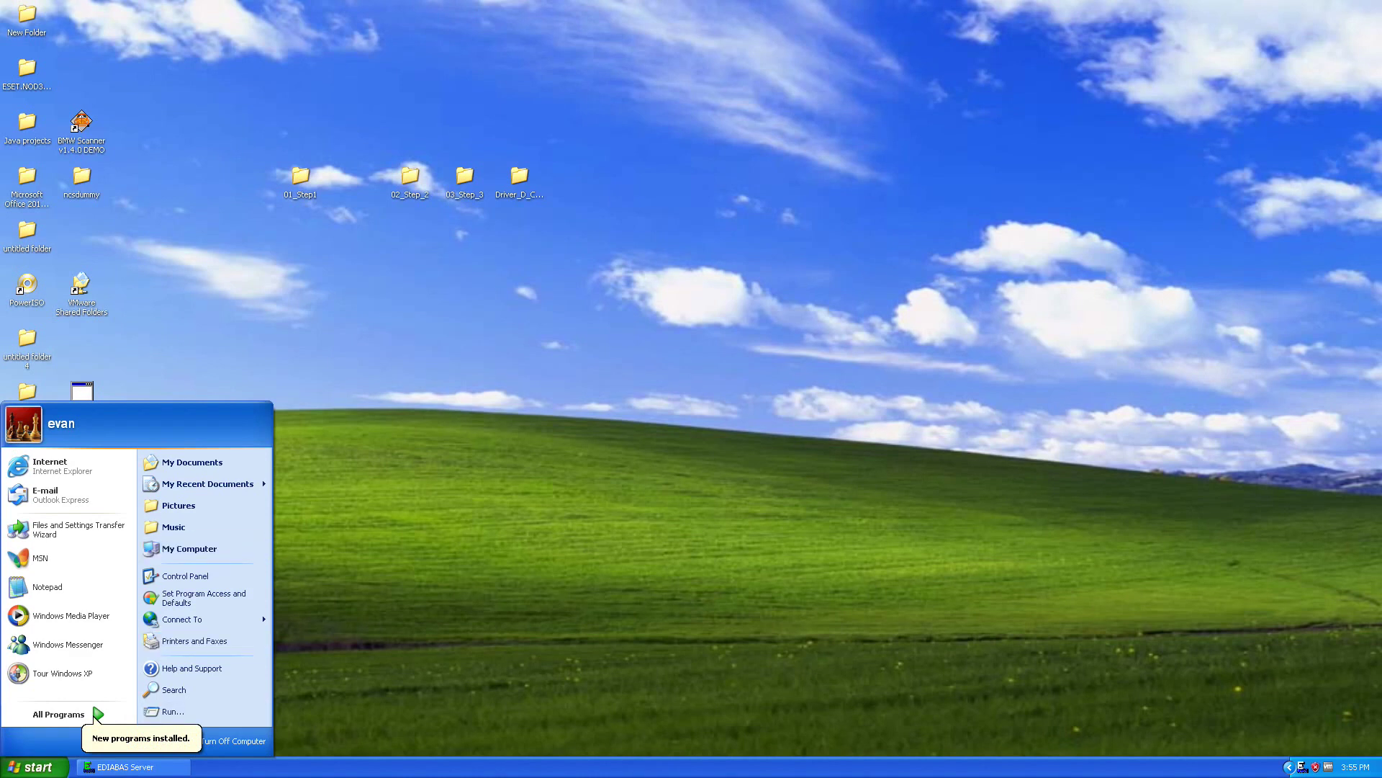
pyautogui.moveTo(58, 714)
pyautogui.moveTo(180, 715)
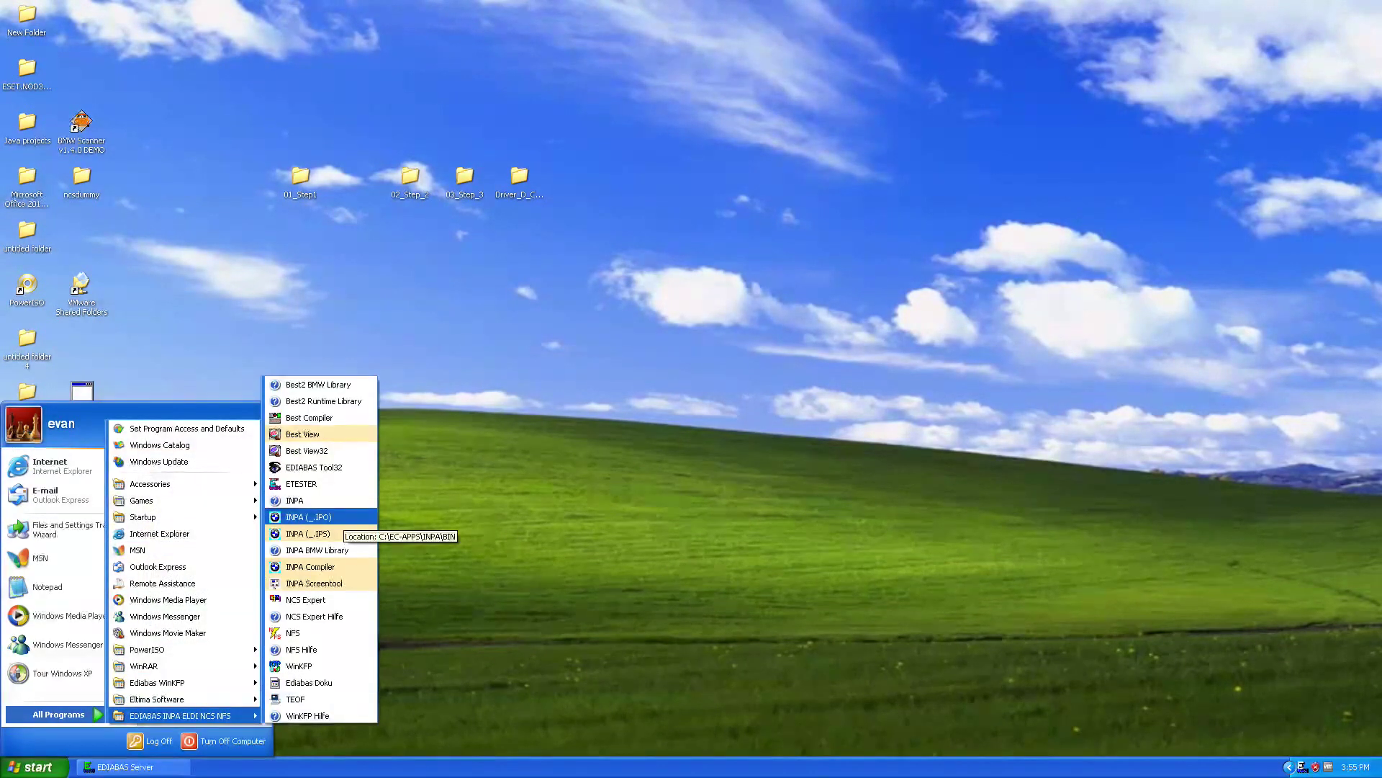
pyautogui.click(308, 517)
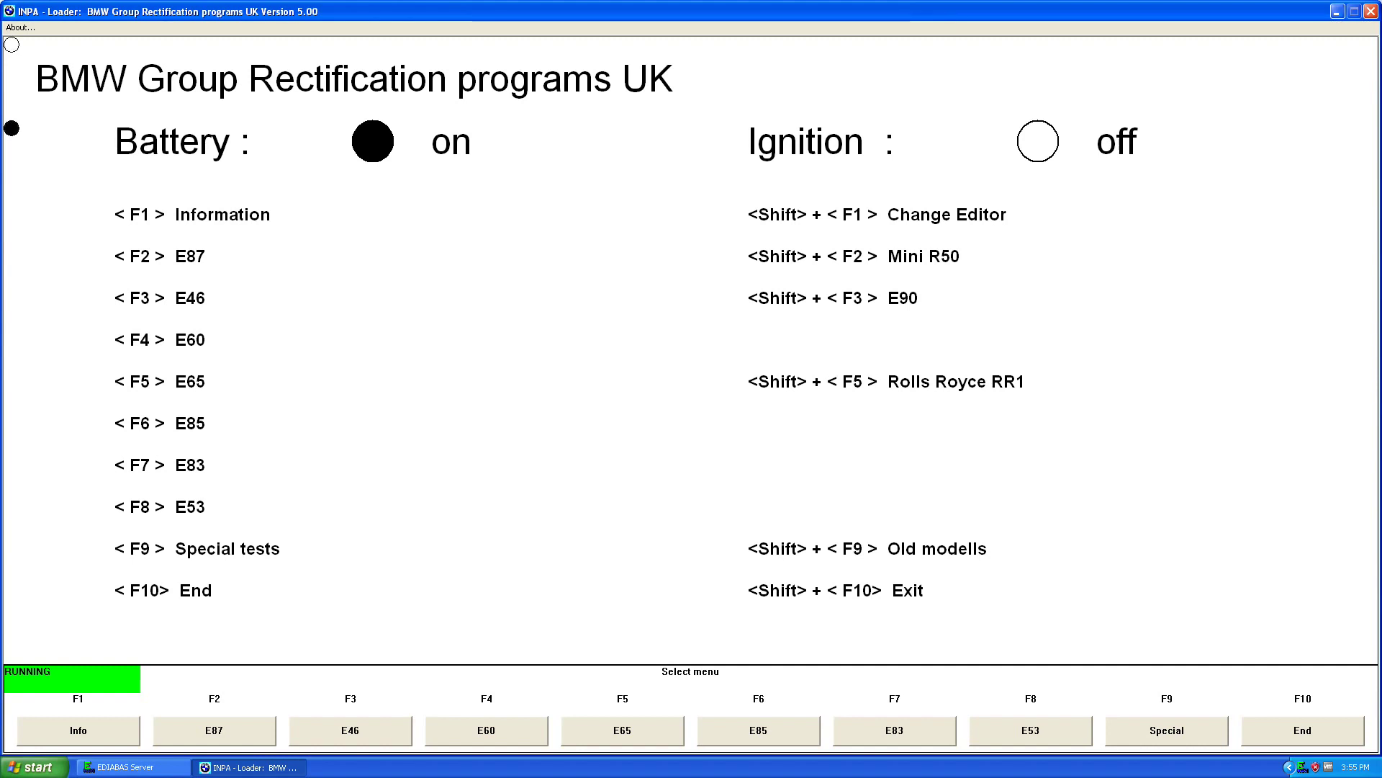
# Load the E46 engine script MS 43.0 for M54 and dismiss the interface error dialogs to reach its main menu.
pyautogui.press('F3')
pyautogui.click(538, 258)
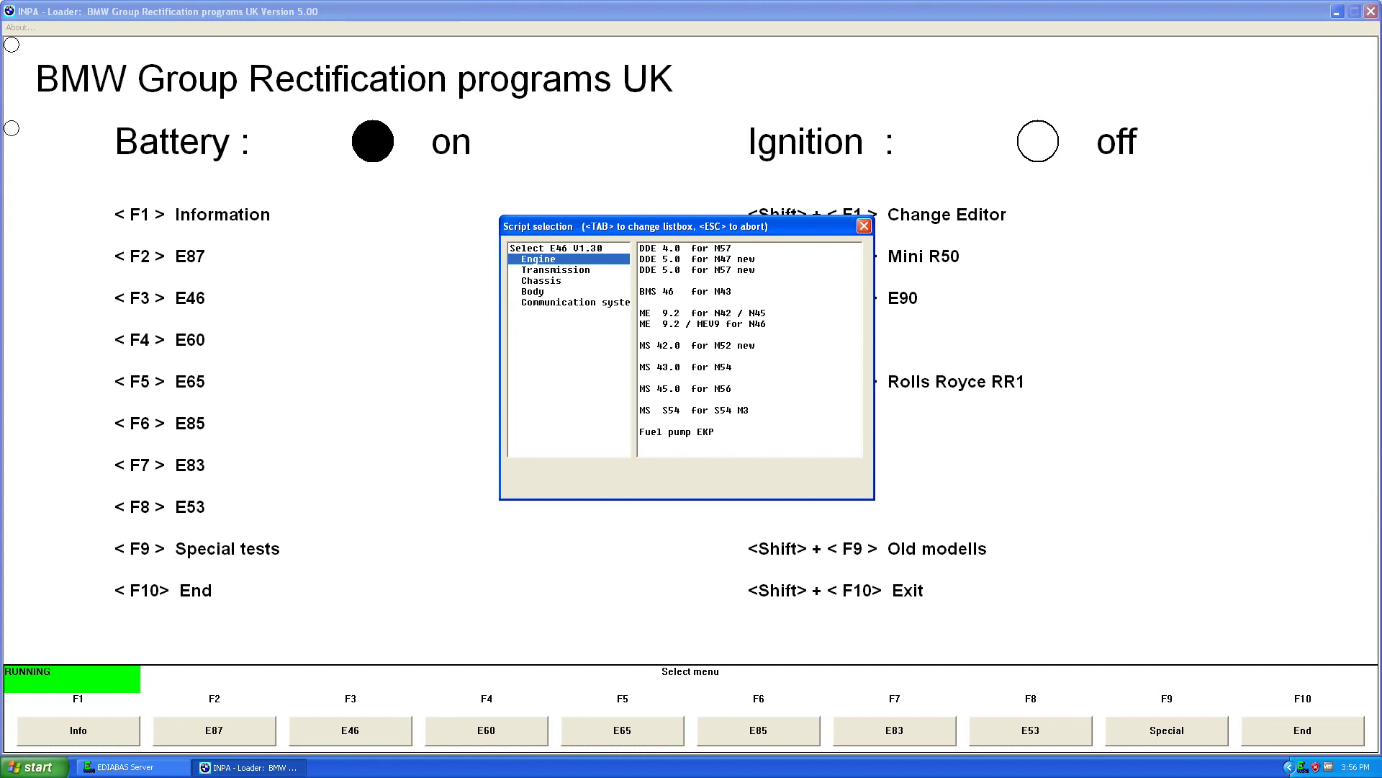
pyautogui.doubleClick(685, 367)
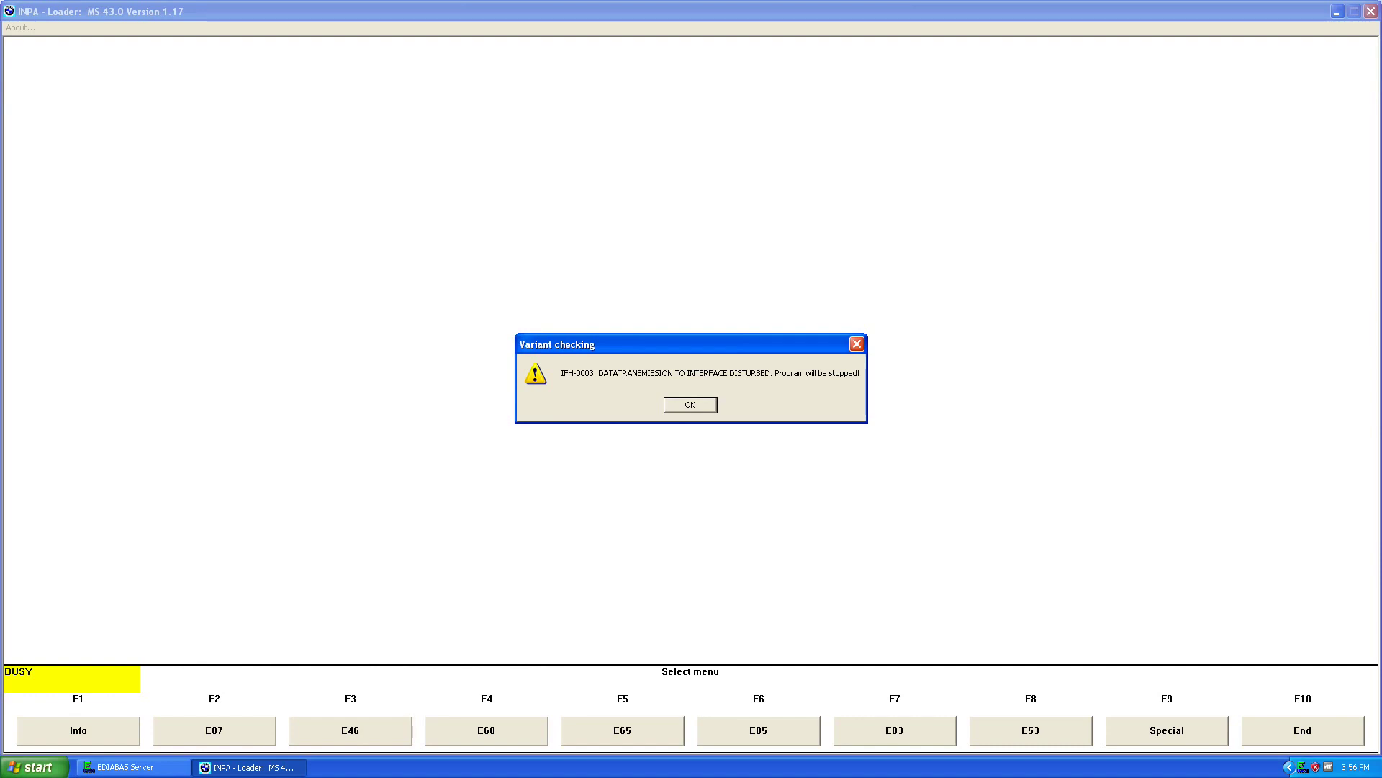
pyautogui.press('Return')
pyautogui.press('Return')
pyautogui.press('Return')
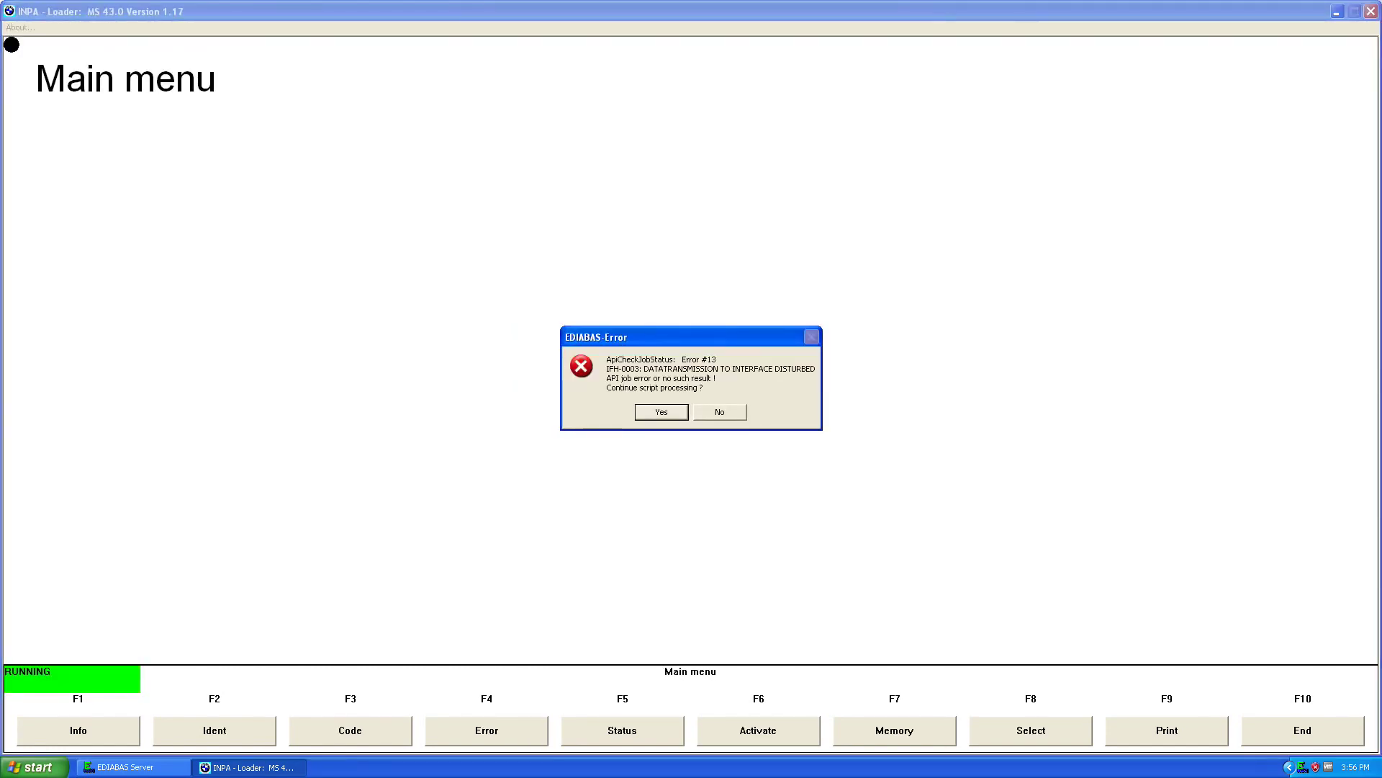
pyautogui.press('Return')
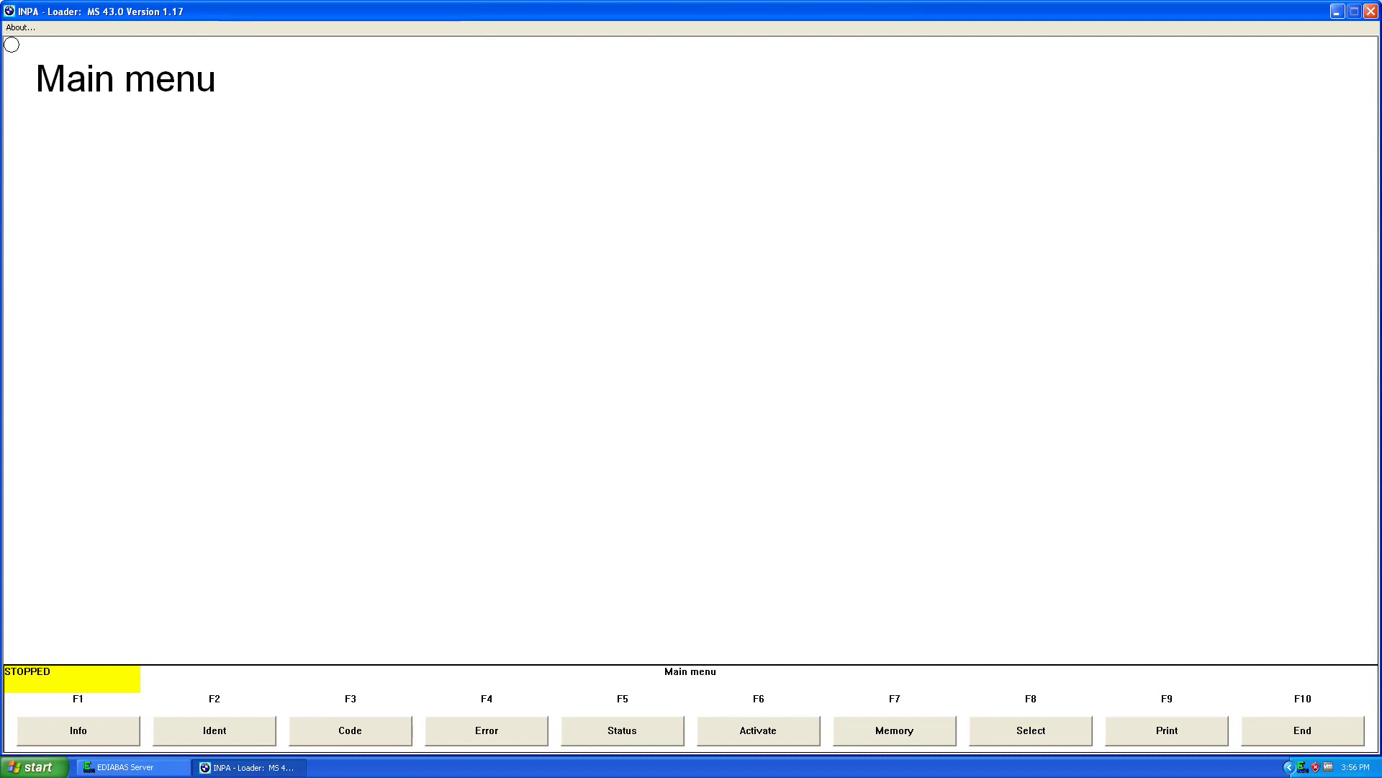
# Read the MS 43.0 error memory and clear it, dismissing the error dialogs along the way.
pyautogui.press('F4')
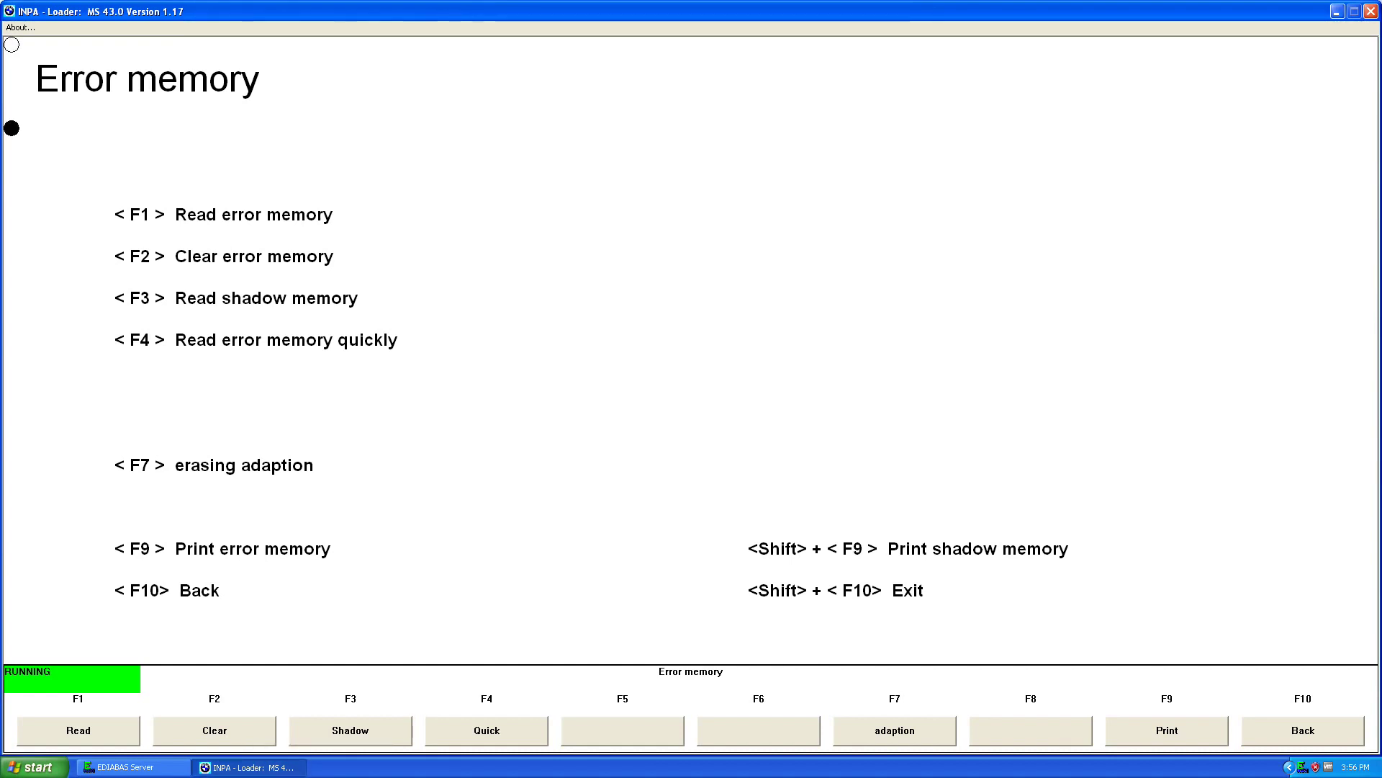
pyautogui.press('F1')
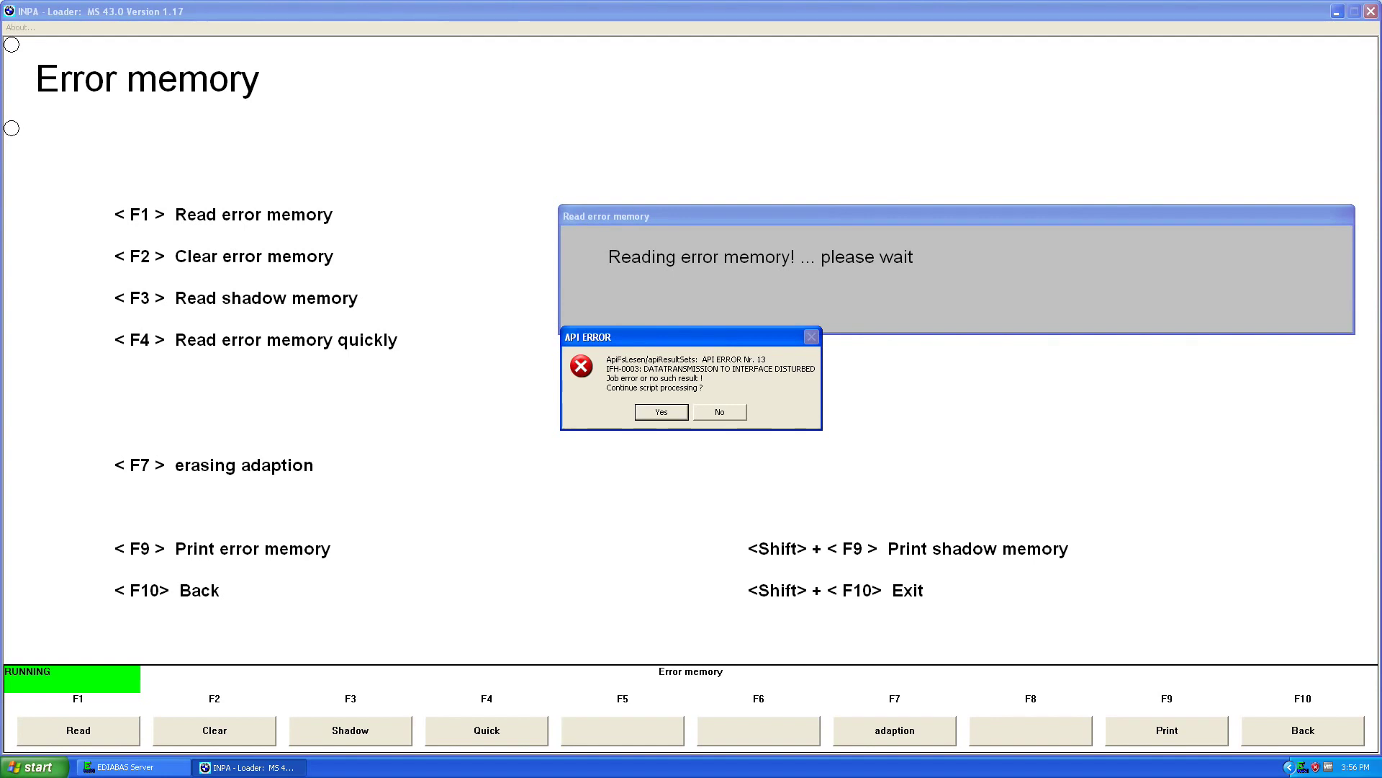
pyautogui.press('Tab')
pyautogui.press('Return')
pyautogui.press('Return')
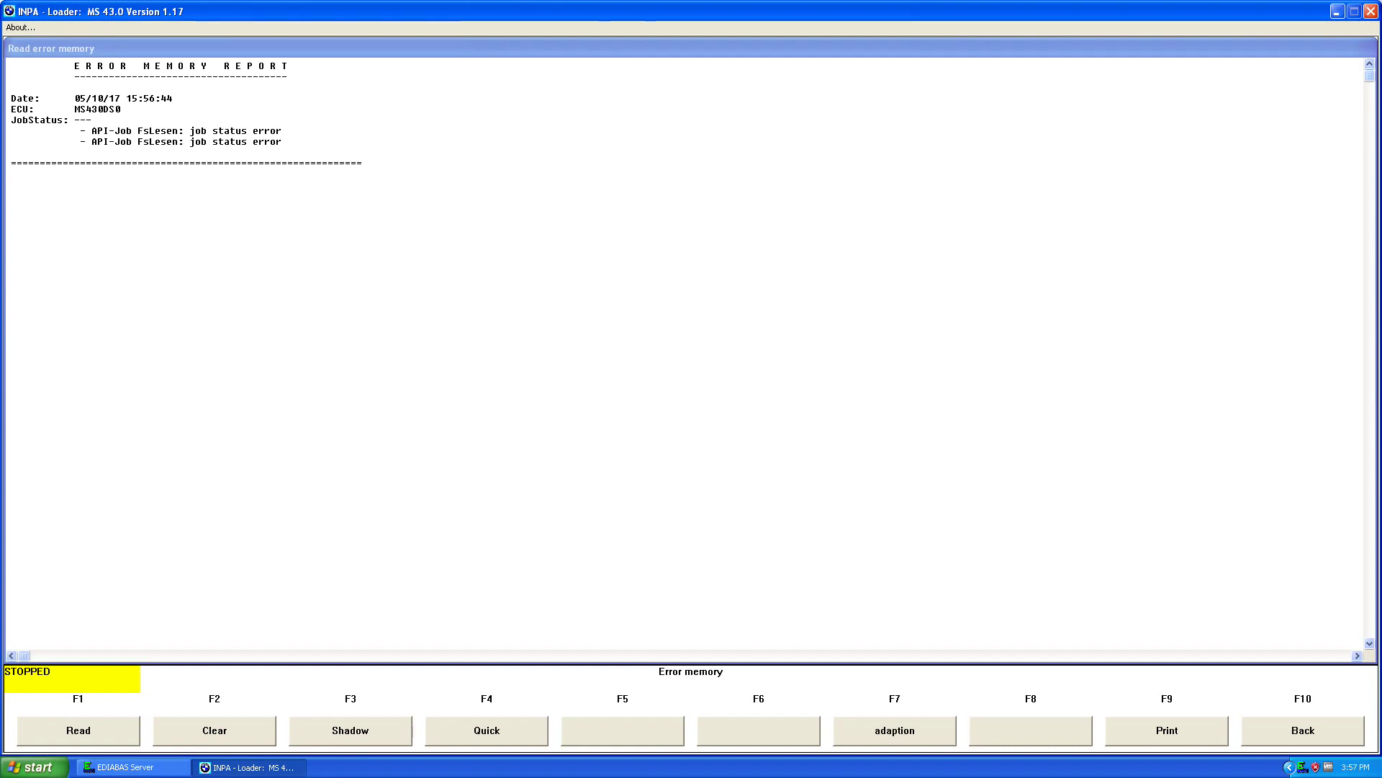
pyautogui.press('F2')
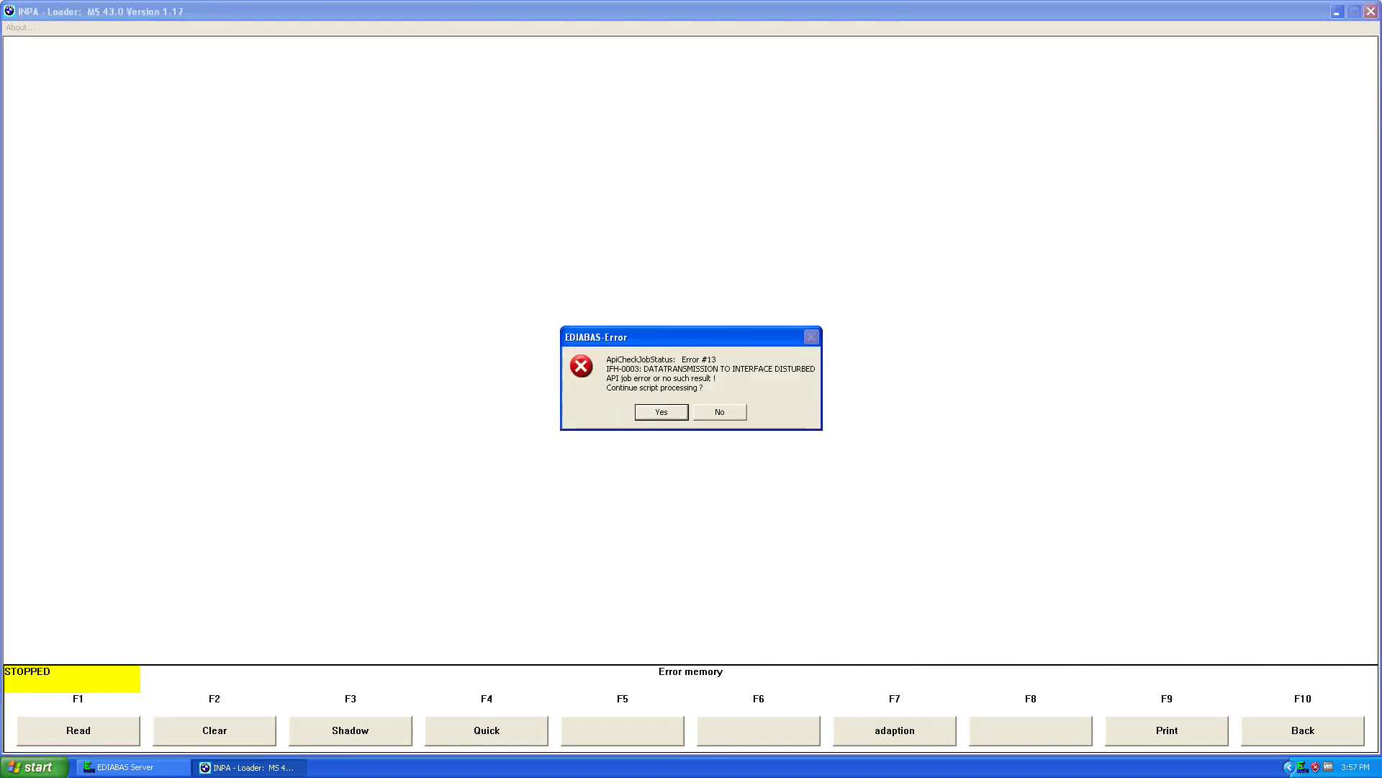
pyautogui.press('Return')
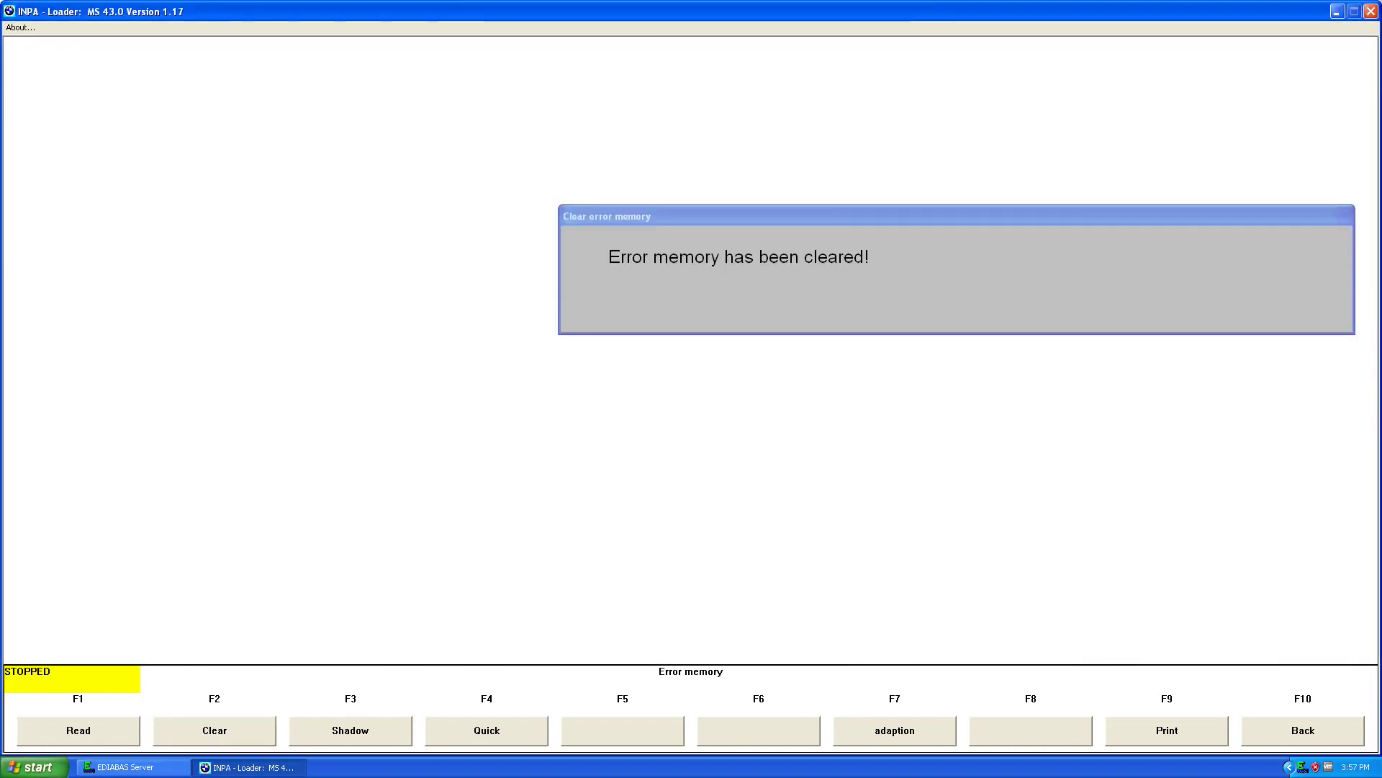